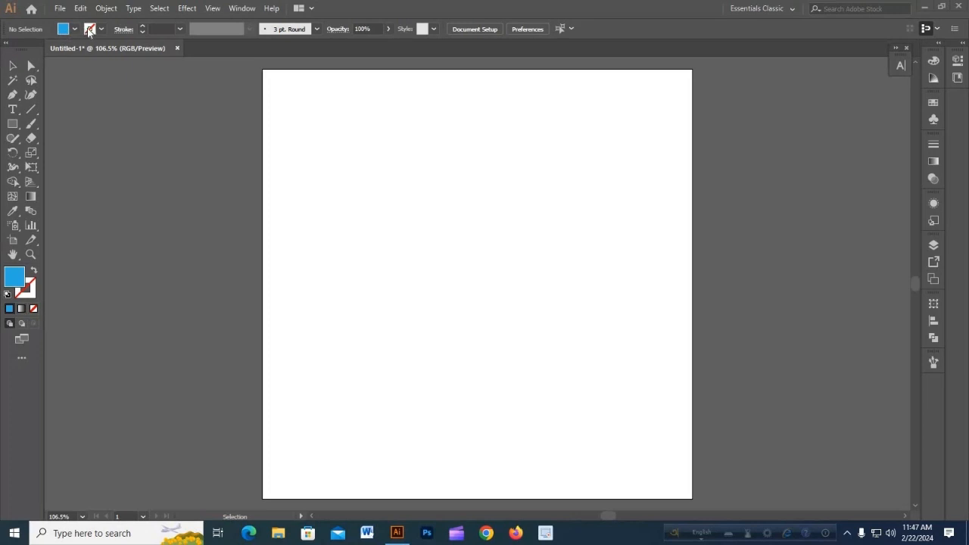
Step: Draw a blue square without a stroke in the upper-left part of the artboard using the Rectangle tool
left_click(12, 123)
mouse_move(340, 160)
left_mouse_down()
mouse_move(424, 270)
mouse_move(506, 325)
left_mouse_up()
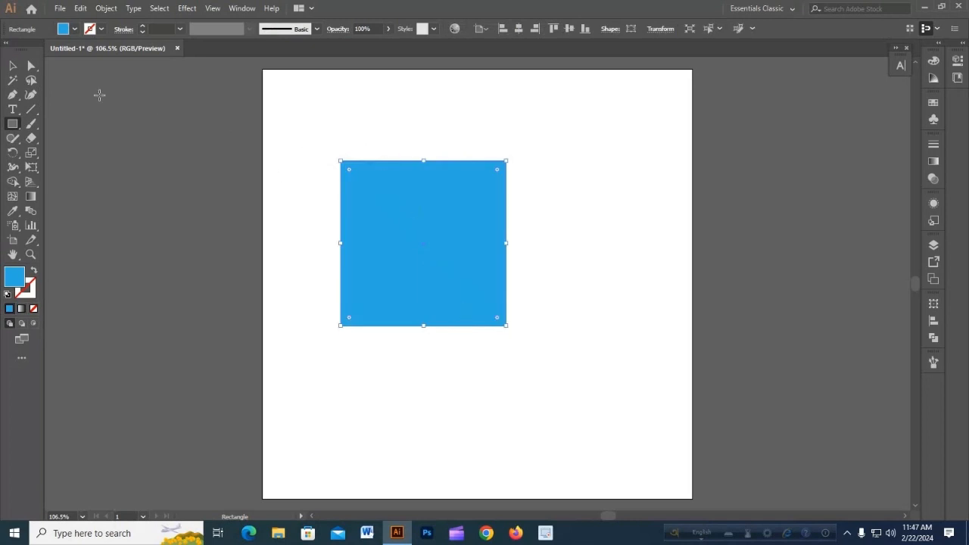
left_click(13, 66)
left_click(342, 136)
scroll(447, 176, "up", 1)
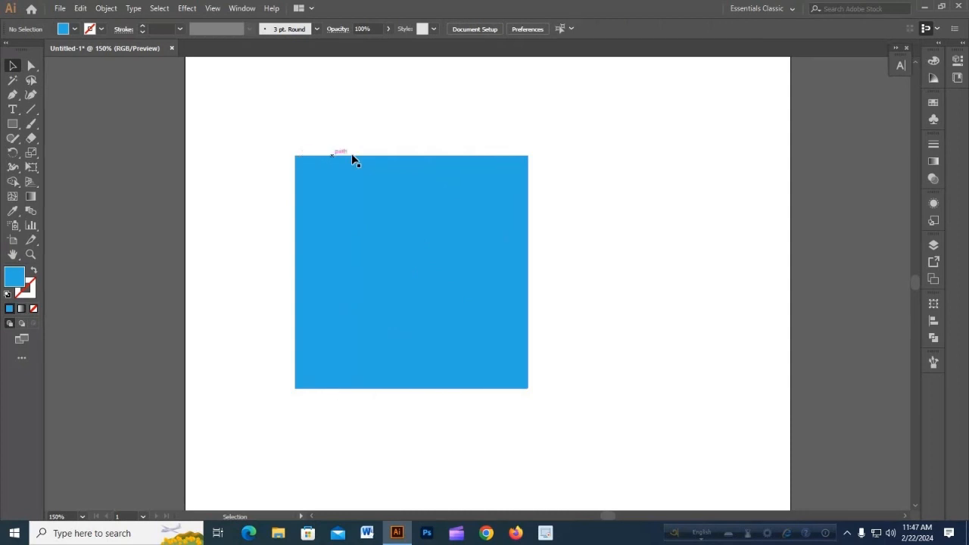
Step: Give the blue square a black stroke with a weight of 4 pt
left_click(142, 28)
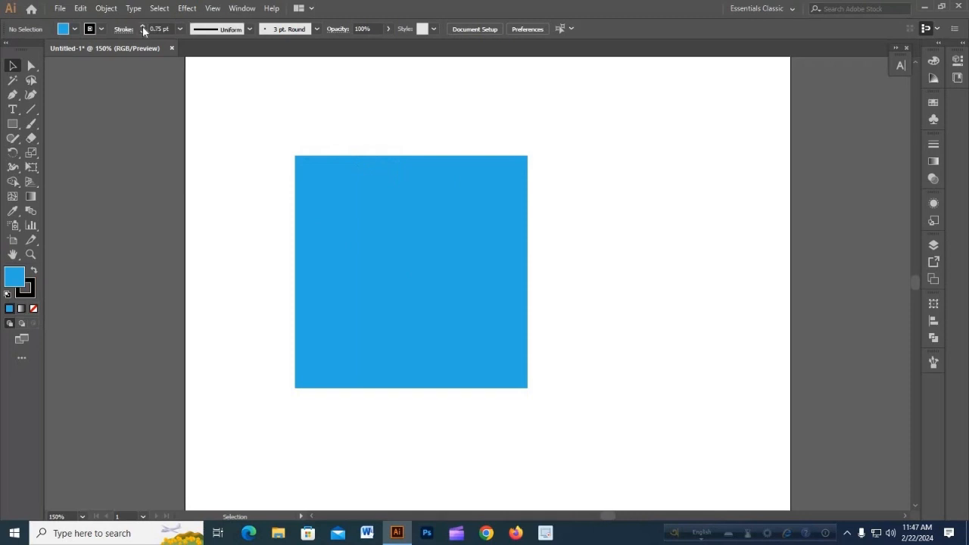
left_click(355, 202)
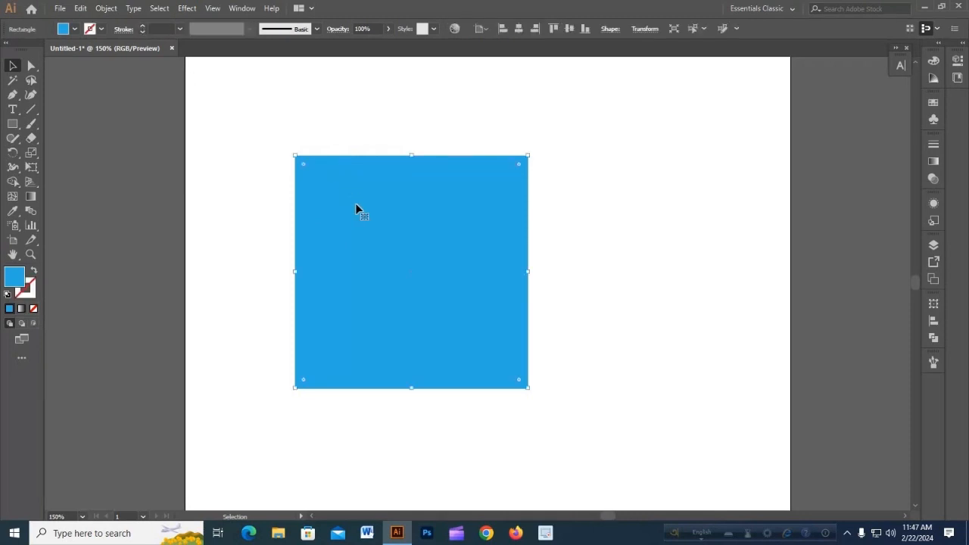
left_click(142, 26)
left_click(143, 27)
left_click(143, 26)
left_click(143, 27)
left_click(143, 26)
left_click(144, 26)
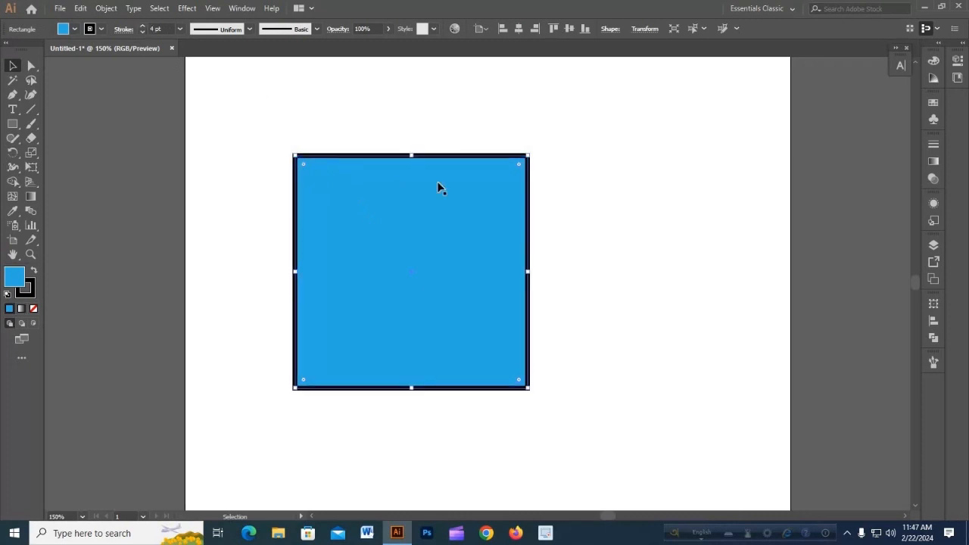
left_click(571, 178)
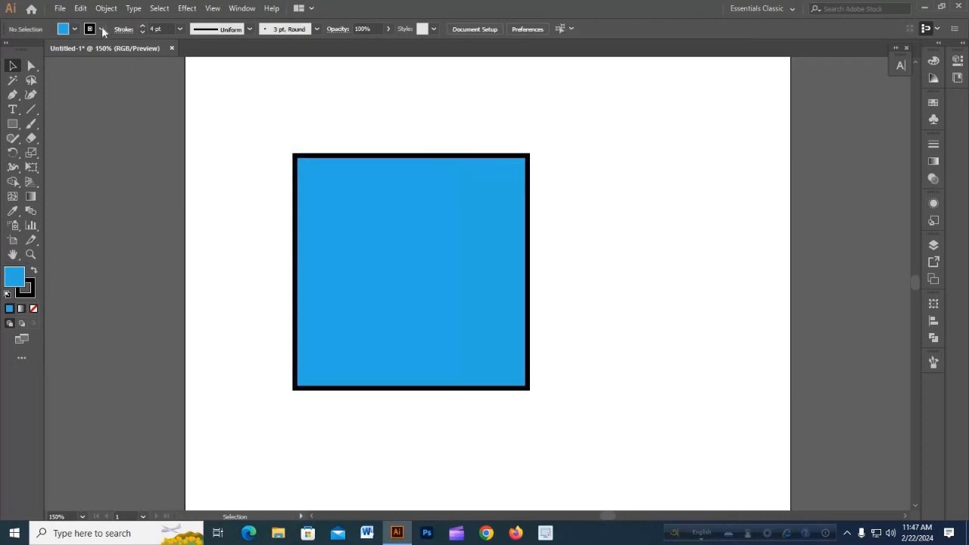
Step: Change the square's stroke color to orange
left_click(320, 171)
left_click(184, 101)
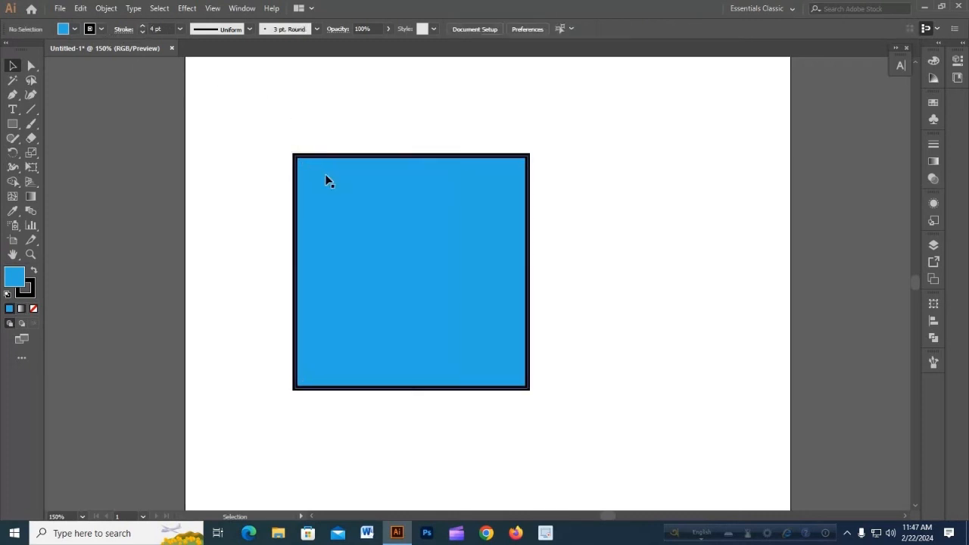
left_click(327, 180)
left_click(100, 29)
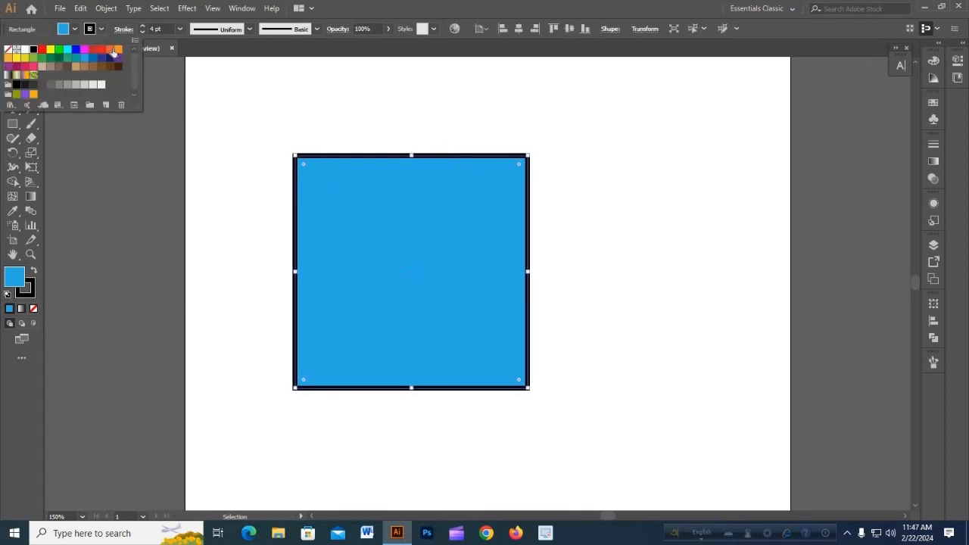
left_click(111, 50)
left_click(267, 102)
left_click(283, 104)
left_click(374, 216)
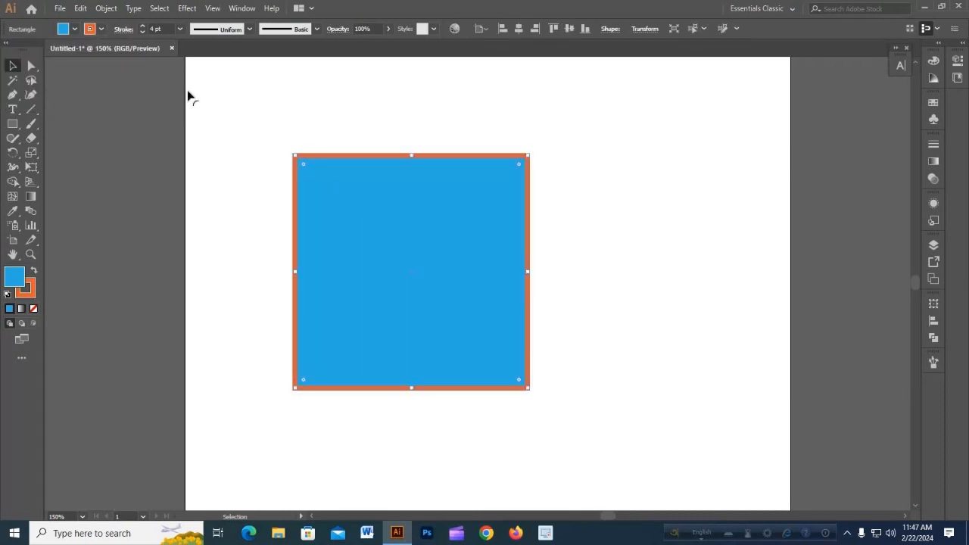
Step: Remove the orange stroke from the square by setting its stroke color to None
left_click(153, 28)
left_click(101, 31)
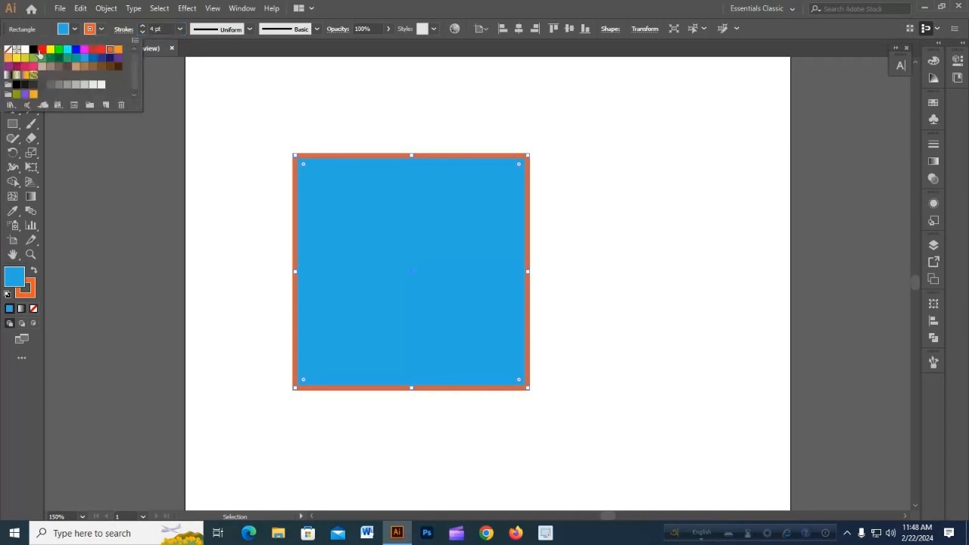
left_click(102, 30)
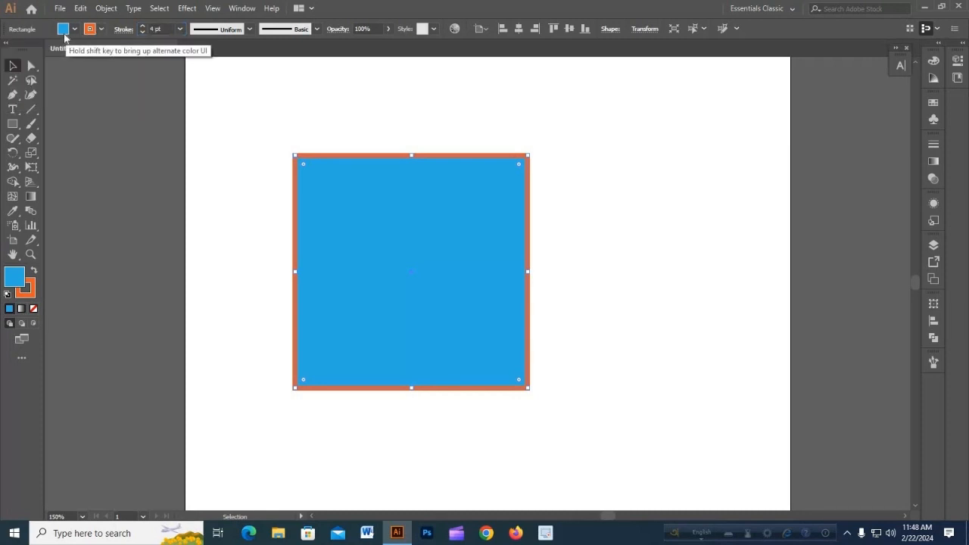
left_click(102, 30)
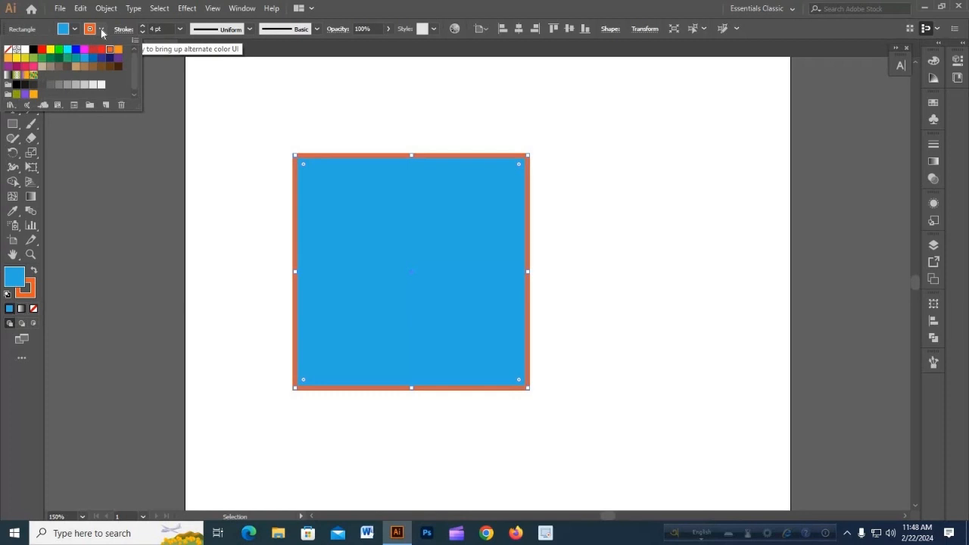
left_click(9, 51)
left_click(296, 206)
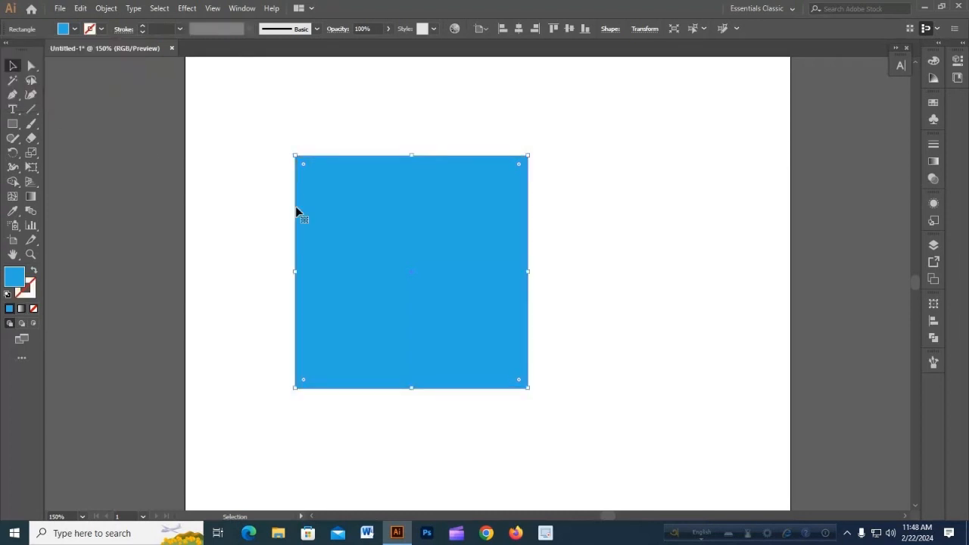
Step: Make the square's stroke the active attribute and apply a white-to-black linear gradient to it
left_click(21, 293)
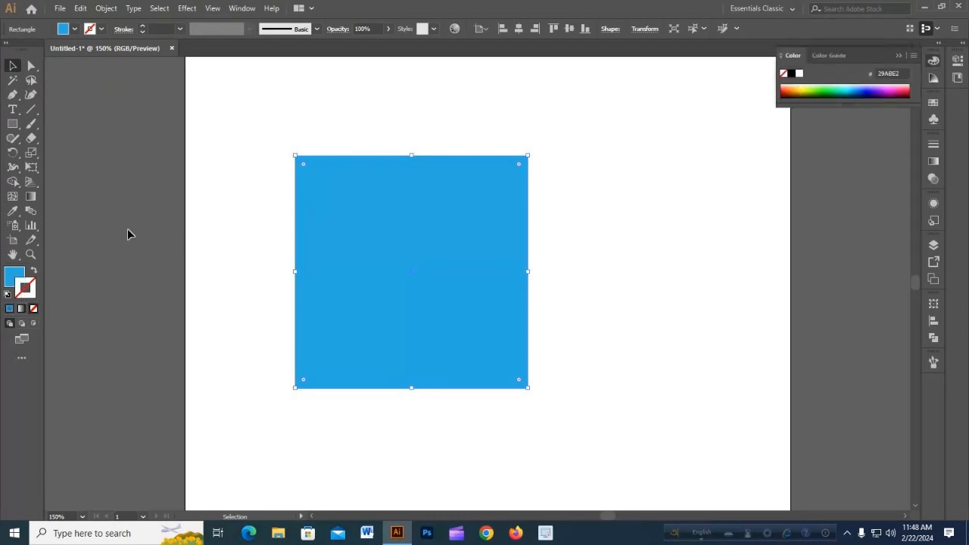
left_click(127, 228)
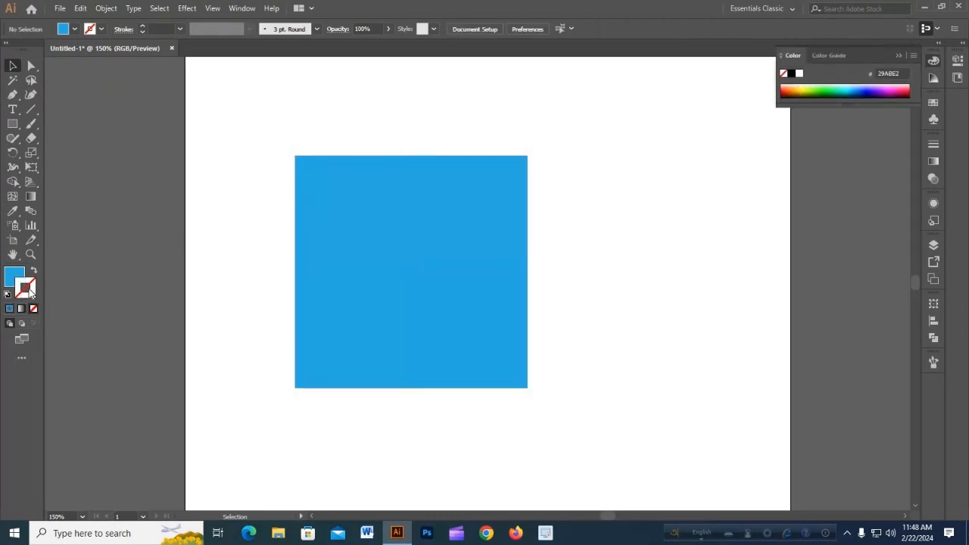
left_click(321, 240)
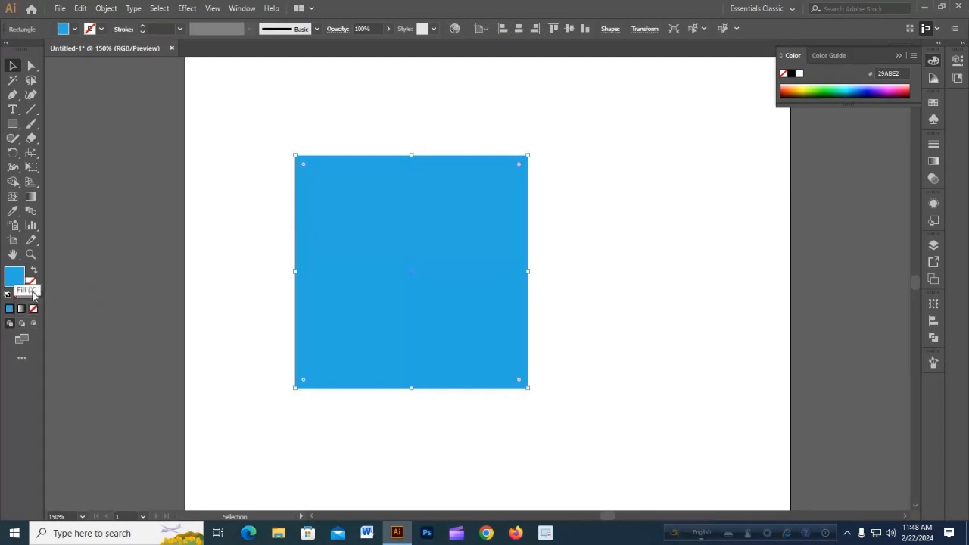
left_click(15, 280)
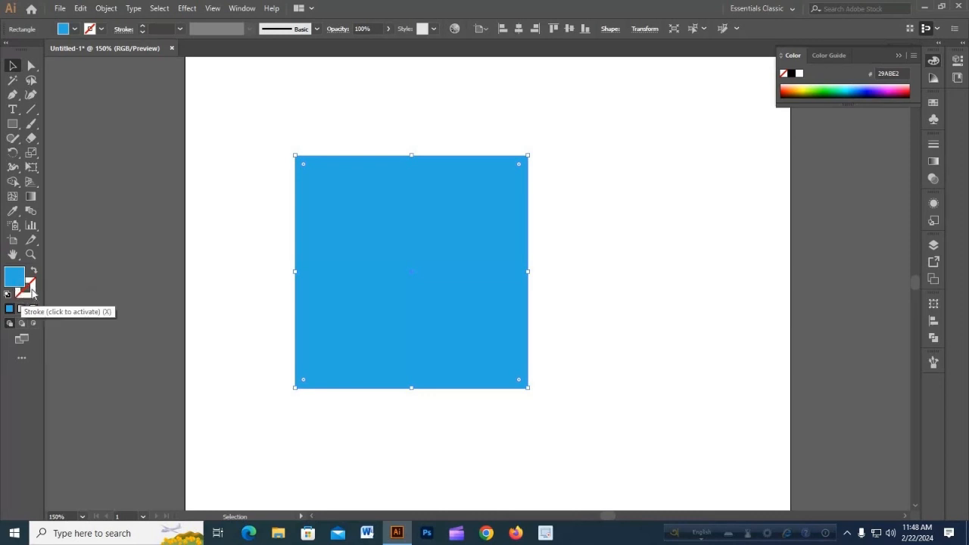
left_click(33, 294)
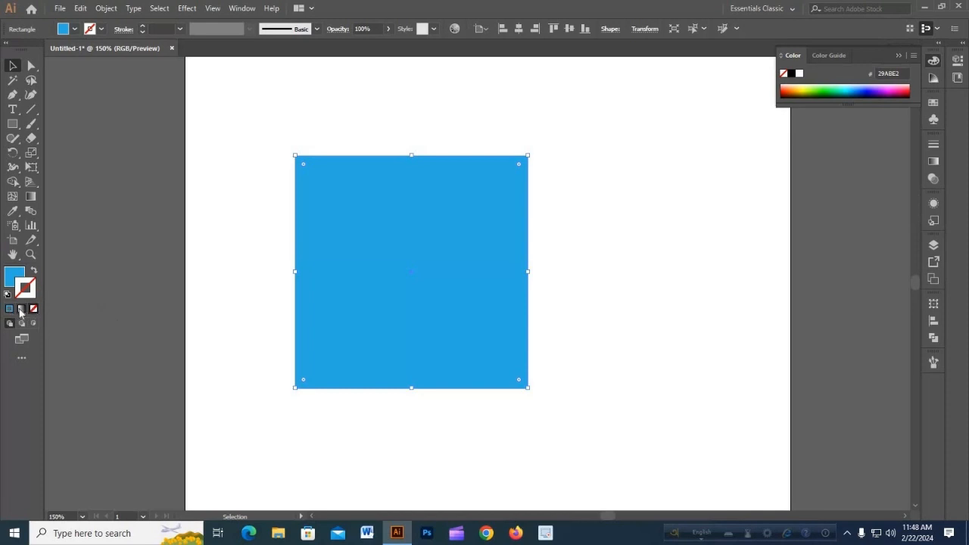
left_click(22, 309)
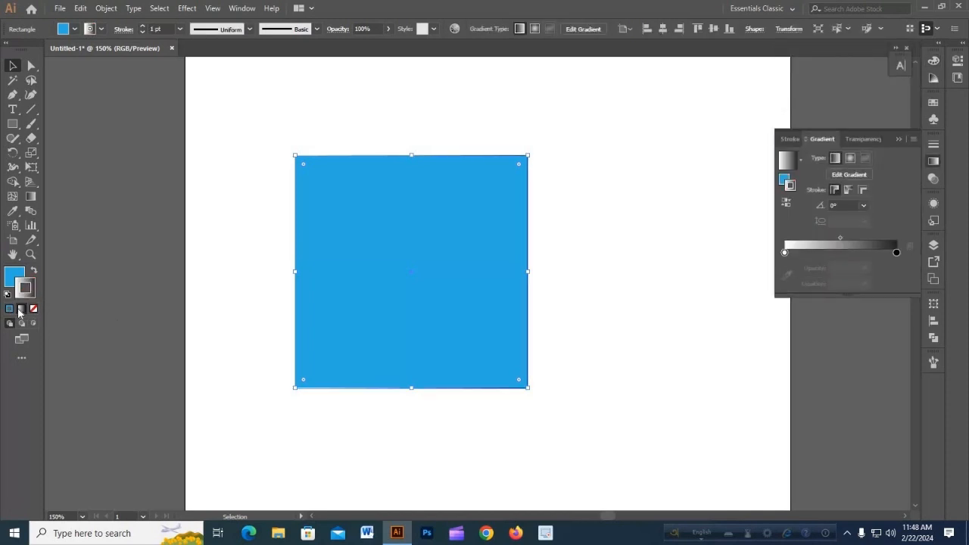
Step: Try a solid blue color on the square's stroke and set the stroke to None
left_click(9, 309)
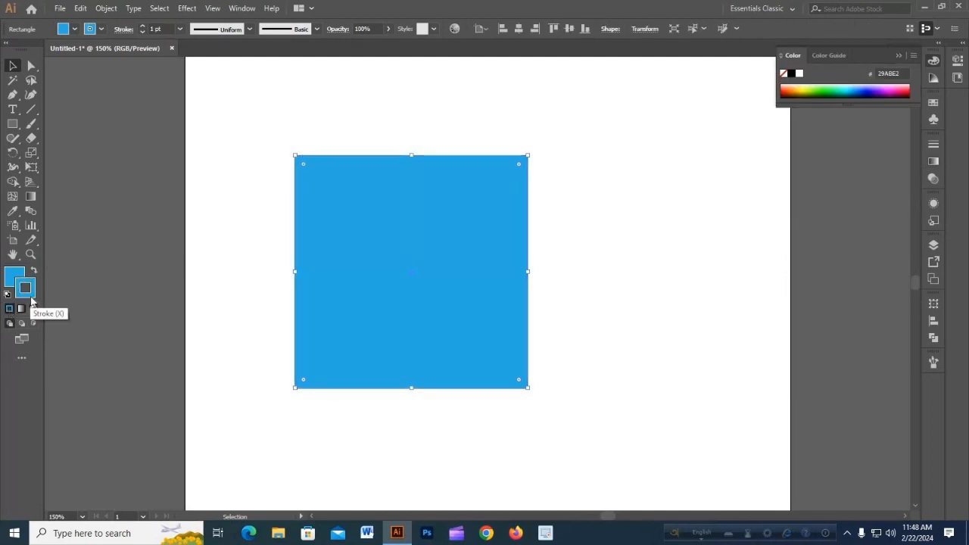
left_click(33, 309)
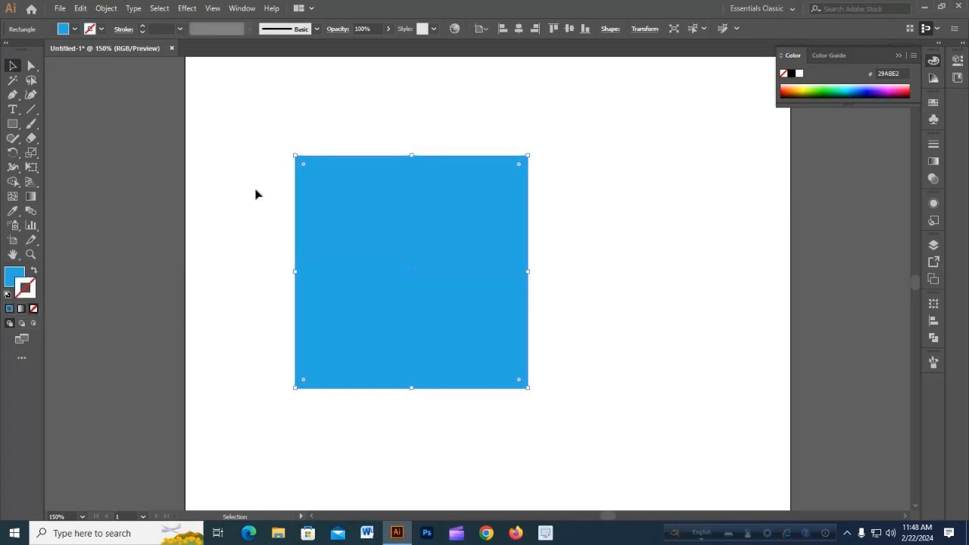
Step: Set the square's fill to None and move the invisible square up and to the right on the artboard
left_click(34, 309)
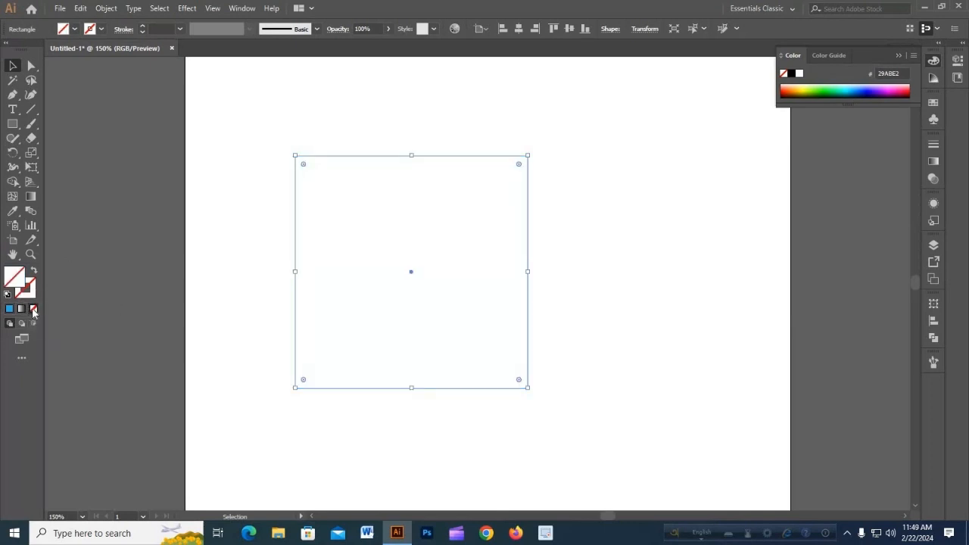
left_click(214, 181)
mouse_move(300, 139)
left_mouse_down()
mouse_move(336, 173)
mouse_move(480, 123)
left_mouse_up()
left_click(406, 195)
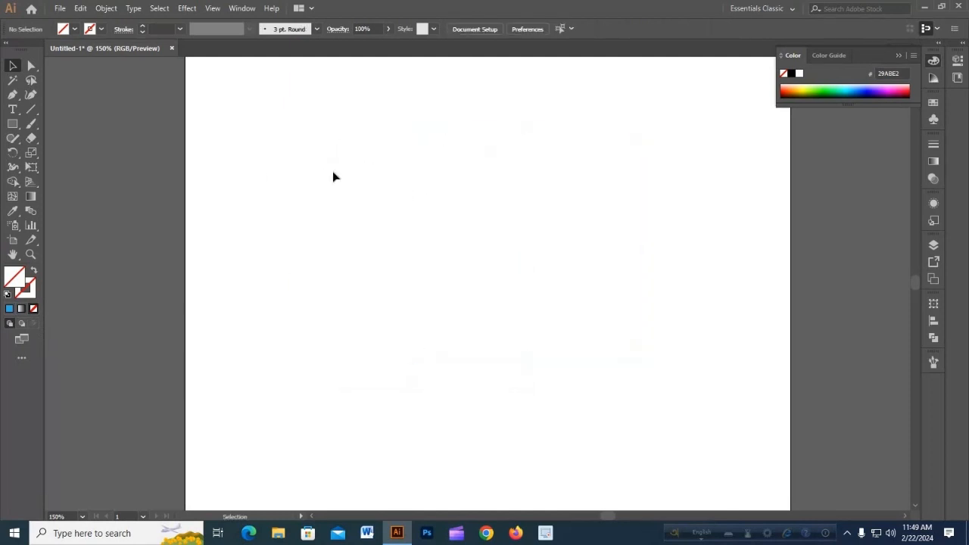
Step: Fill the invisible square with the light blue swatch and deselect it
left_click_drag(333, 173, 489, 273)
left_click(73, 29)
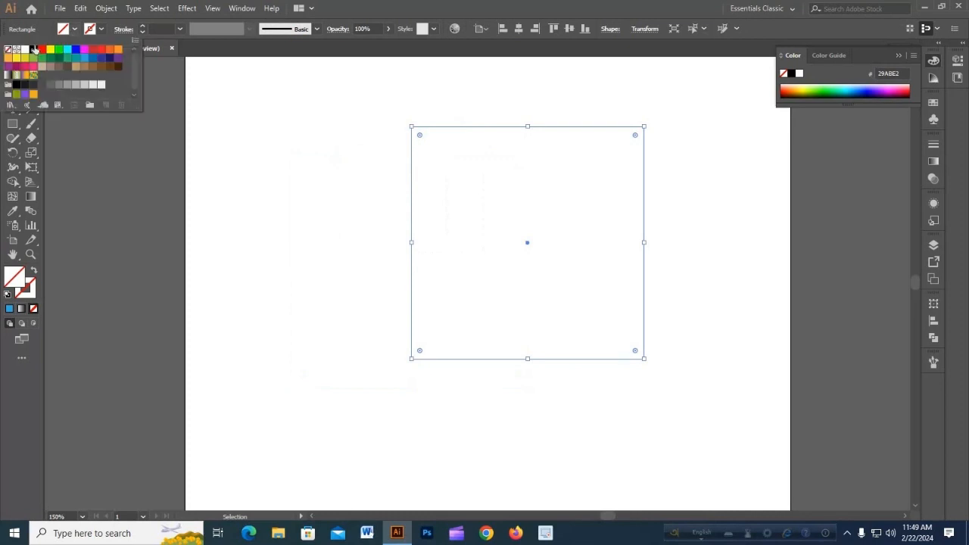
left_click(84, 58)
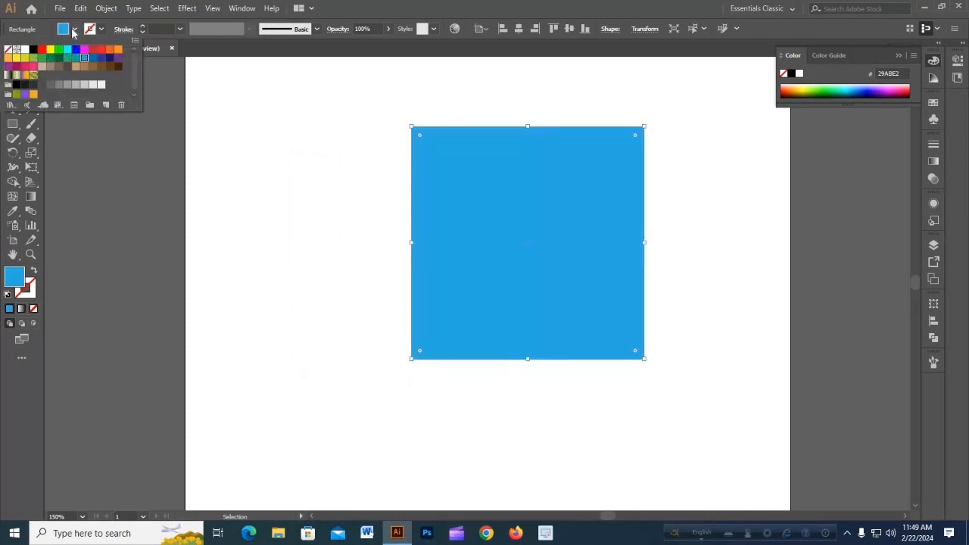
left_click(74, 31)
key("ctrl+shift+a")
scroll(556, 175, "down", 1)
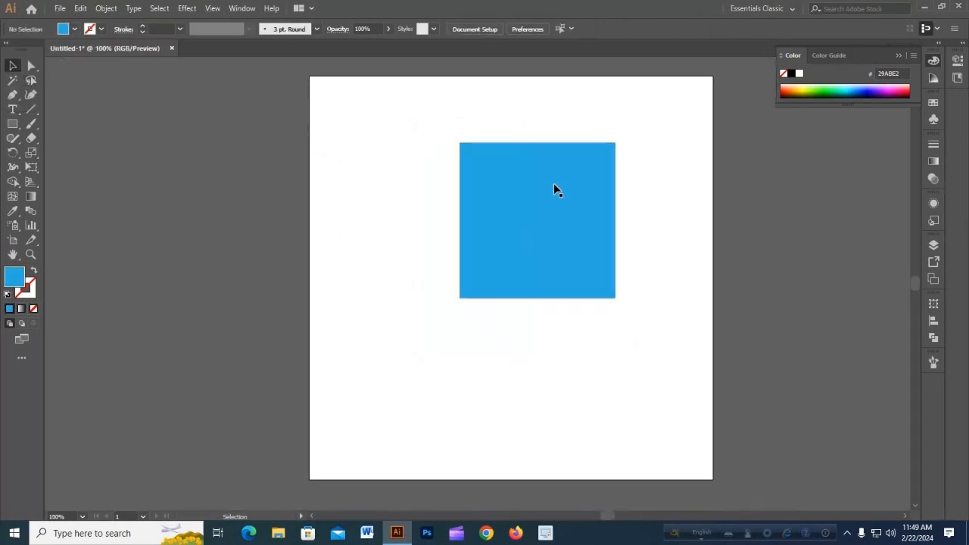
Step: Move the blue square near the artboard's left edge and delete it
left_click_drag(554, 184, 413, 169)
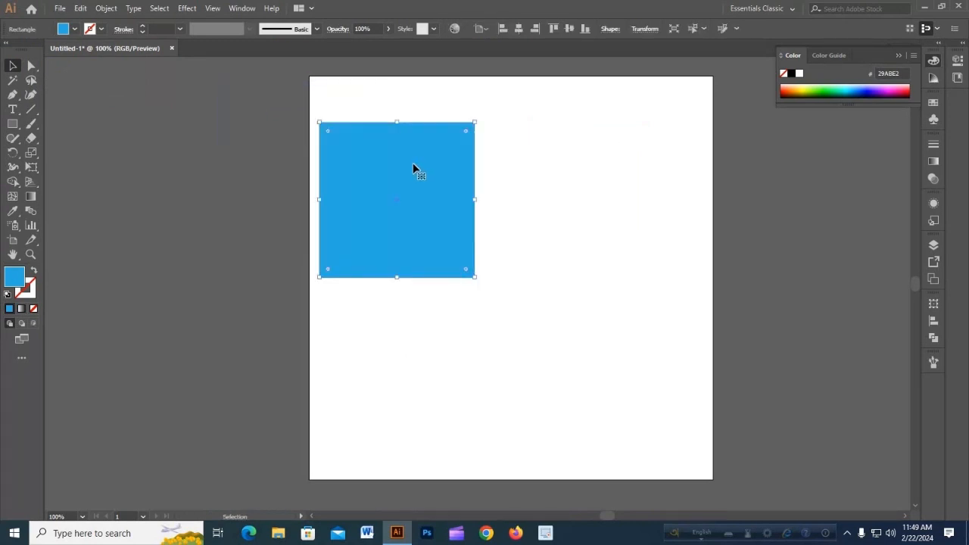
key("Delete")
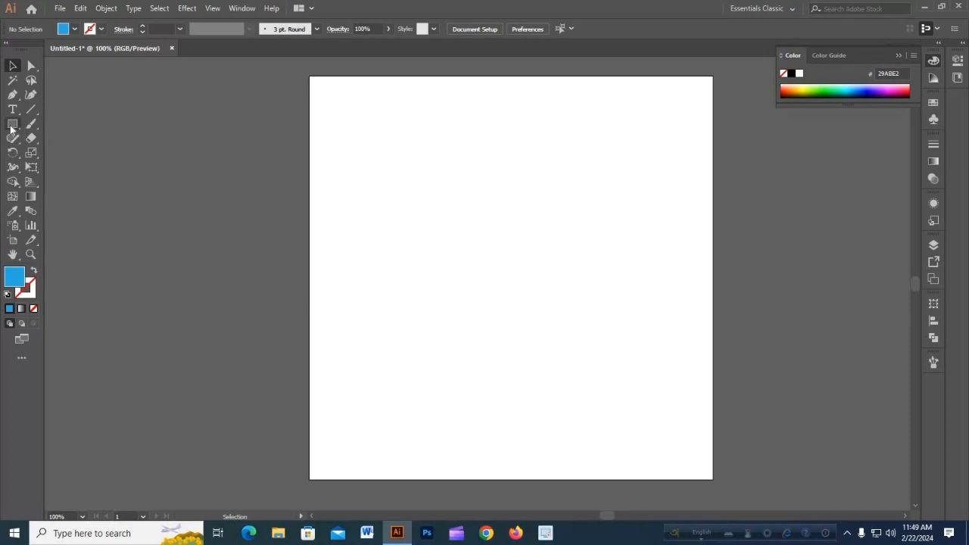
Step: Draw a blue square at the artboard's upper left, a wide rectangle at its upper right and a tall rectangle beneath the wide one
left_click(11, 128)
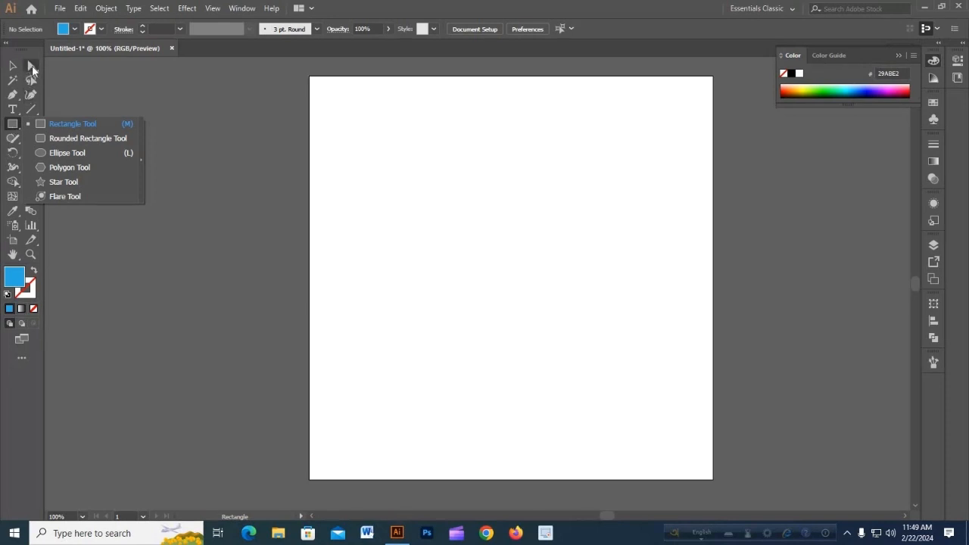
left_click(11, 125)
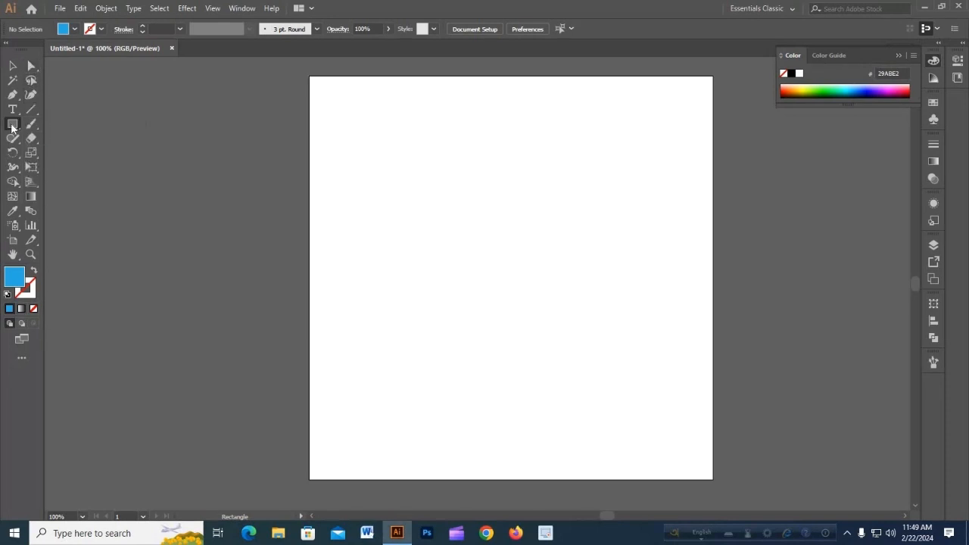
left_click(11, 127)
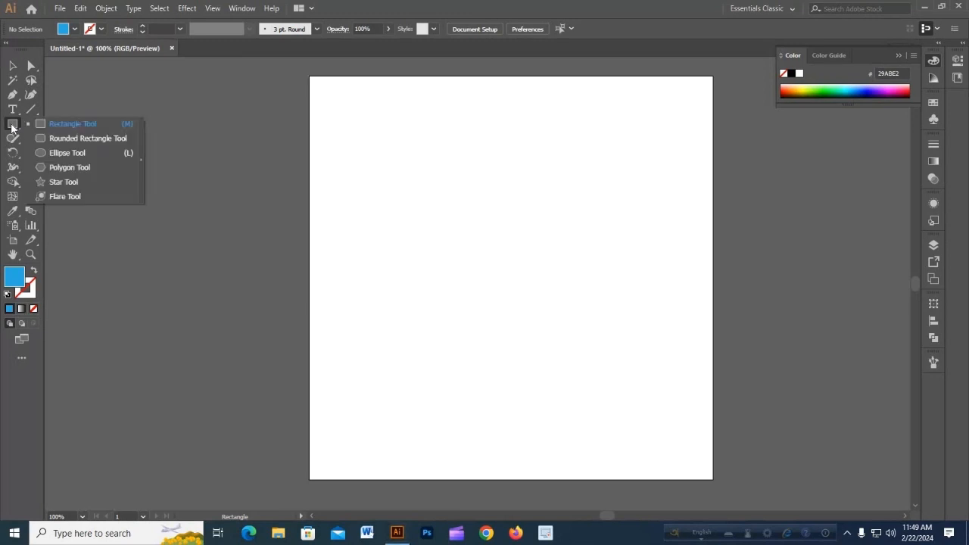
left_click(11, 127)
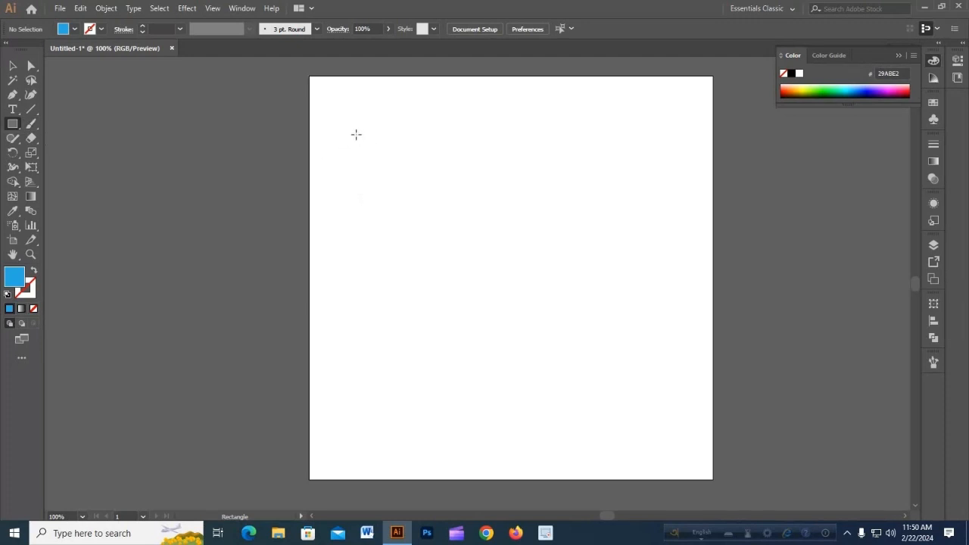
left_click_drag(357, 135, 510, 286)
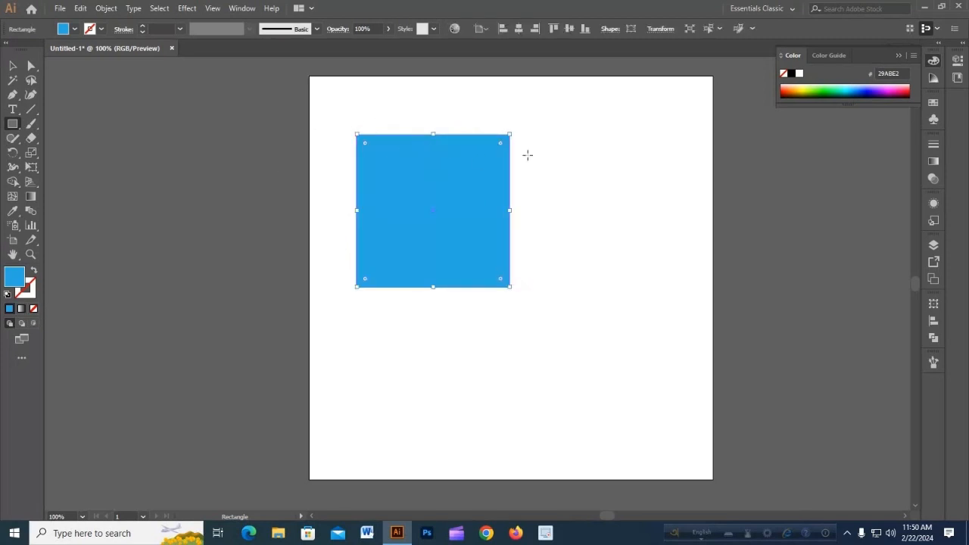
left_click_drag(534, 119, 704, 195)
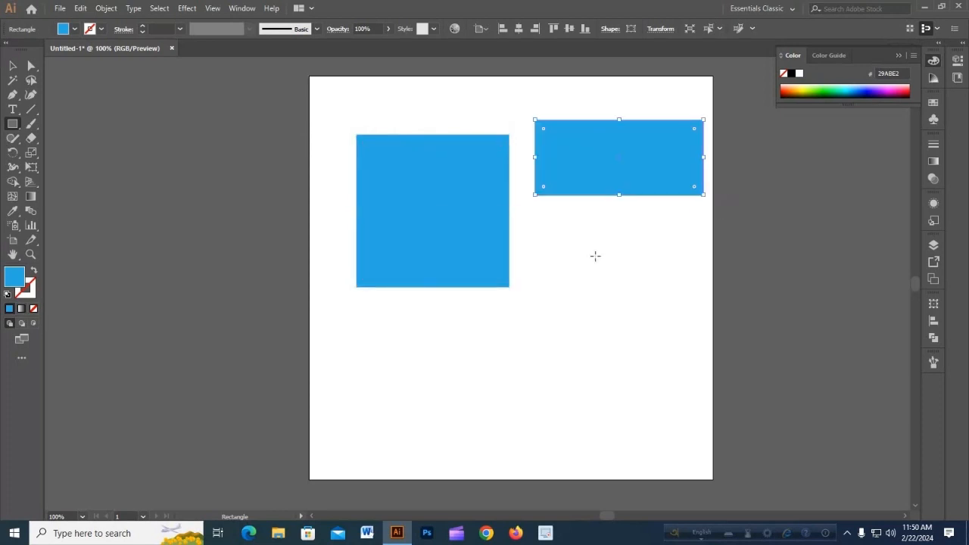
left_click_drag(571, 234, 644, 398)
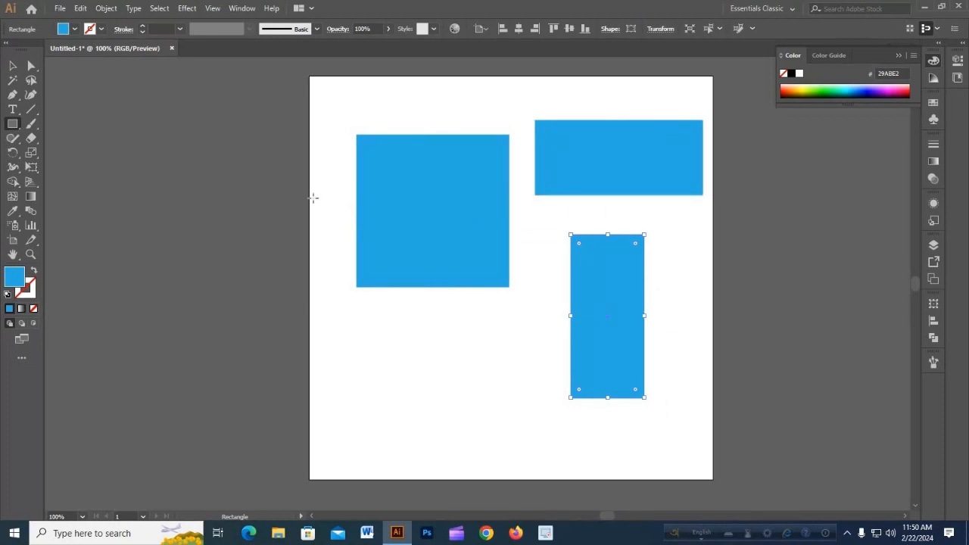
Step: Draw a smaller blue square beneath the upper-left square and clear all the shapes off the artboard
left_click_drag(387, 323, 489, 428)
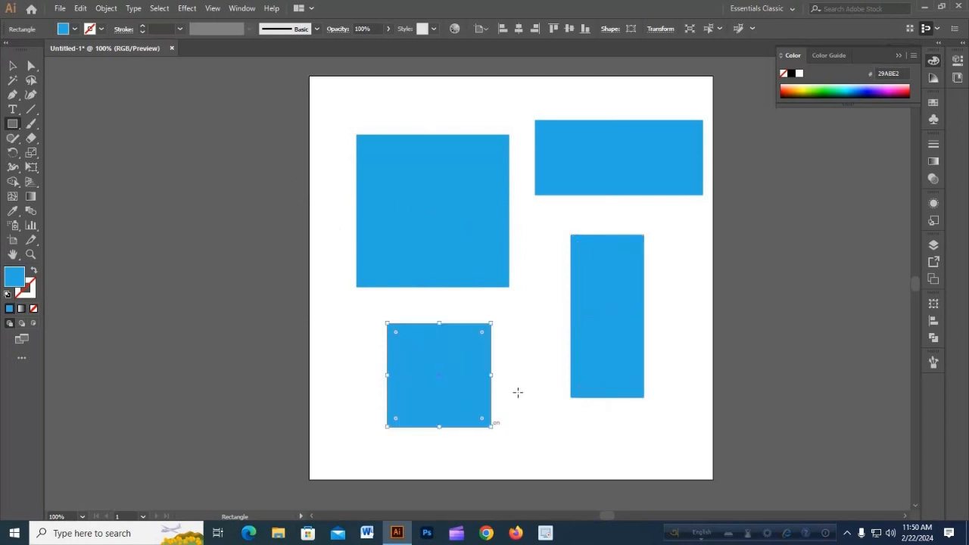
key("v")
key("ctrl+z")
key("ctrl+z")
key("Delete")
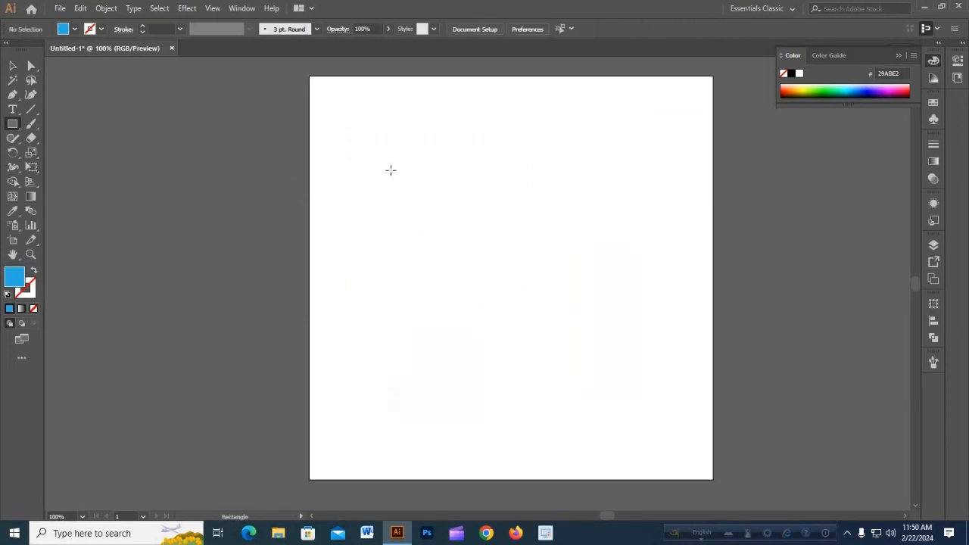
Step: Draw a blue square and a taller shape one after the other in the artboard's upper left, deleting each
left_click_drag(373, 139, 517, 282)
key("Delete")
left_click_drag(388, 142, 511, 306)
key("Delete")
Step: Draw a wide blue rectangle with a tall one beneath it and undo both
left_click_drag(385, 141, 571, 235)
left_click_drag(435, 267, 516, 412)
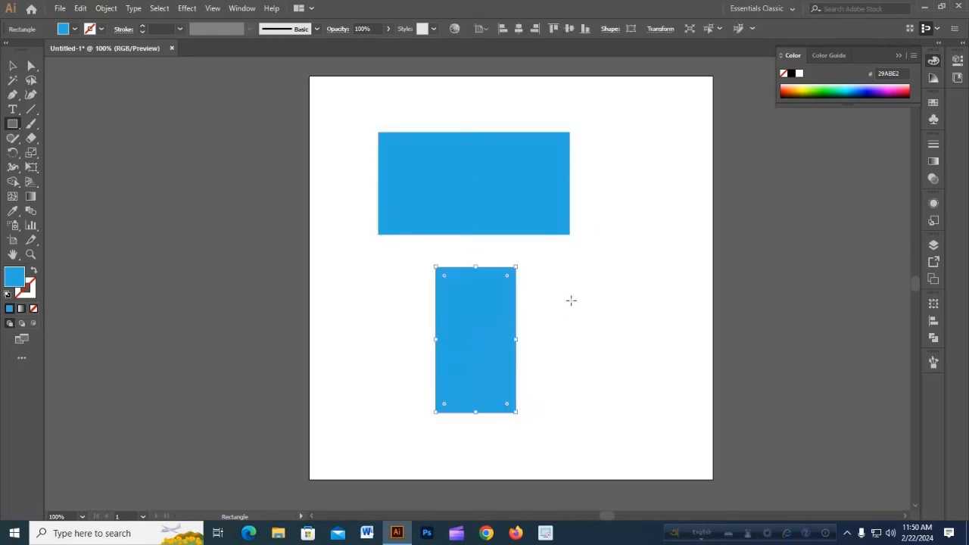
key("ctrl+z")
key("ctrl+z")
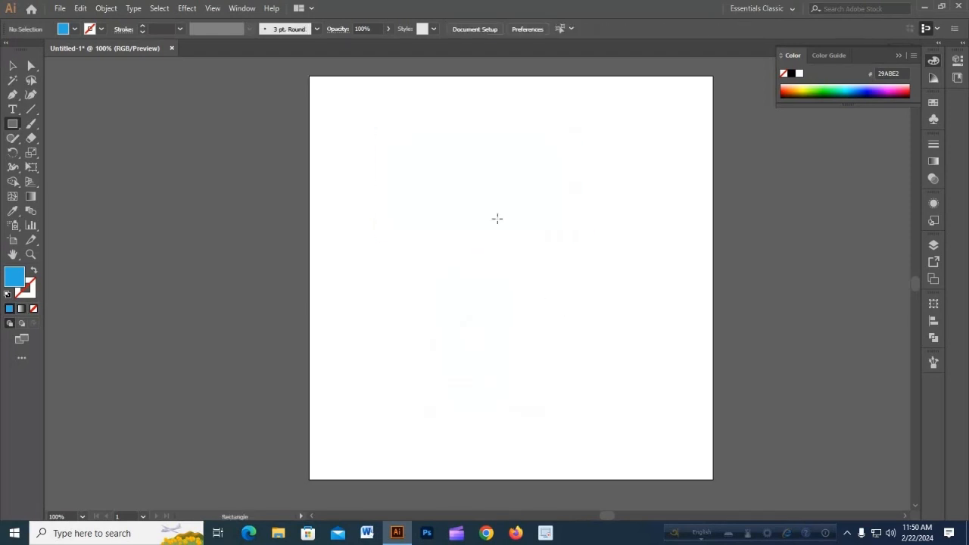
Step: Practise drawing three blue squares in turn on the upper part of the artboard, removing each one
left_click_drag(390, 152, 542, 308)
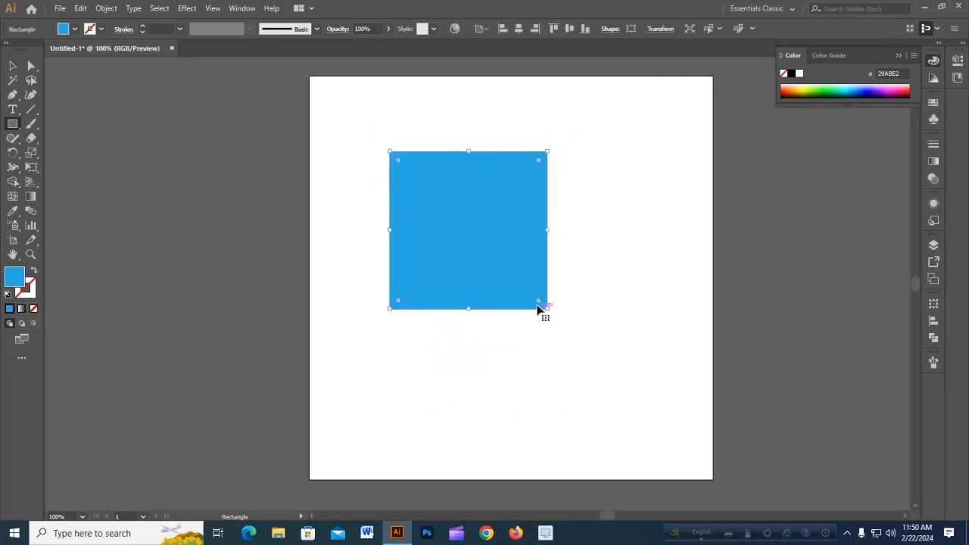
key("ctrl+z")
left_click_drag(393, 160, 534, 305)
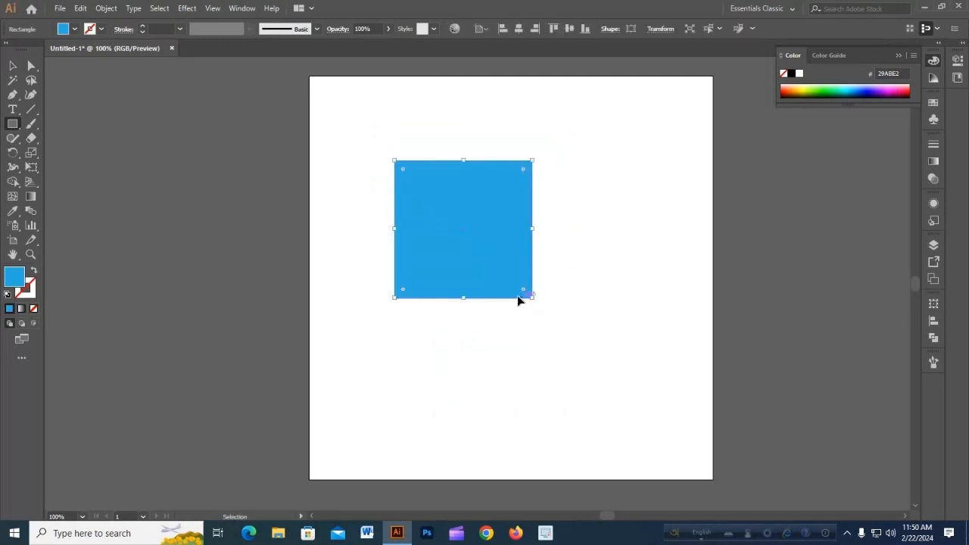
key("ctrl+z")
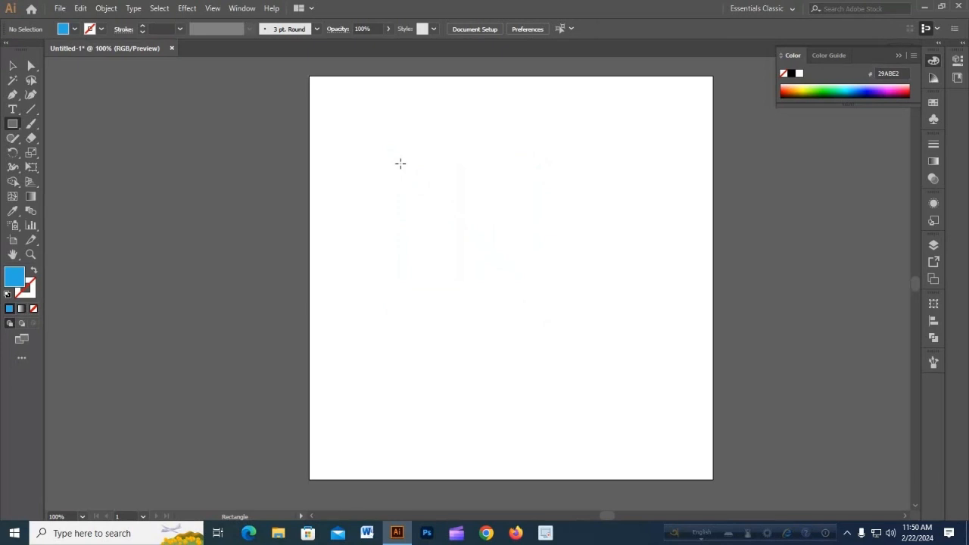
left_click_drag(387, 131, 571, 314)
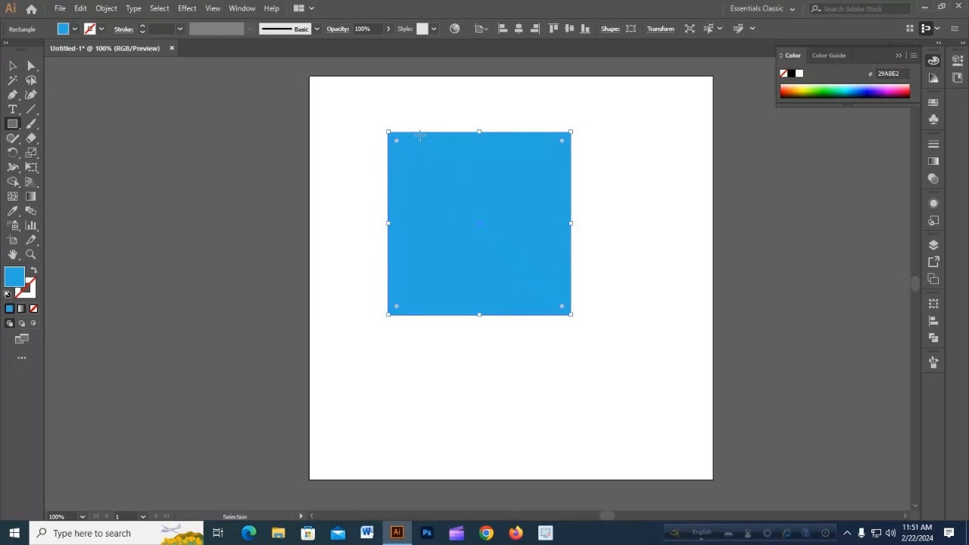
key("Delete")
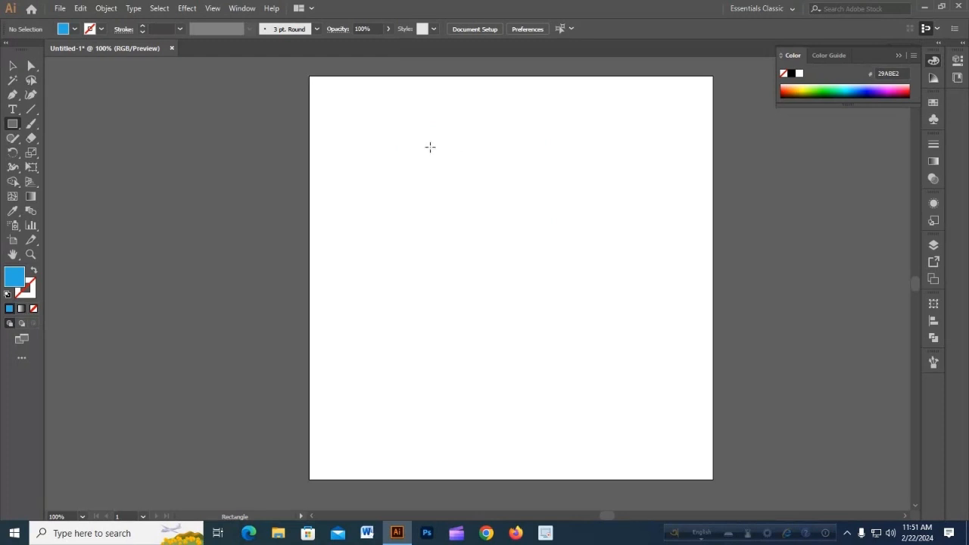
Step: Draw a blue square in the artboard's upper left, deselect it, and reselect it to delete it
left_click_drag(377, 148, 532, 301)
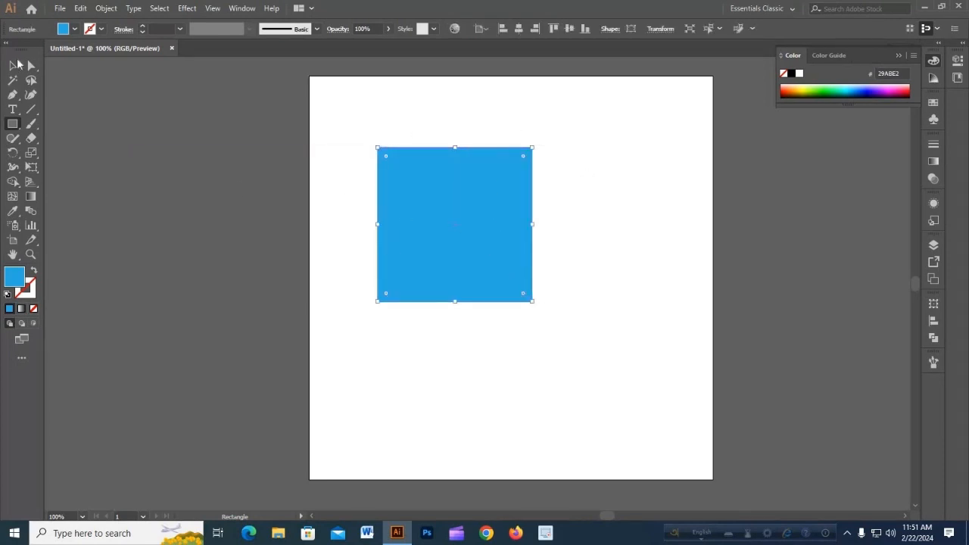
left_click(15, 66)
left_click(368, 143)
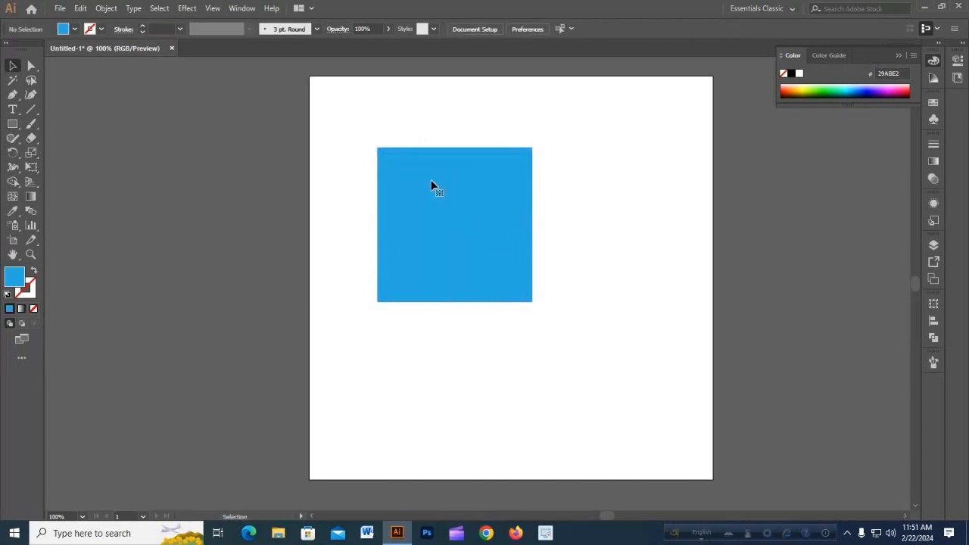
left_click(431, 180)
key("Delete")
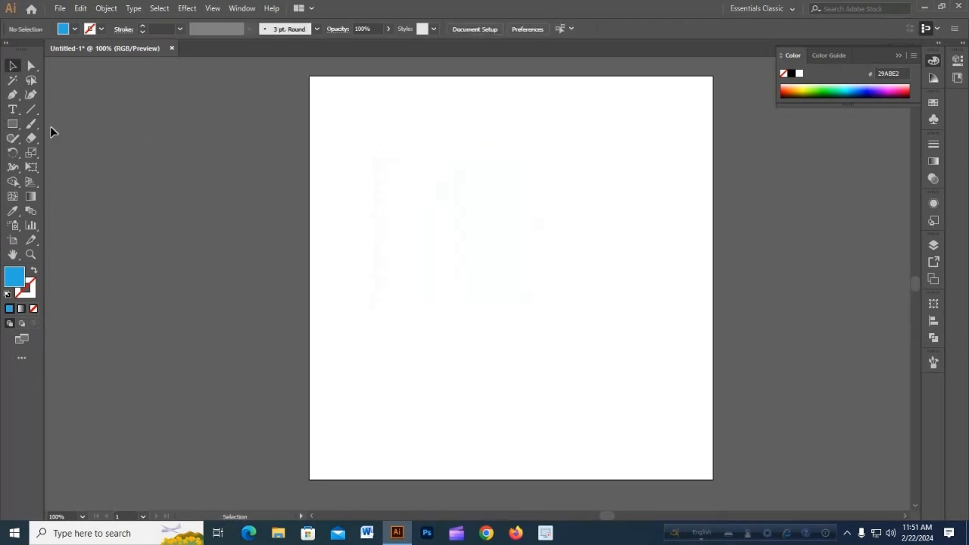
Step: Draw a blue square about 199 px wide with the Rectangle tool and delete it
left_click(12, 124)
left_click_drag(347, 147, 477, 308)
key("Delete")
Step: Create a square with an exact width of 200 px and height of 200 px, and leave it selected
left_click(369, 153)
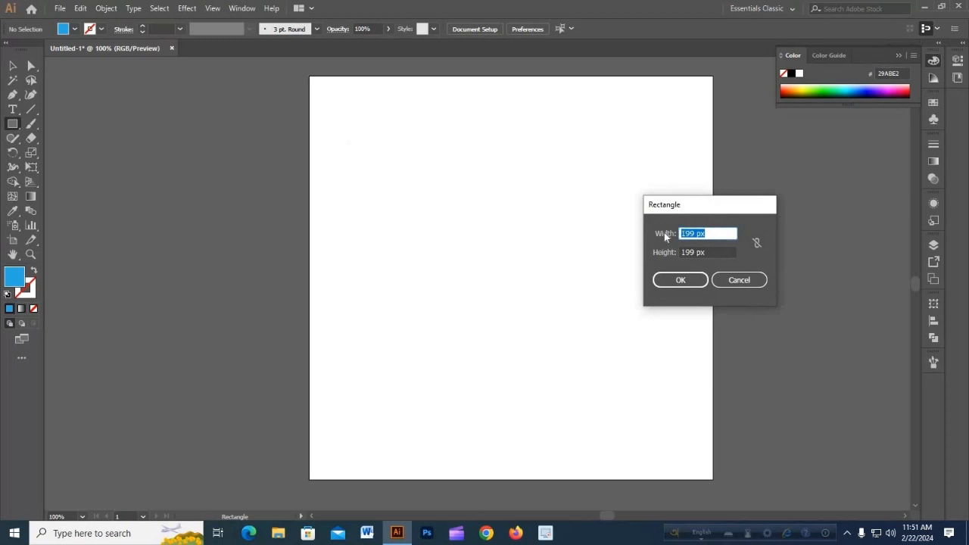
left_click(735, 280)
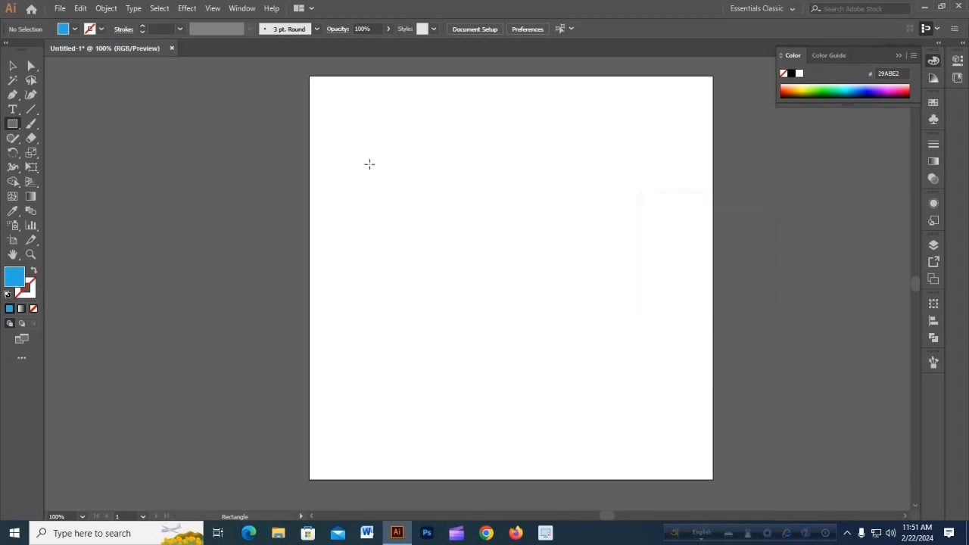
left_click(405, 186)
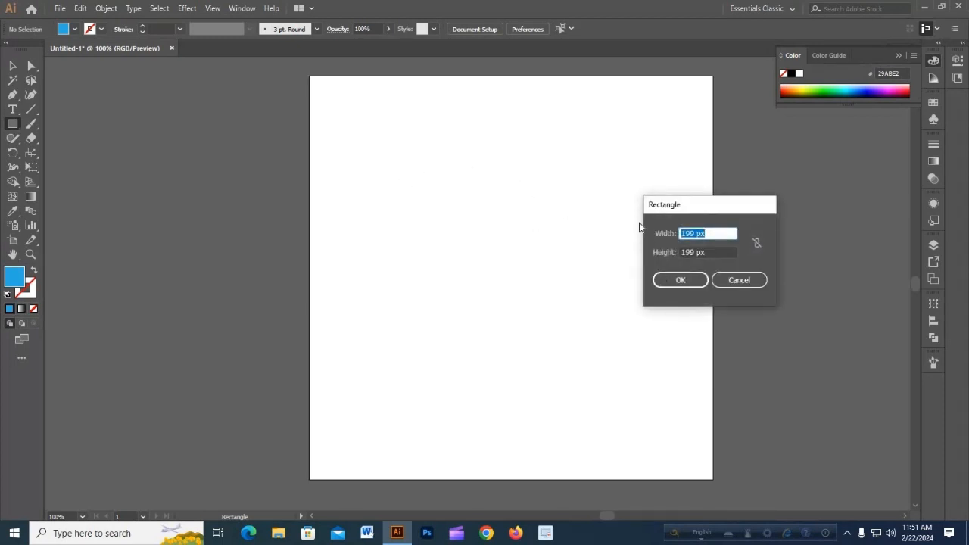
left_click_drag(691, 234, 651, 232)
type("200")
left_click_drag(695, 252, 653, 252)
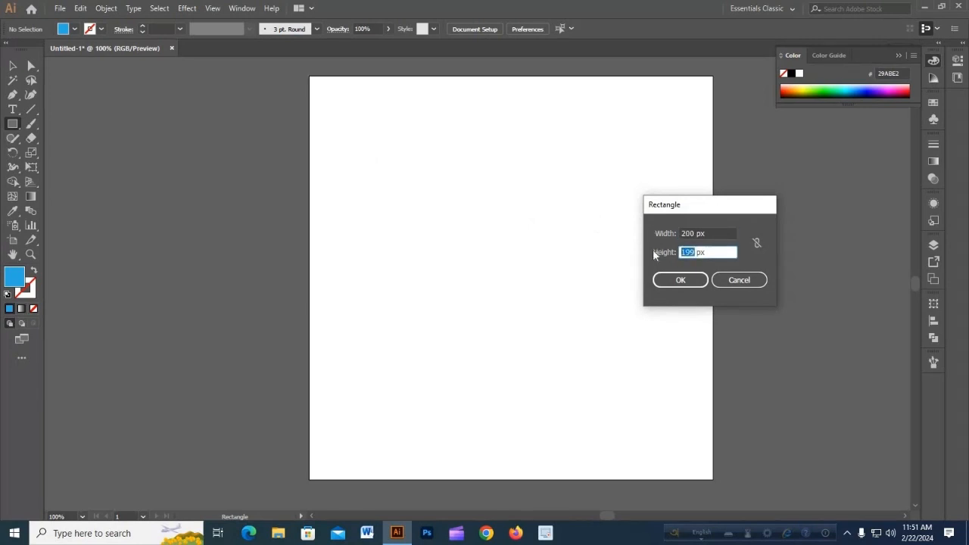
type("200")
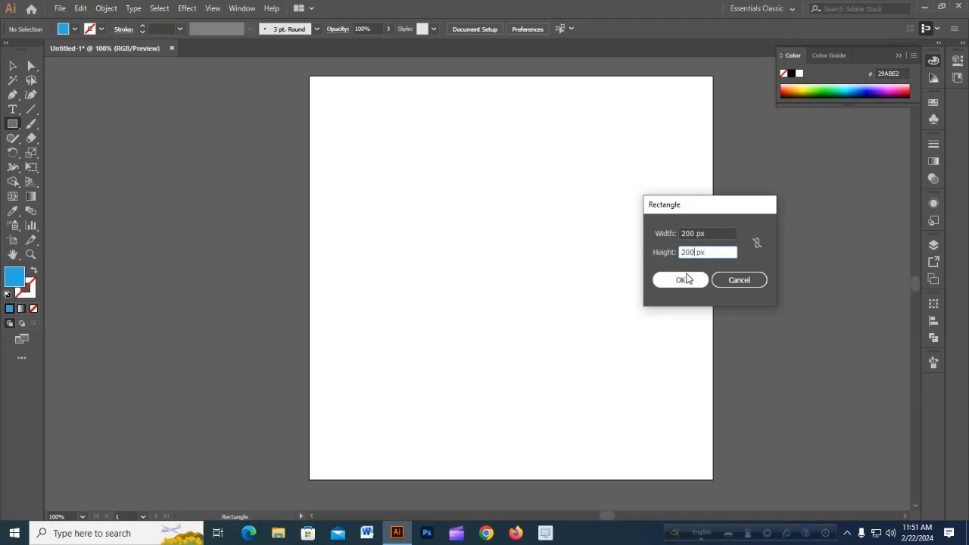
left_click(683, 279)
left_click(13, 66)
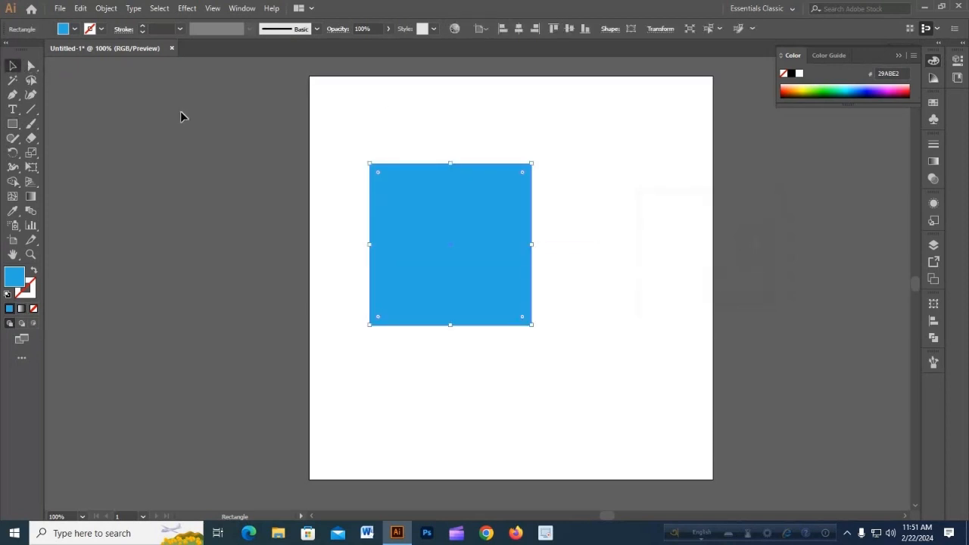
left_click(176, 150)
key("ctrl+a")
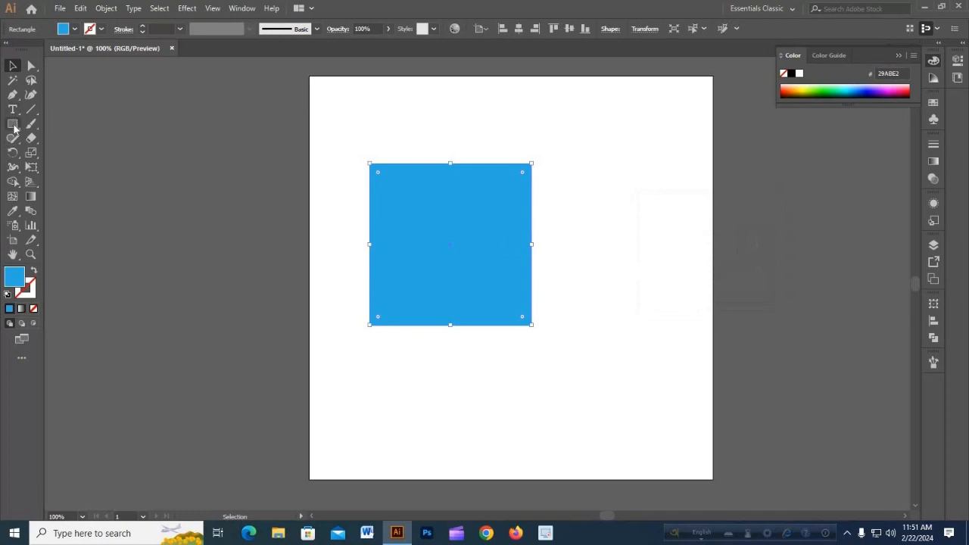
Step: Cancel a second exact-size rectangle, draw a square freehand beside the 200 px one, and undo both squares
left_click(13, 125)
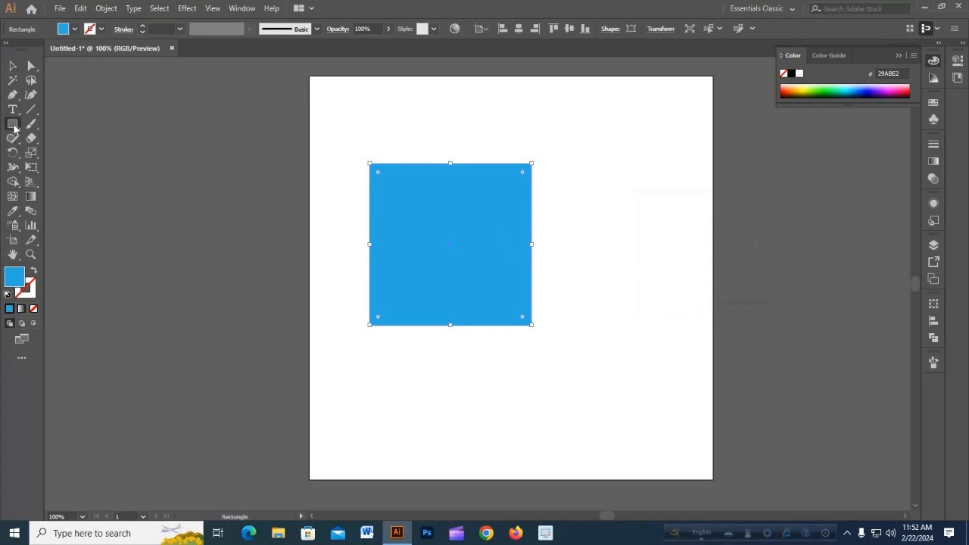
left_click(592, 165)
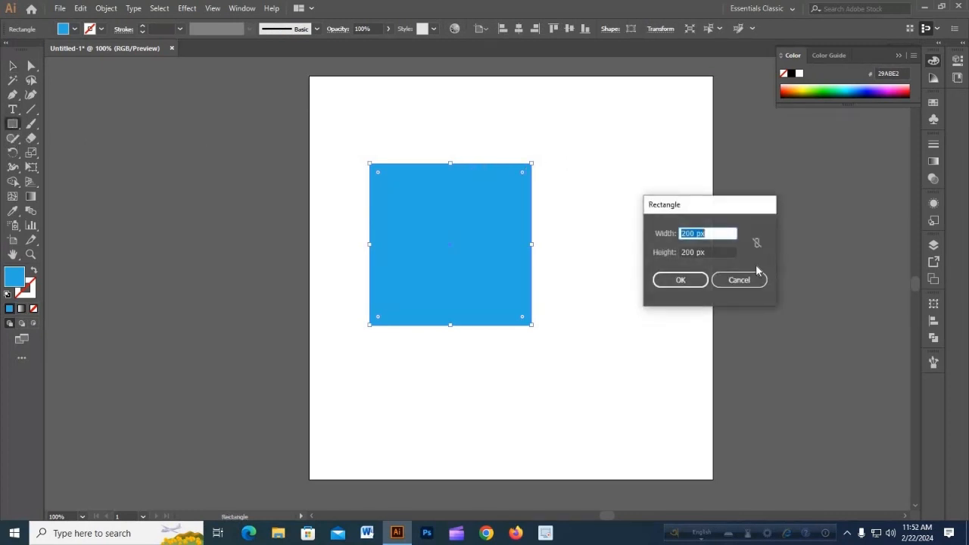
left_click(739, 281)
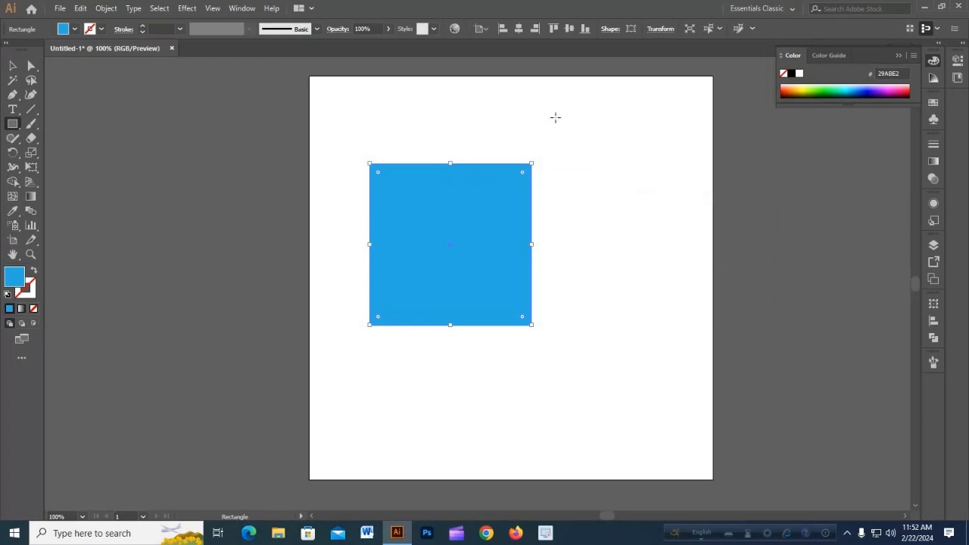
left_click_drag(555, 117, 712, 278)
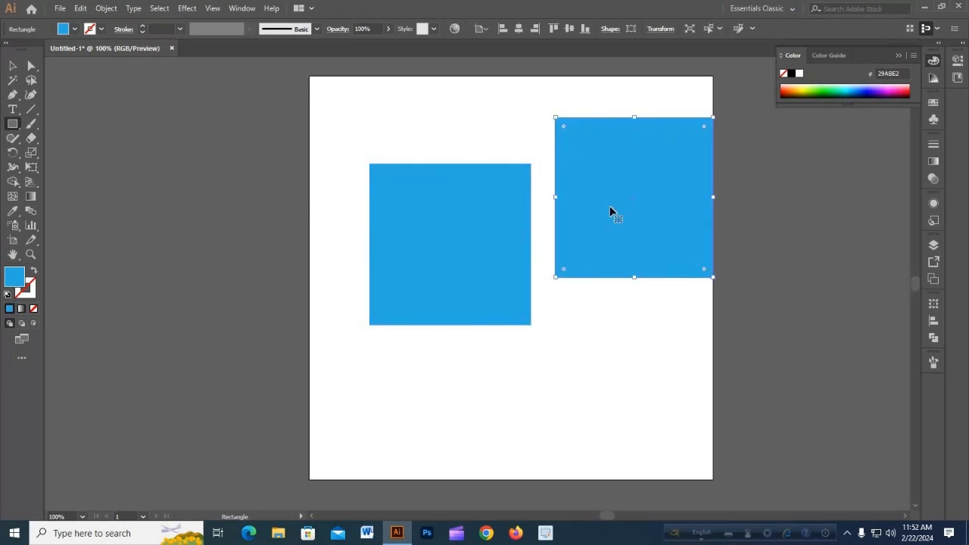
key("ctrl+z")
key("ctrl+z")
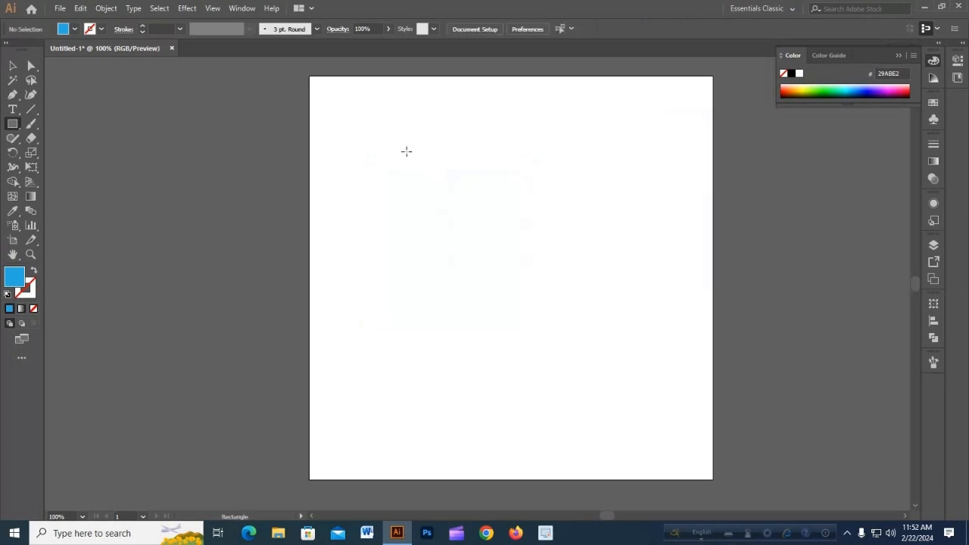
Step: Draw a blue square on the upper middle of the artboard and move it slightly upward
left_click_drag(406, 151, 566, 309)
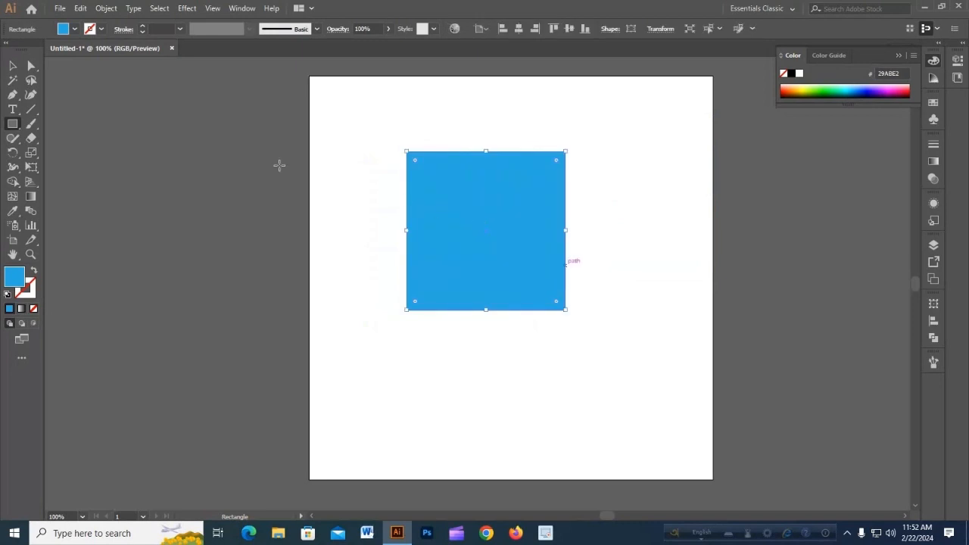
key("v")
left_click(268, 195)
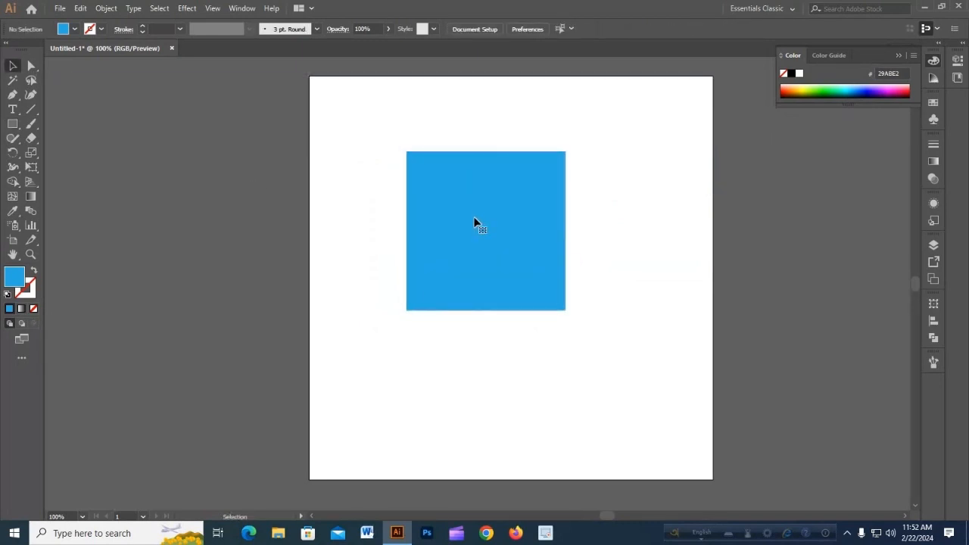
left_click(502, 243)
left_click_drag(502, 242, 479, 246)
left_click_drag(451, 285, 439, 243)
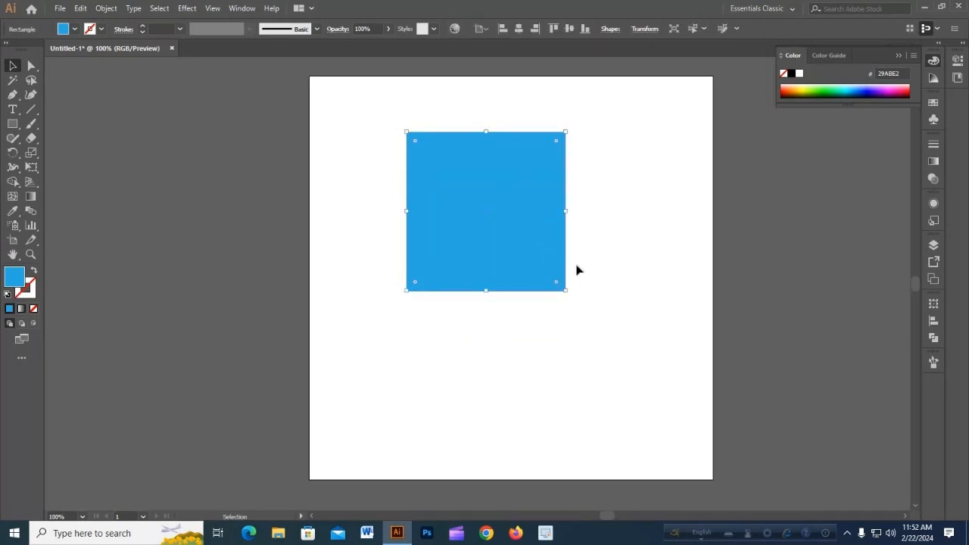
Step: Reselect the blue square, narrow it from its right edge, and shrink it from its upper-right corner
left_click(599, 270)
left_click(517, 219)
left_click(619, 219)
left_click(506, 192)
left_click_drag(565, 212, 532, 216)
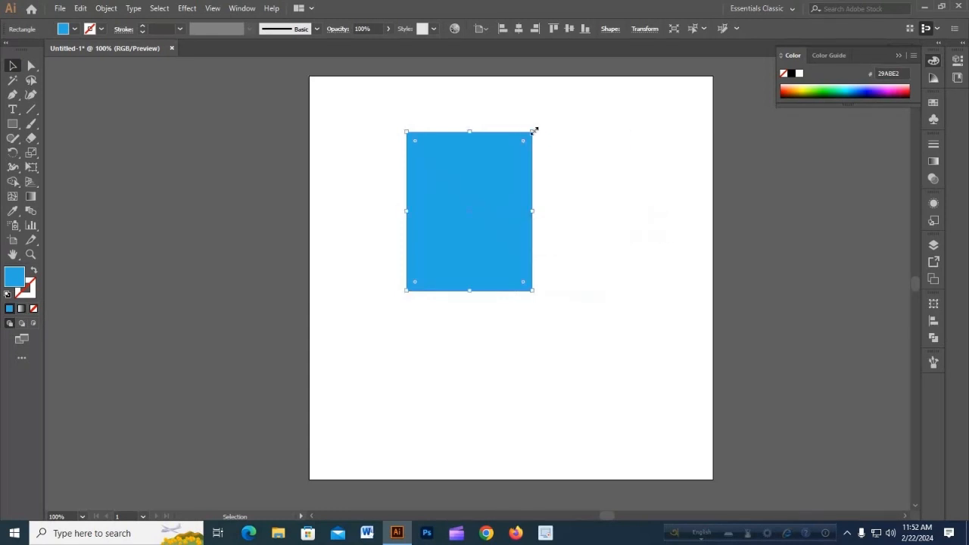
left_click_drag(533, 132, 472, 179)
Step: Reposition the shape and rescale it from its side and corner handles into a larger square near the artboard's middle
left_click(524, 272)
left_click_drag(466, 248, 483, 266)
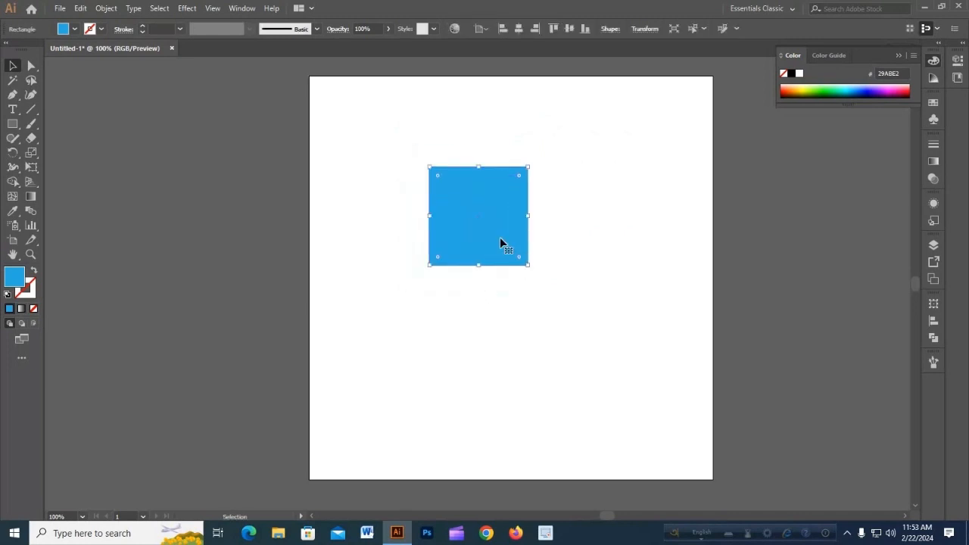
left_click_drag(523, 227, 608, 216)
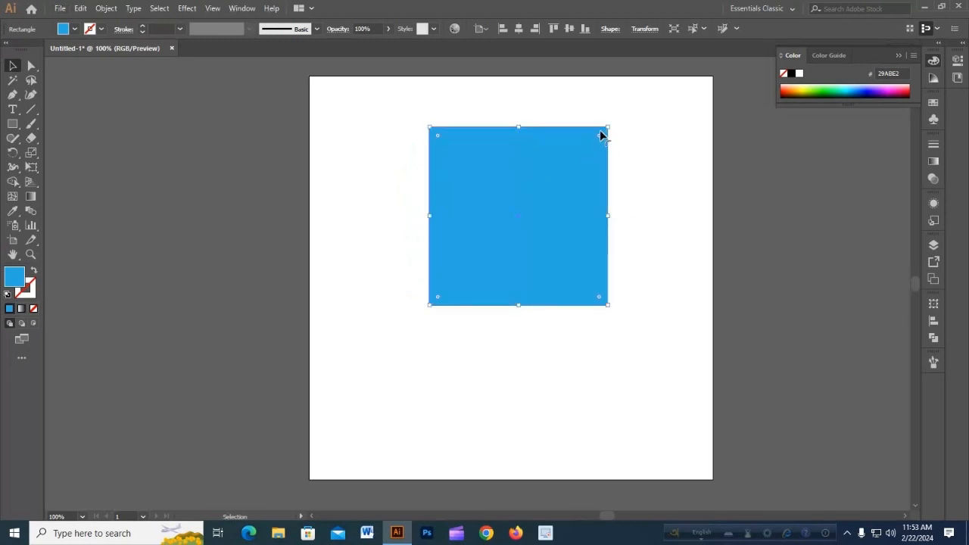
left_click_drag(607, 125, 510, 207)
left_click_drag(449, 272, 400, 271)
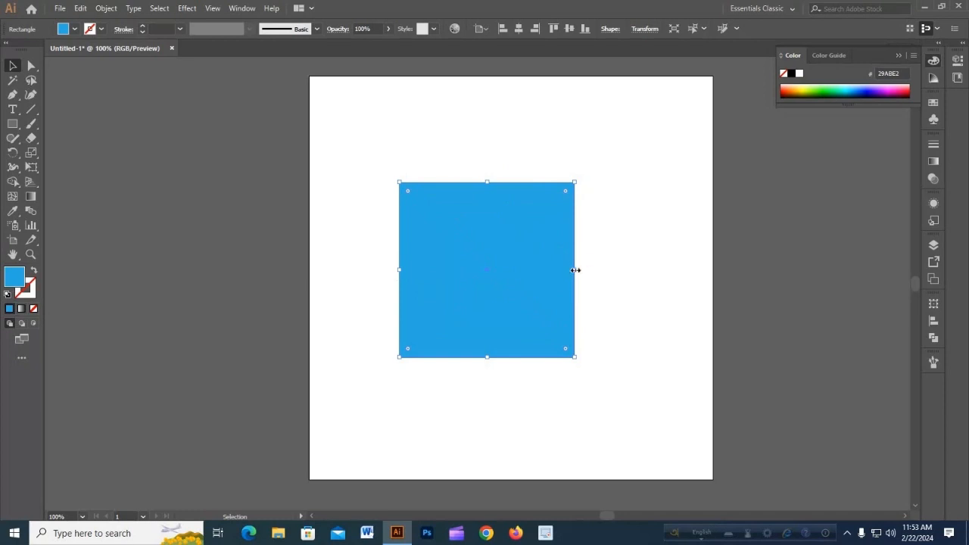
Step: Move the blue square toward the artboard's upper middle and select it again
scroll(593, 266, "down", 3)
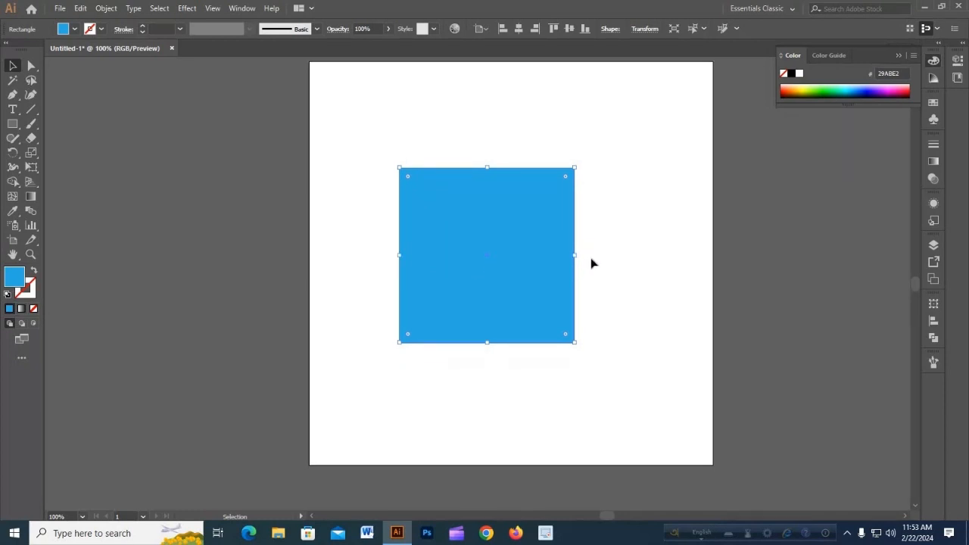
scroll(572, 315, "up", 3)
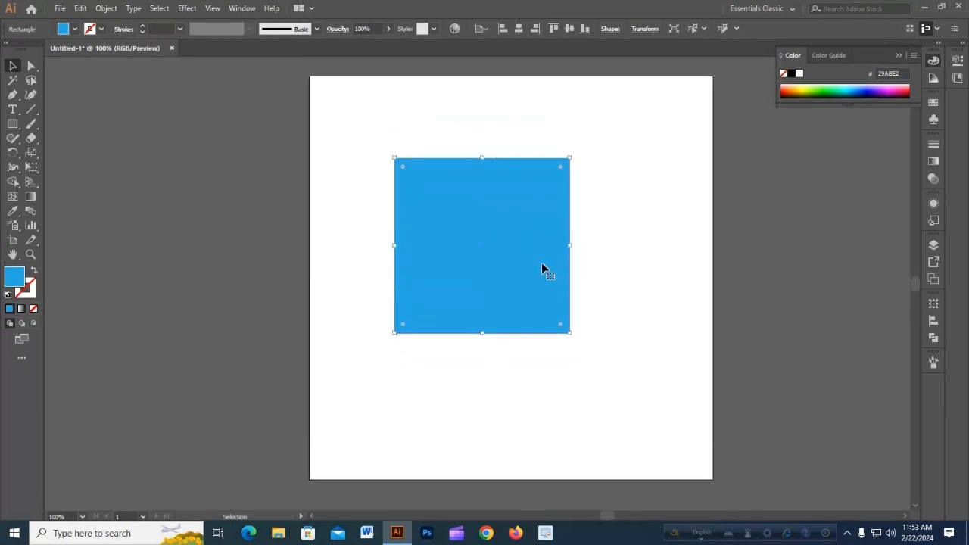
left_click_drag(505, 253, 422, 209)
left_click(619, 232)
left_click(456, 215)
left_click_drag(560, 203, 528, 195)
left_click(439, 196)
left_click(570, 395)
key("ctrl+a")
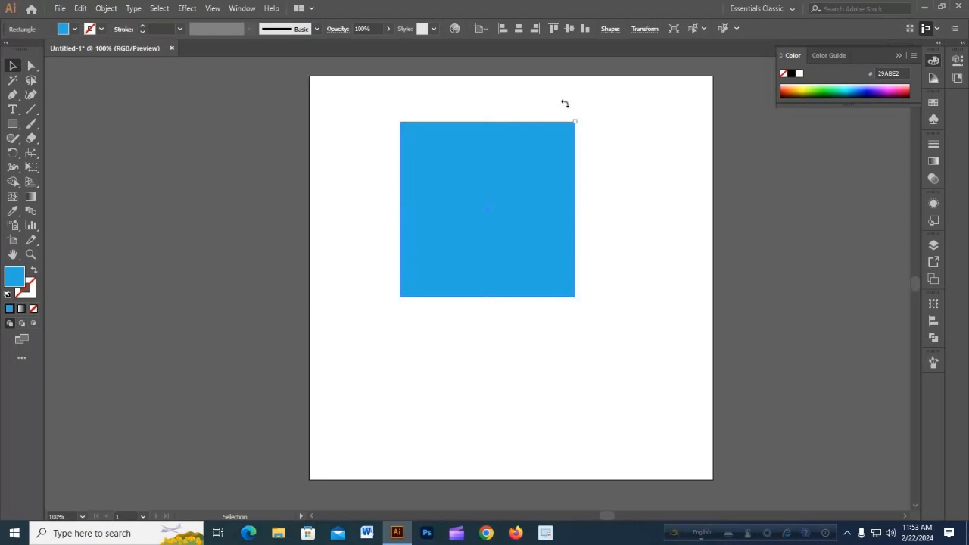
Step: Rotate the blue square into an upright diamond, undoing the trial rotations and stray edits
left_click_drag(563, 104, 578, 126)
left_click_drag(608, 229, 638, 270)
key("ctrl+z")
left_click_drag(576, 111, 593, 147)
key("ctrl+z")
left_click_drag(514, 99, 489, 90)
key("ctrl+z")
left_click_drag(482, 172, 512, 129)
key("ctrl+z")
key("ctrl+z")
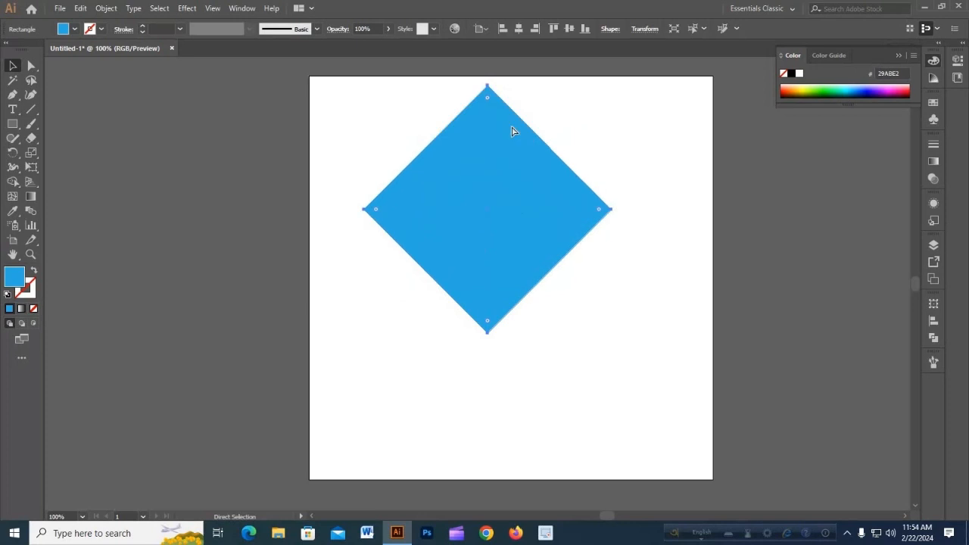
Step: Undo the rotation that turned the blue square into a diamond and deselect the square
key("ctrl+z")
left_click(588, 204)
scroll(507, 155, "up", 1)
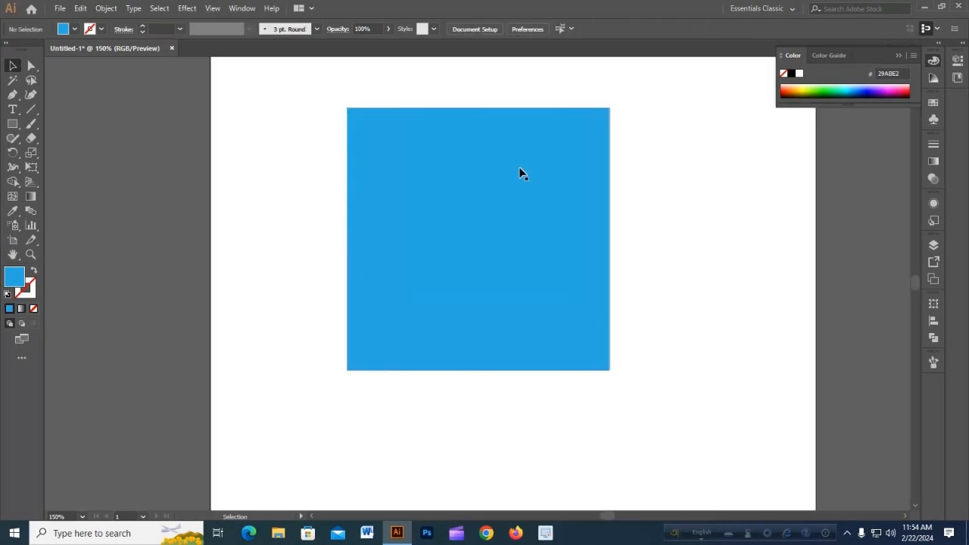
Step: Move the blue square into the artboard's upper-left corner and shrink it proportionally from its lower-right corner
scroll(519, 170, "down", 1)
left_click_drag(505, 187, 428, 141)
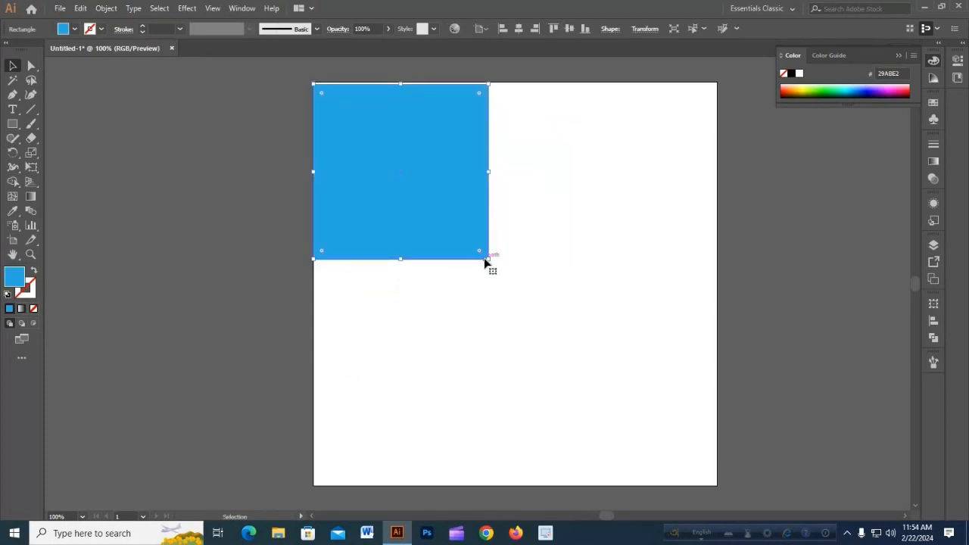
left_click_drag(488, 259, 444, 214)
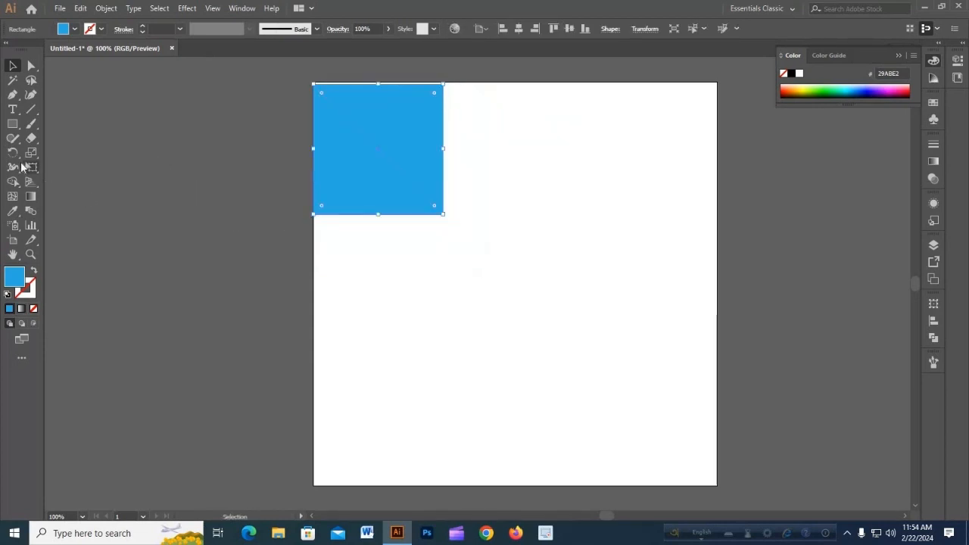
Step: Draw an evenly proportioned rounded rectangle to the right of the blue square with the Rounded Rectangle tool
left_click(13, 126)
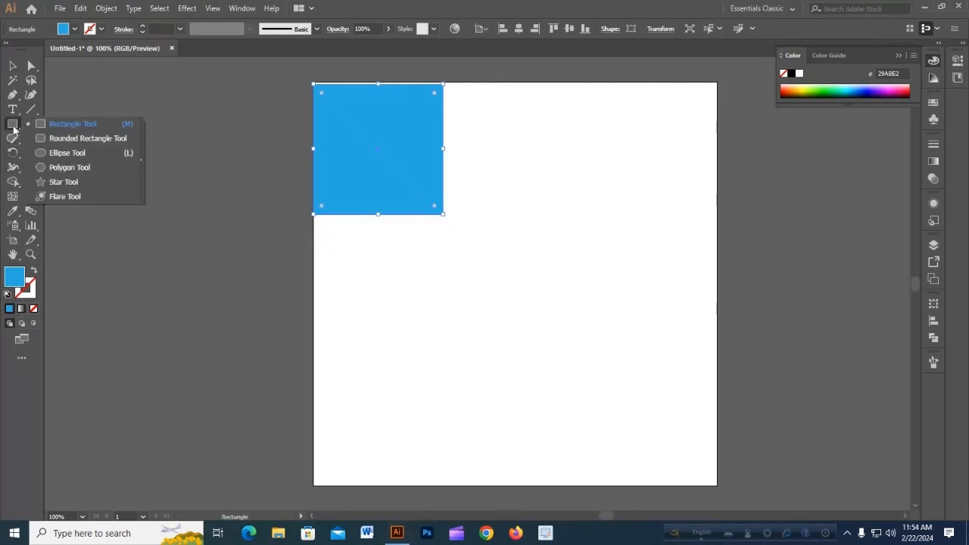
left_click(61, 138)
scroll(486, 189, "up", 1)
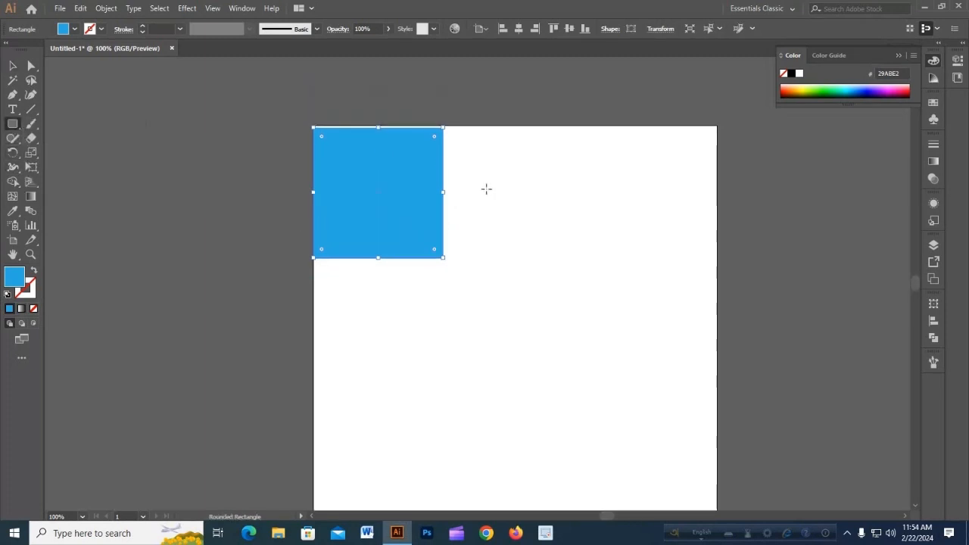
left_click_drag(487, 151, 643, 308)
key("v")
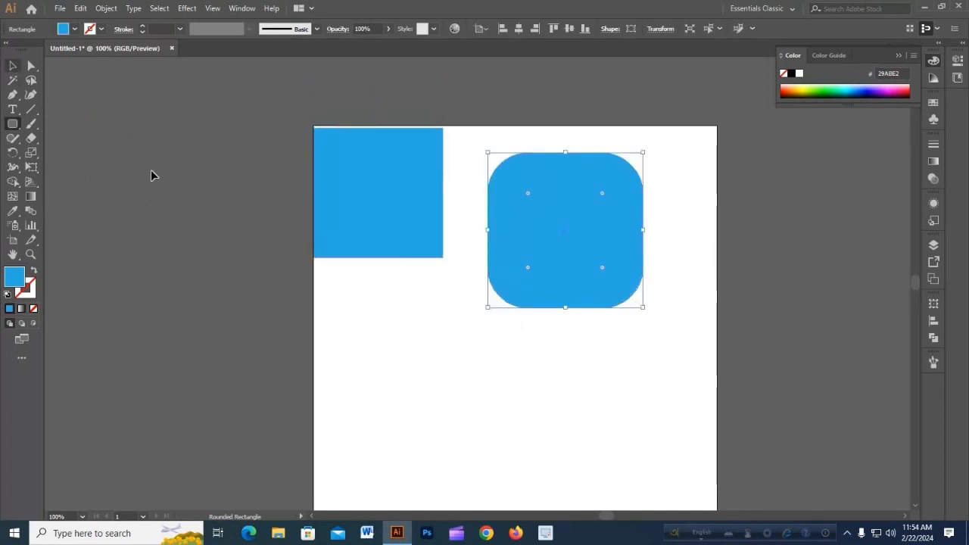
Step: Nudge the blue square slightly in from the artboard's corner and move the rounded rectangle up near the top edge
left_click(370, 268)
left_click_drag(383, 209, 392, 215)
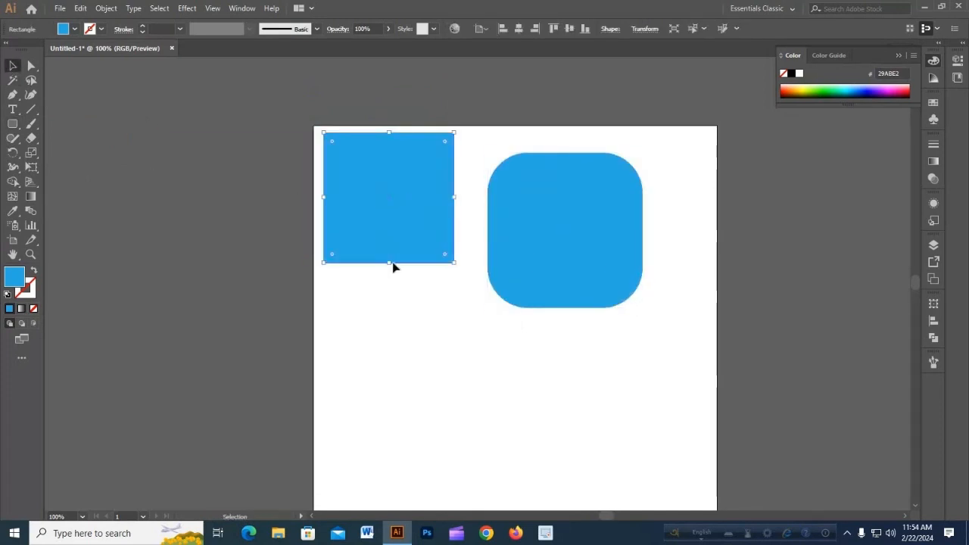
left_click_drag(504, 261, 504, 240)
left_click_drag(445, 228, 445, 228)
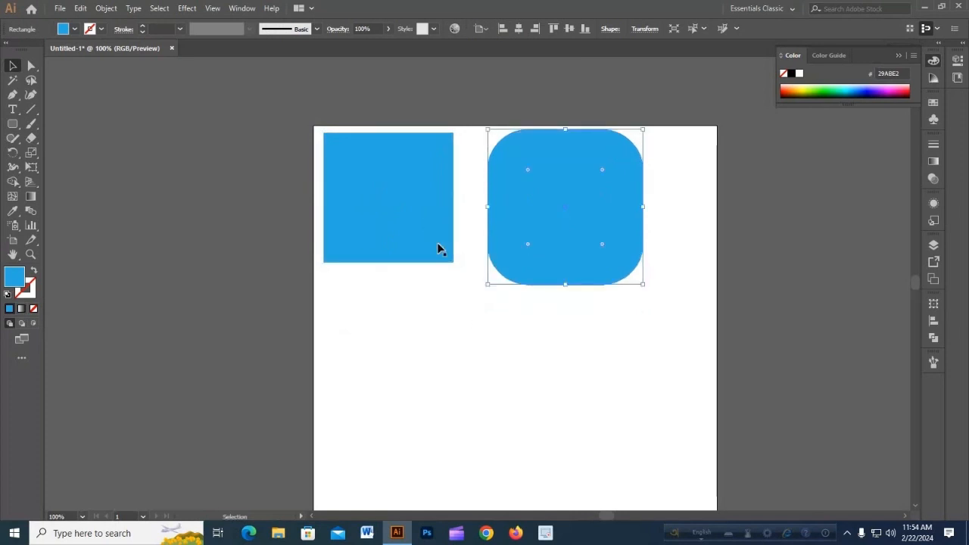
left_click(434, 275)
scroll(492, 265, "down", 2)
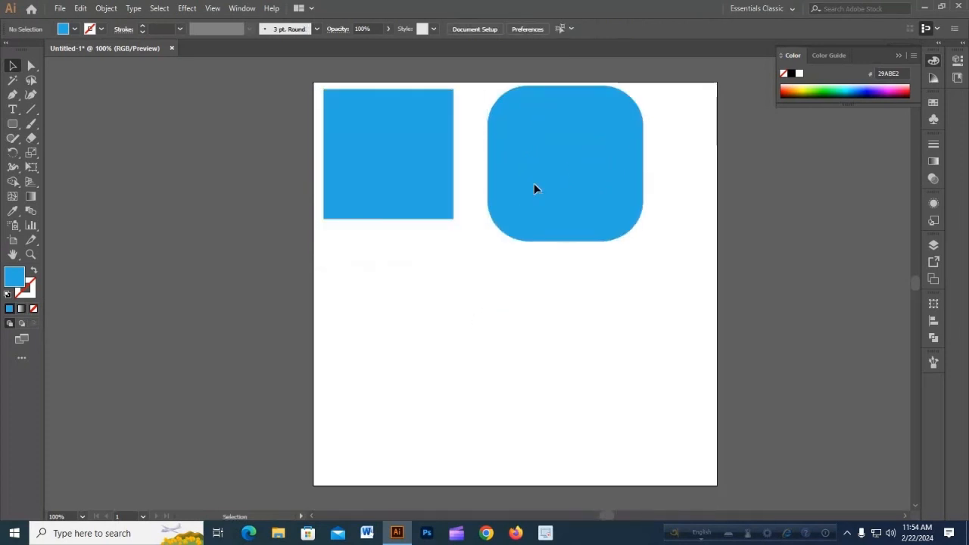
Step: Delete the rounded rectangle and draw a larger one freehand in the same area beside the square
left_click(534, 183)
key("Delete")
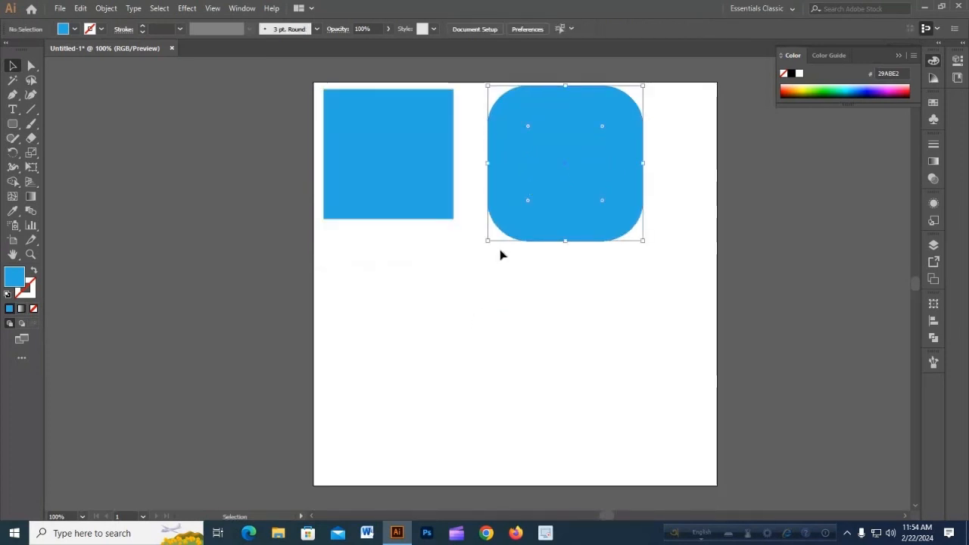
left_click(12, 123)
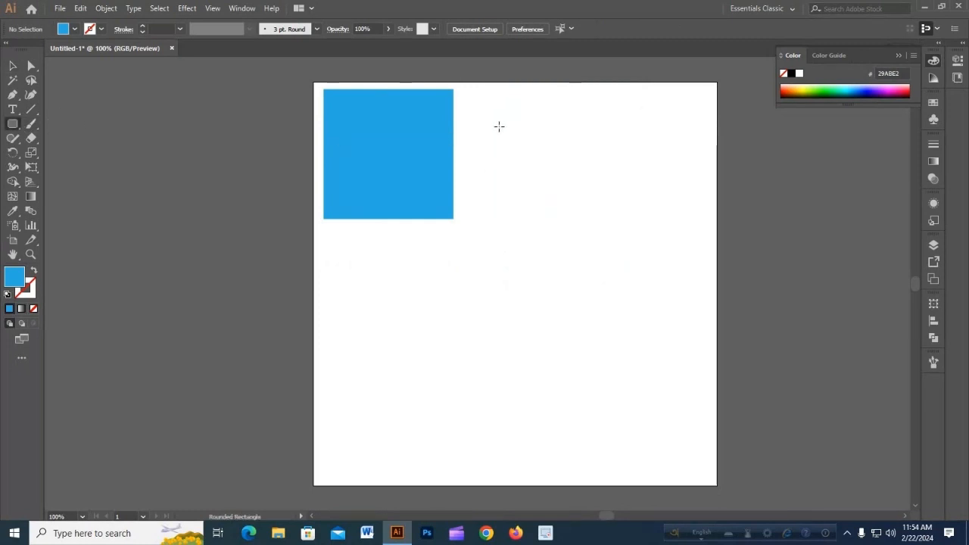
left_click_drag(499, 126, 646, 313)
scroll(278, 245, "down", 2)
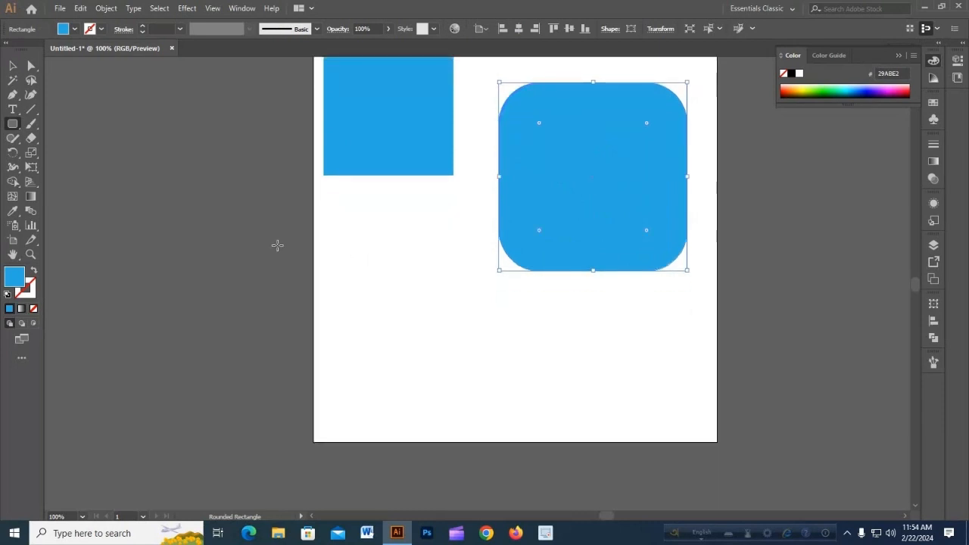
Step: Draw a smaller rounded rectangle below the square and move it left, partly over the artboard's left edge
left_click_drag(376, 213, 522, 367)
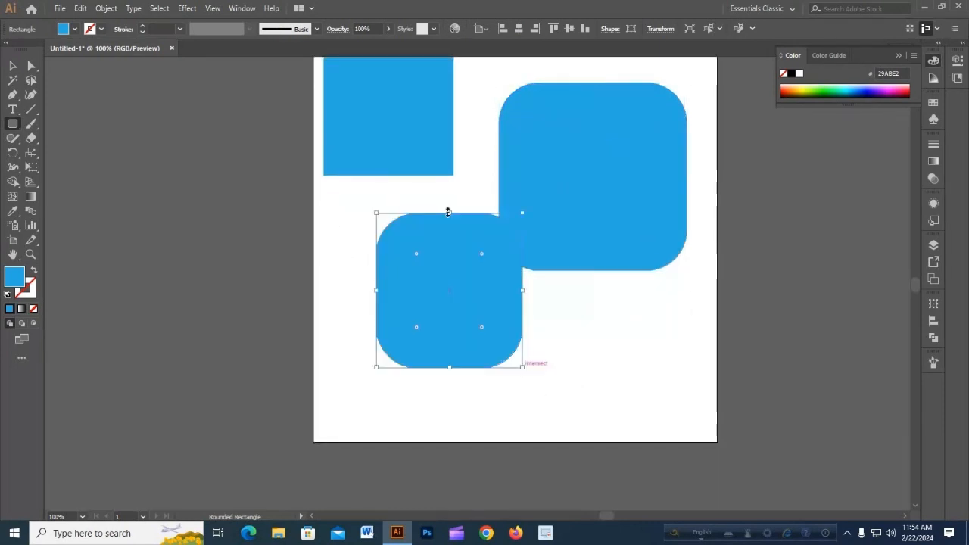
key("v")
left_click_drag(478, 255, 399, 252)
Step: Delete the larger rounded rectangle and move the smaller one into the free space to the right of the square
left_click(606, 182)
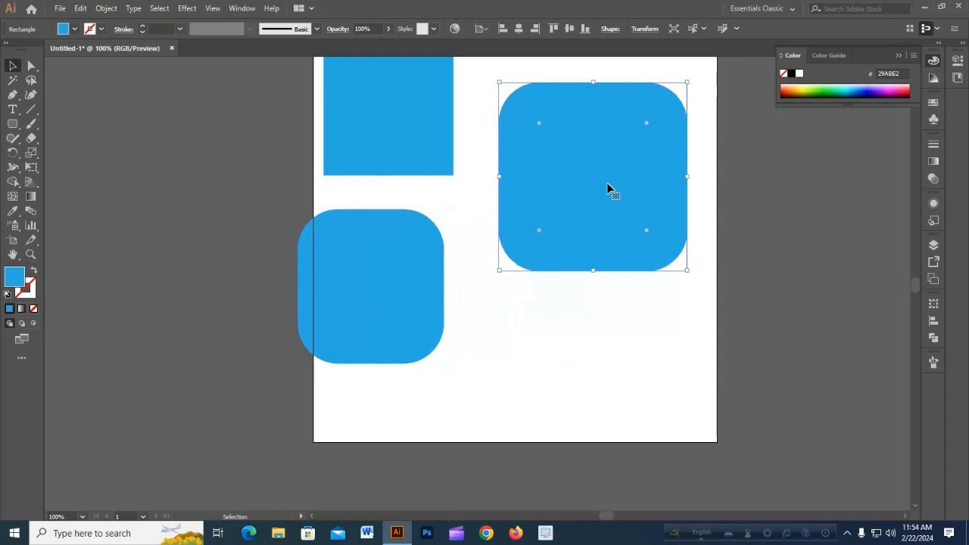
key("Delete")
left_click_drag(422, 268, 601, 190)
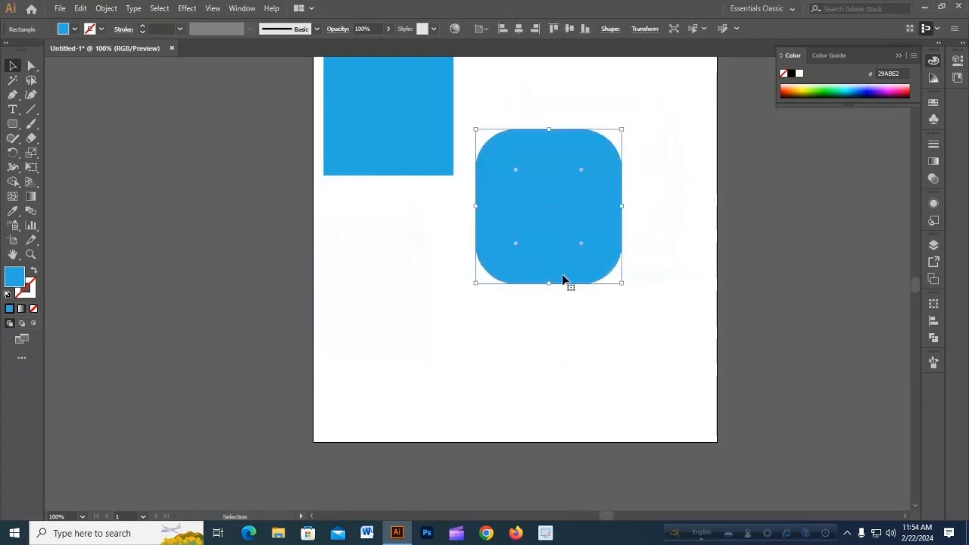
left_click(634, 187)
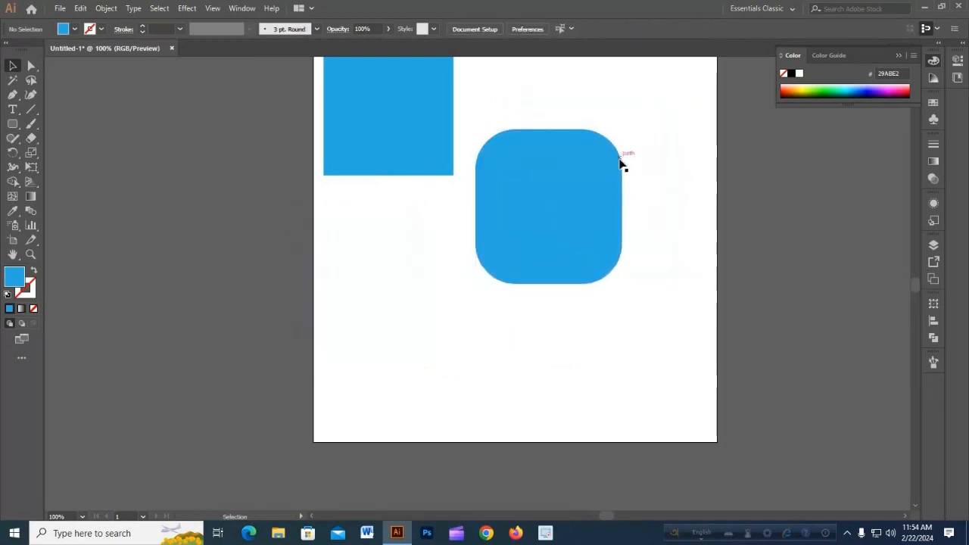
scroll(568, 205, "up", 1)
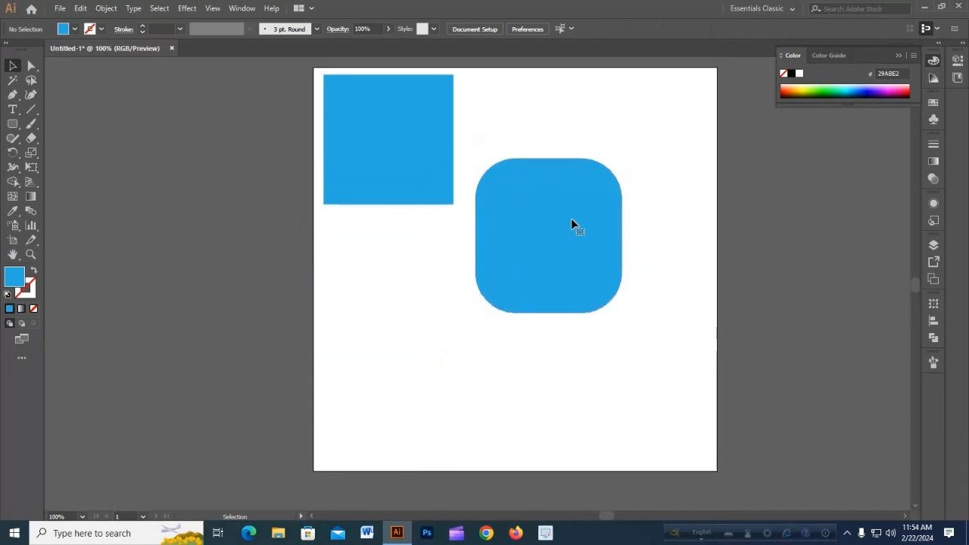
Step: Move the rounded rectangle further up so it sits beside the blue square
left_click(572, 224)
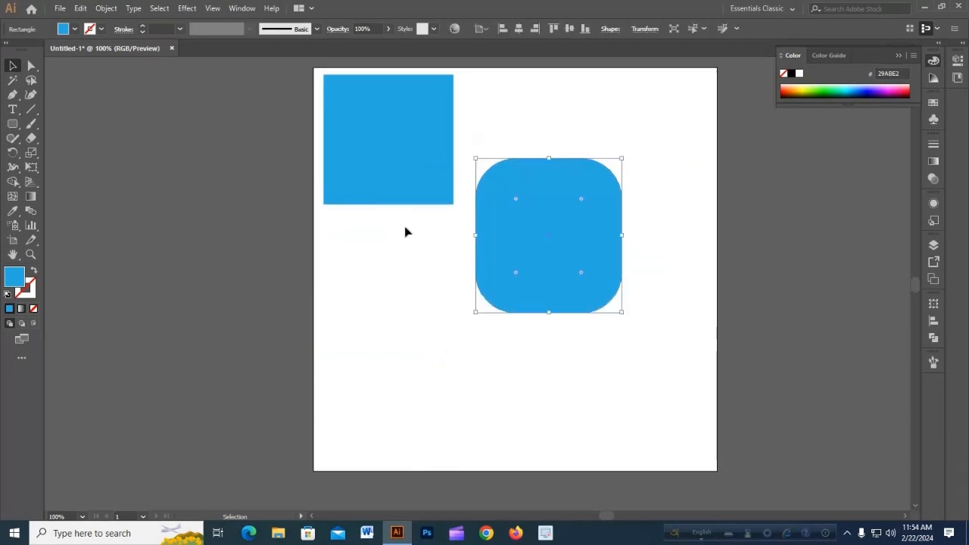
left_click(427, 234)
left_click(544, 237)
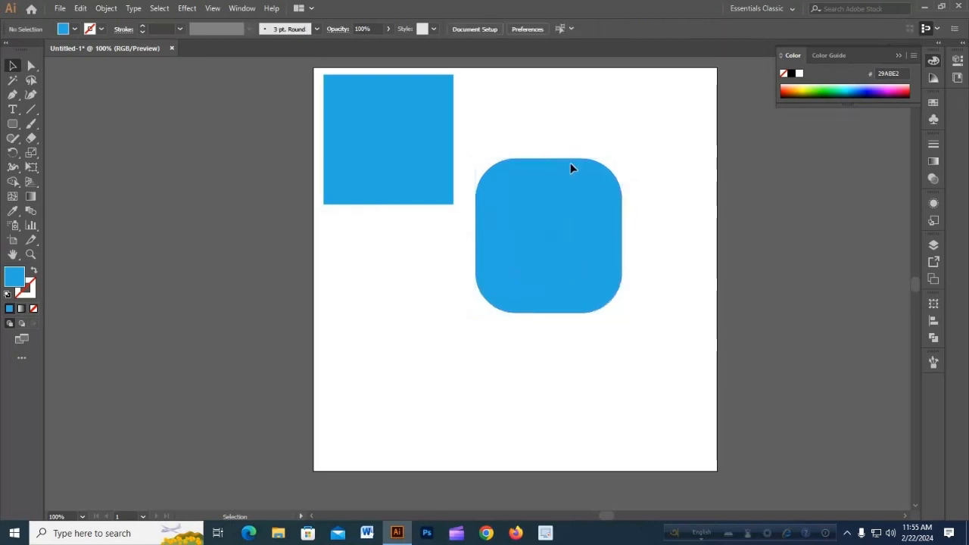
left_click_drag(570, 163, 585, 99)
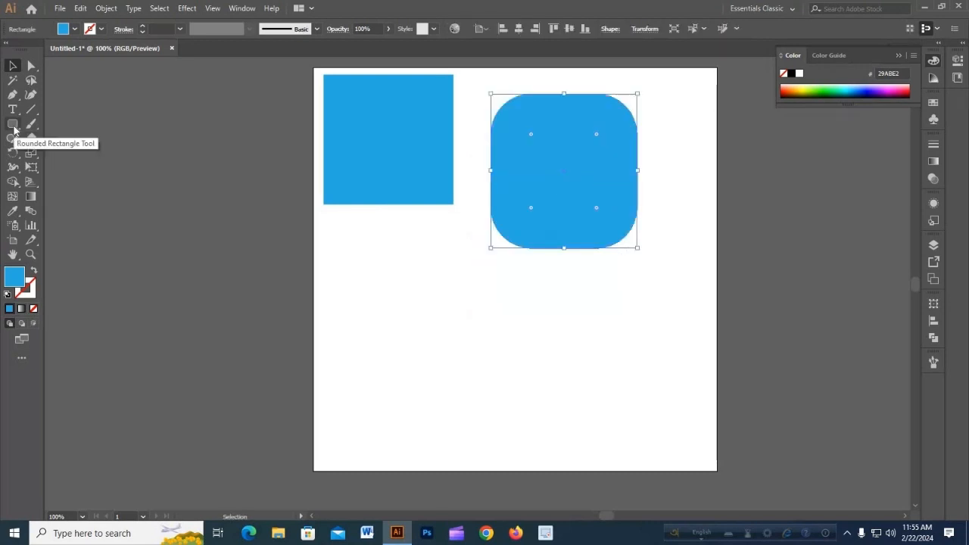
Step: Create a 181 × 191 px rounded rectangle with a 20 px corner radius below the two existing shapes
left_click(13, 125)
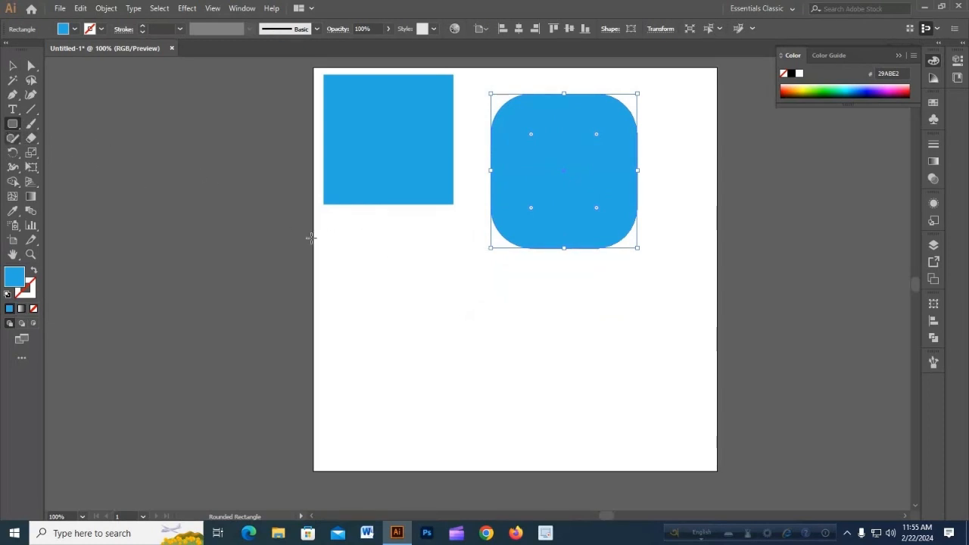
left_click(383, 269)
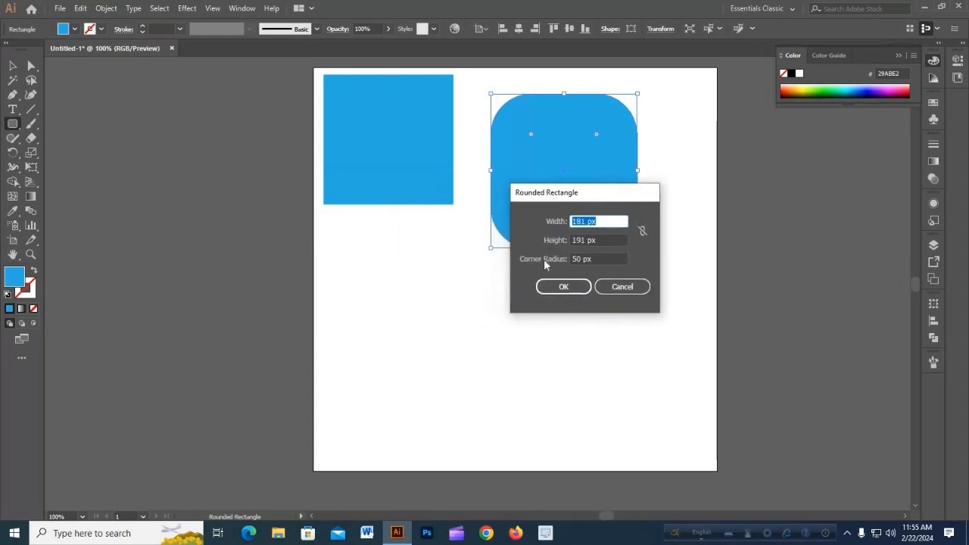
left_click_drag(626, 198, 727, 180)
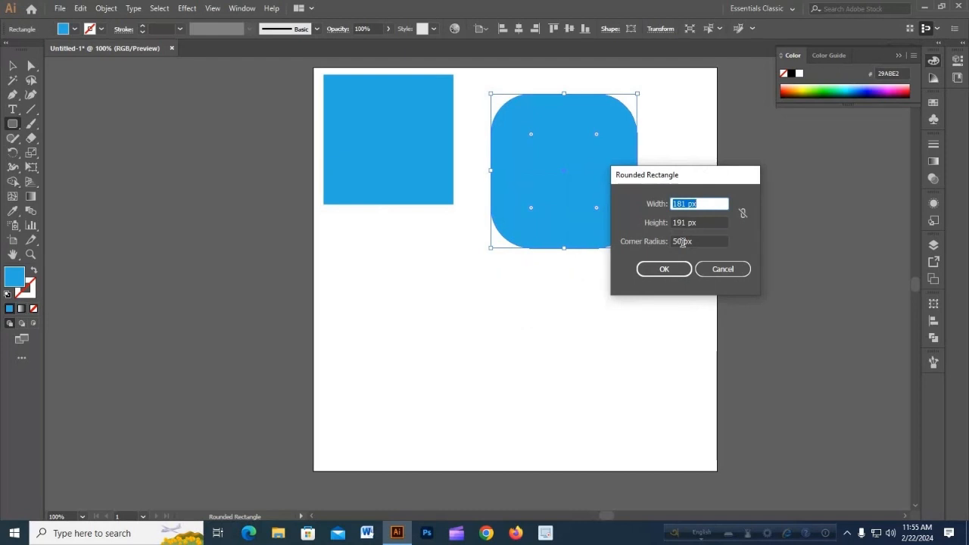
double_click(680, 242)
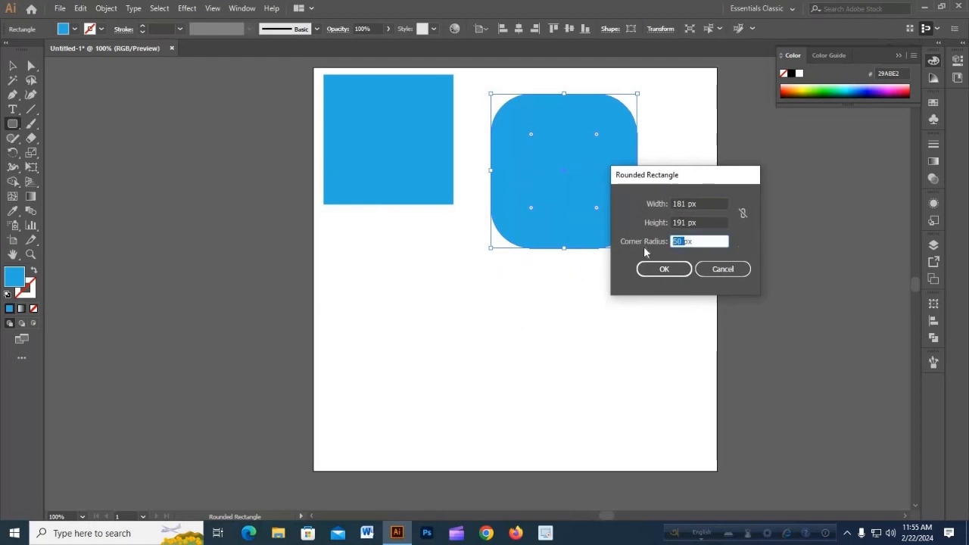
type("20")
left_click(666, 268)
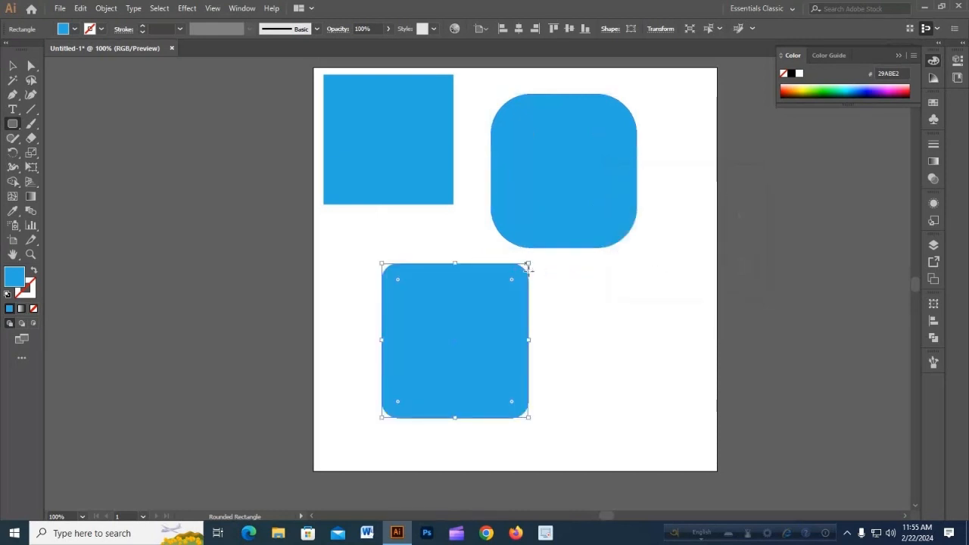
Step: Shift the new rounded rectangle slightly up, and move both rounded rectangles into a stack along the artboard's right side
left_click(12, 66)
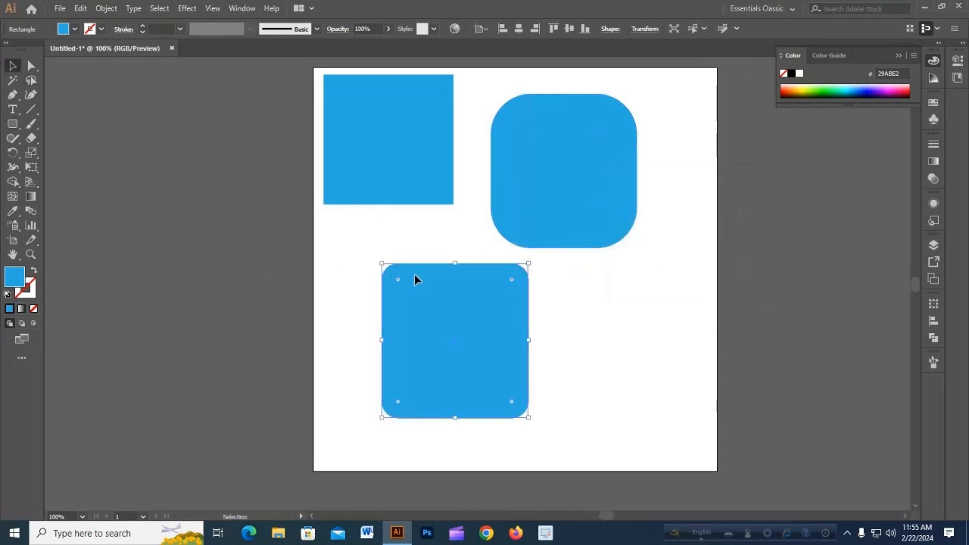
left_click_drag(414, 274, 407, 243)
left_click(647, 342)
scroll(647, 333, "up", 1)
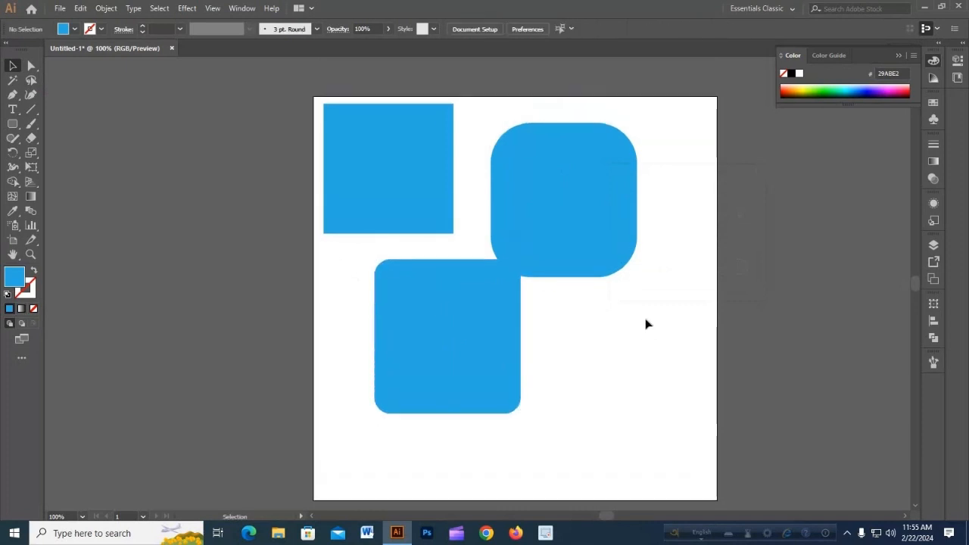
left_click_drag(469, 300, 644, 236)
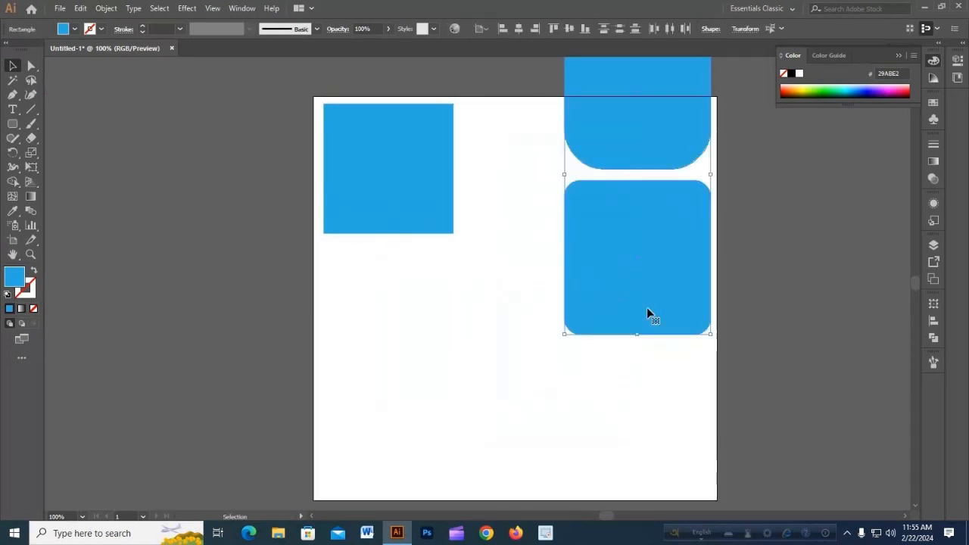
scroll(647, 307, "up", 2)
Step: Select the blue square and examine its corner widgets with the Direct Selection and Selection tools
left_click(431, 219)
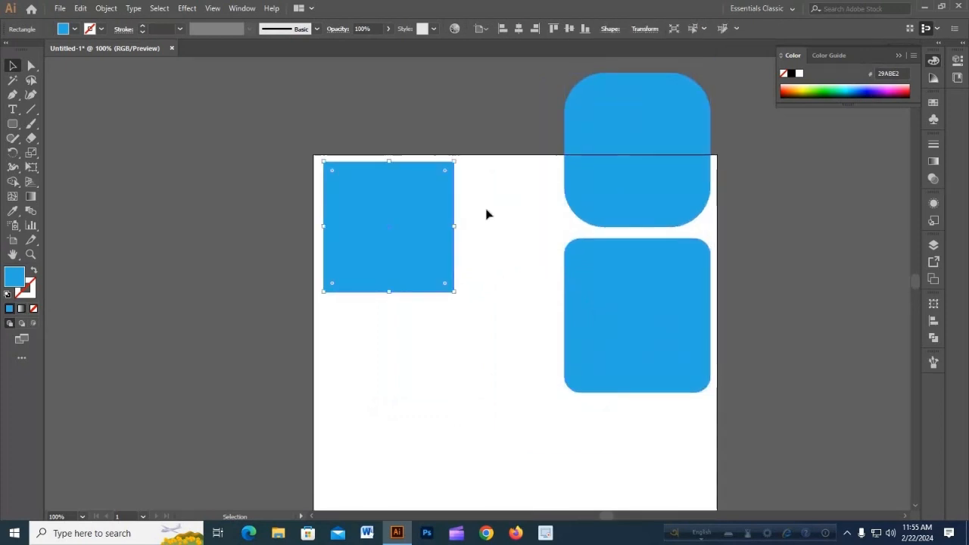
scroll(487, 212, "down", 1)
left_click(504, 280)
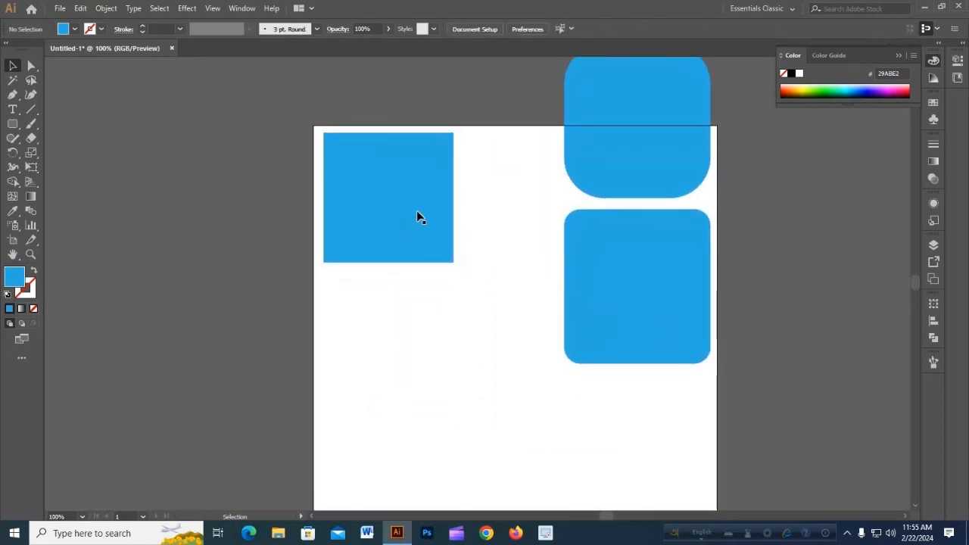
left_click(397, 165)
scroll(336, 147, "up", 2)
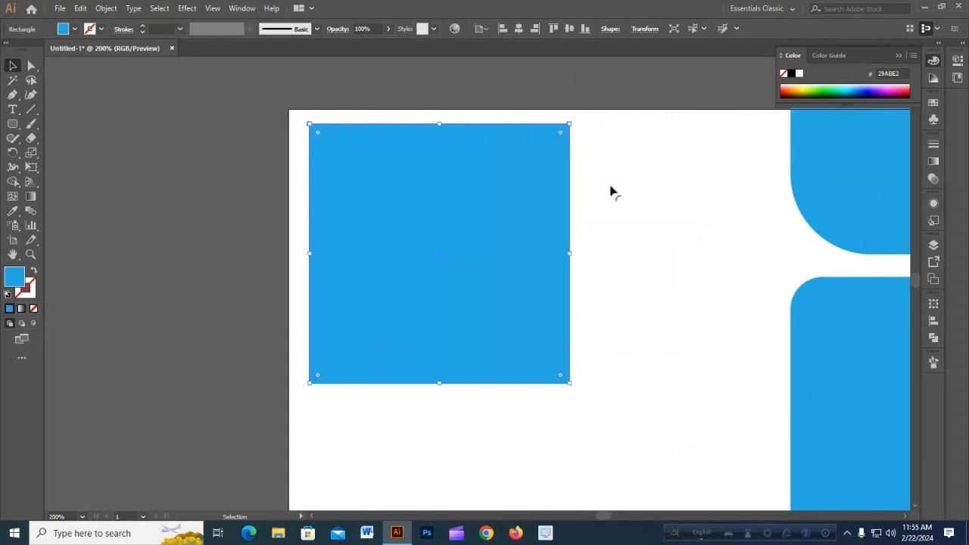
left_click(637, 197)
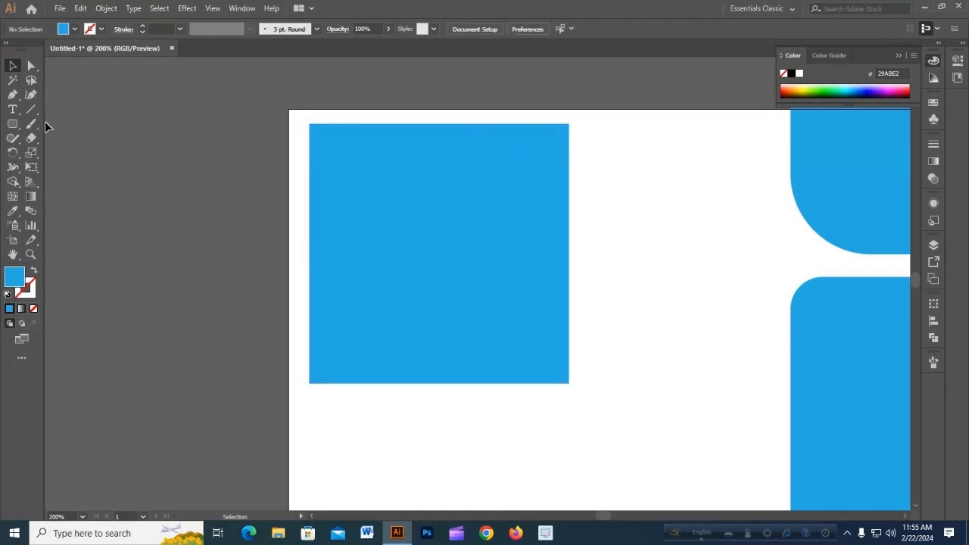
left_click(383, 178)
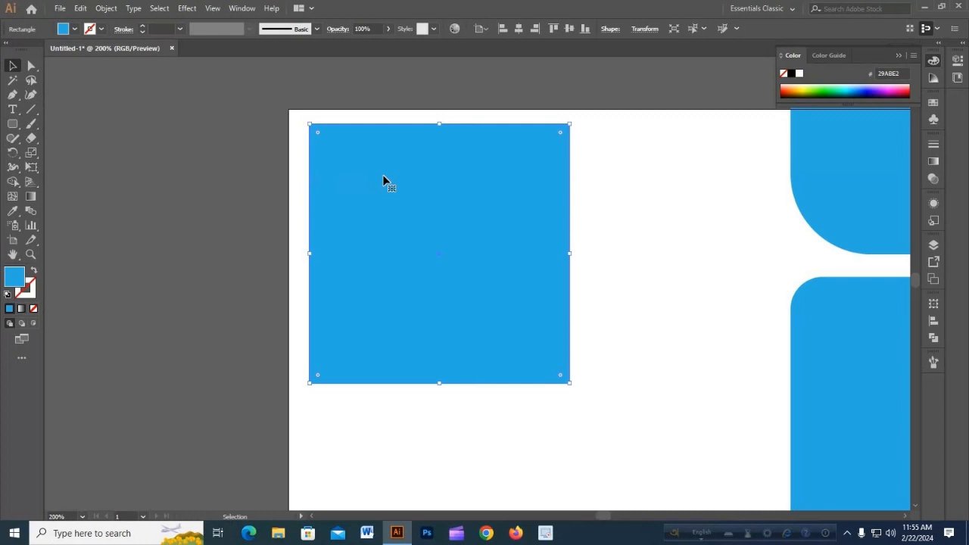
left_click(32, 66)
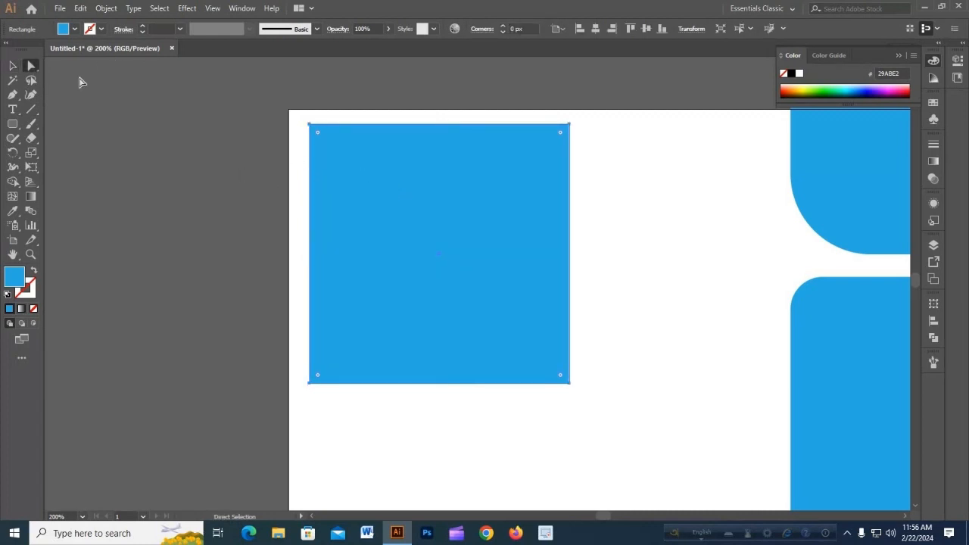
left_click(13, 67)
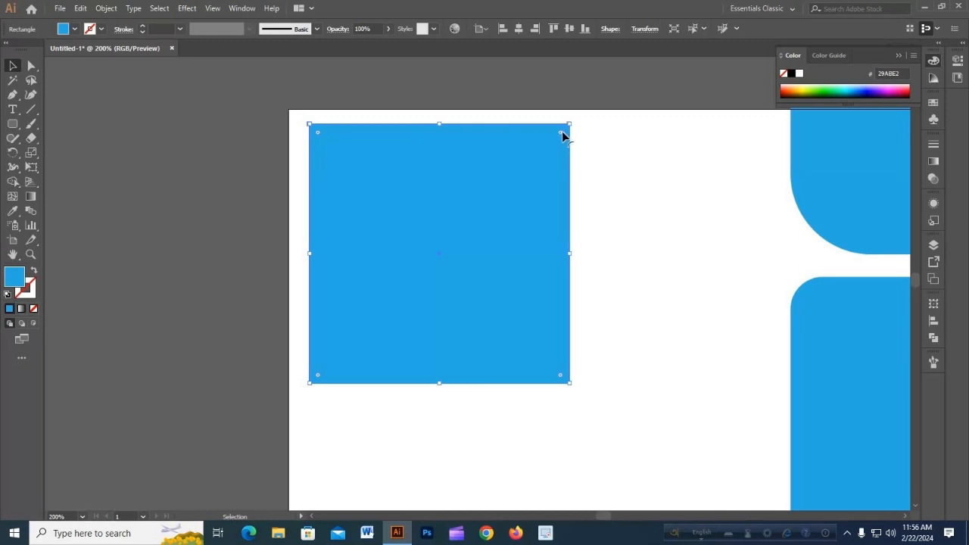
Step: Round all four corners of the blue square together with a corner widget under the Selection tool
left_click(31, 65)
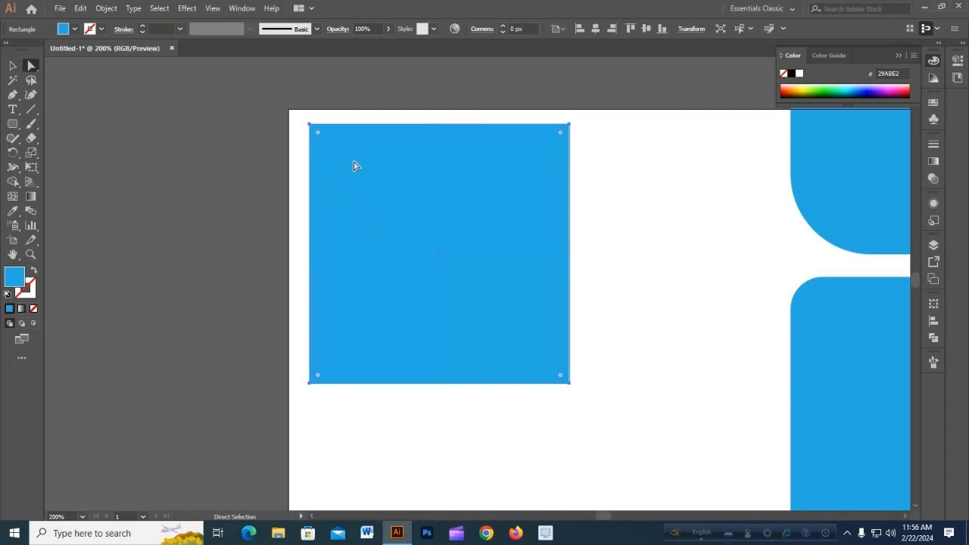
left_click(13, 66)
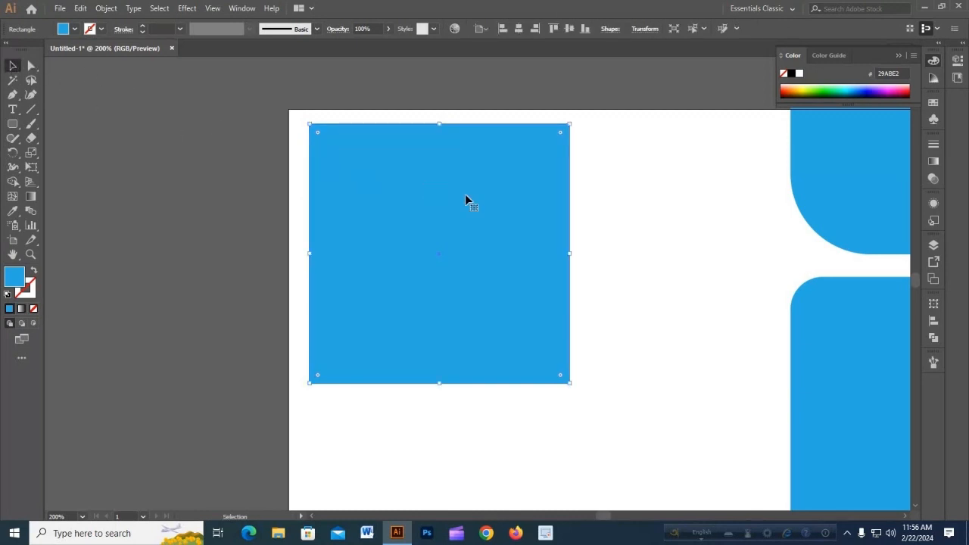
left_click(646, 251)
left_click(517, 239)
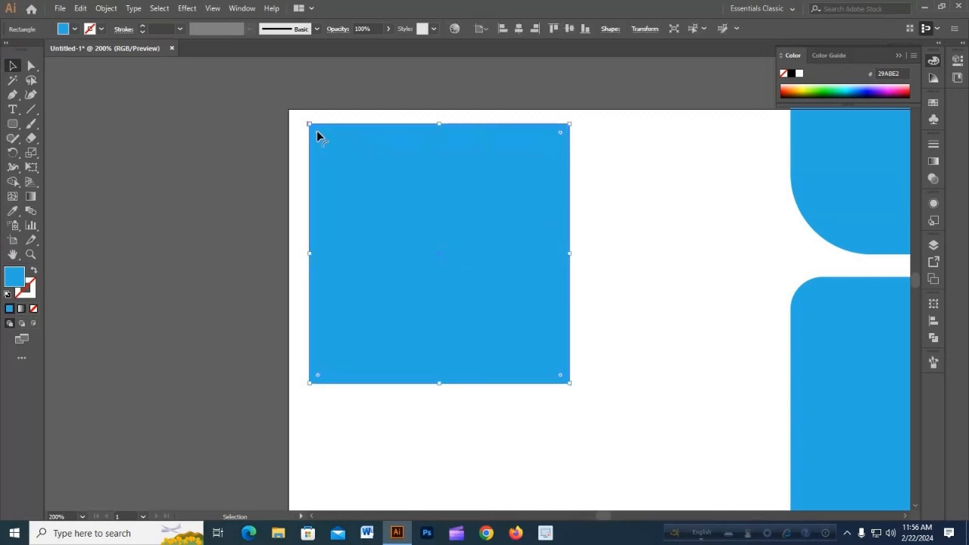
left_click_drag(317, 135, 350, 183)
left_click(644, 184)
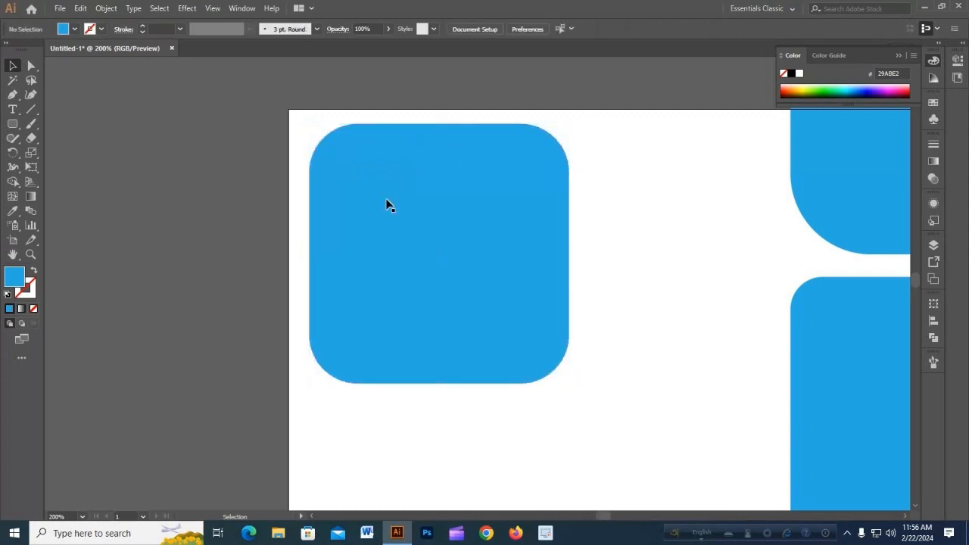
Step: Reduce the rounding of the square's four corners slightly and deselect the shape
left_click(395, 205)
mouse_move(358, 172)
left_mouse_down()
mouse_move(393, 242)
mouse_move(409, 227)
mouse_move(344, 159)
left_mouse_up()
left_click(666, 267)
left_click(398, 233)
left_click(648, 239)
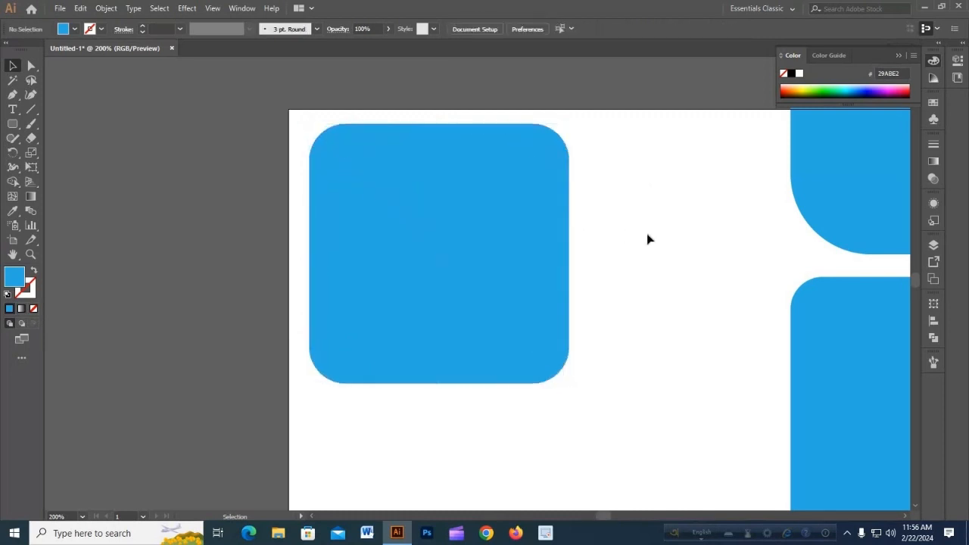
Step: Undo the corner rounding so the square has sharp corners again, and clear the selection
key("ctrl+z")
key("ctrl+z")
key("ctrl+z")
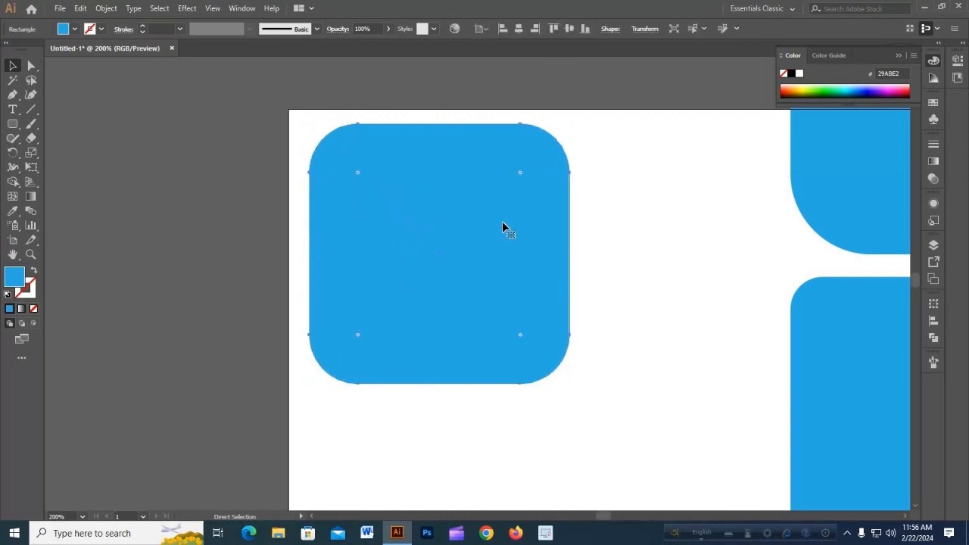
key("ctrl+shift+a")
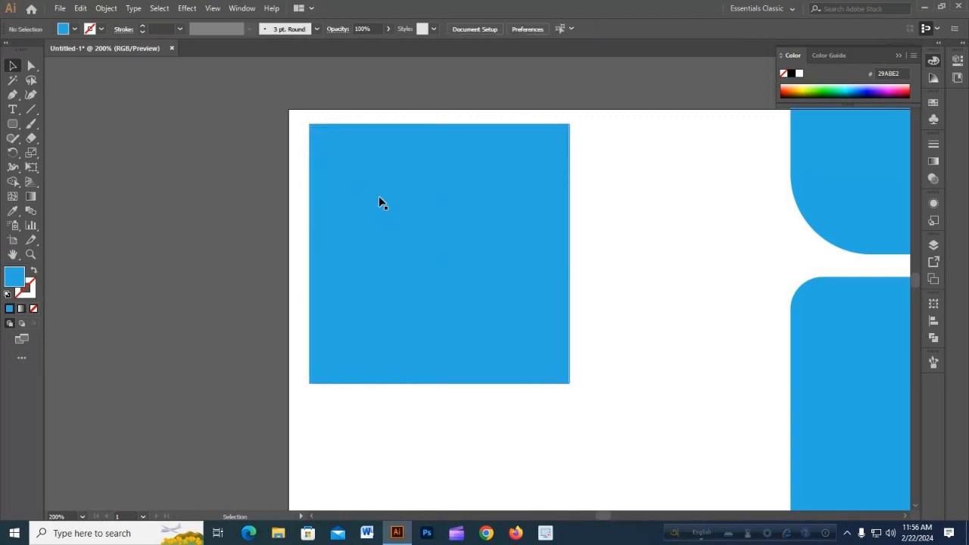
Step: Move the blue square slightly down and to the right, and switch to the Direct Selection tool
left_click_drag(347, 174, 364, 184)
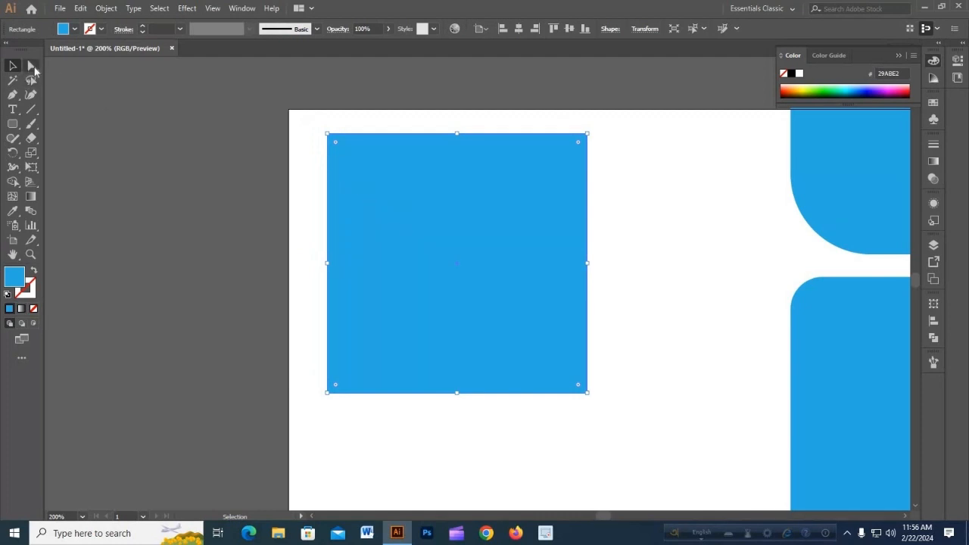
left_click(13, 67)
left_click(31, 66)
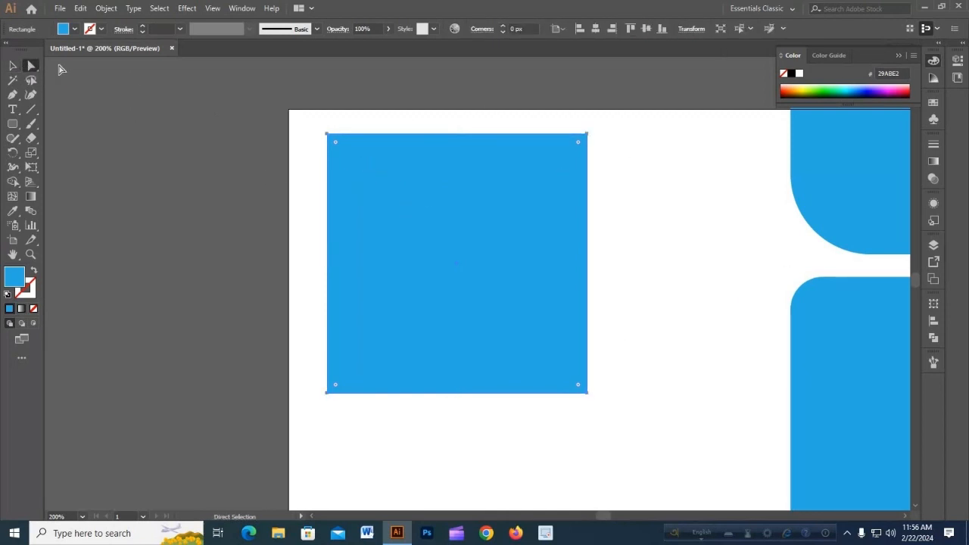
Step: Round only the square's upper-left corner to a radius of about 74 px, and undo that rounding
left_click(327, 135)
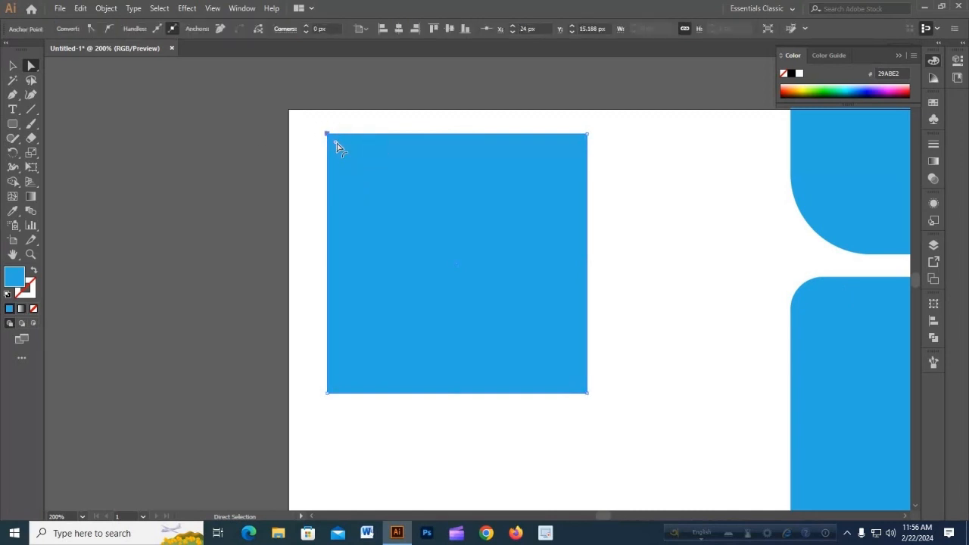
left_click_drag(346, 151, 451, 259)
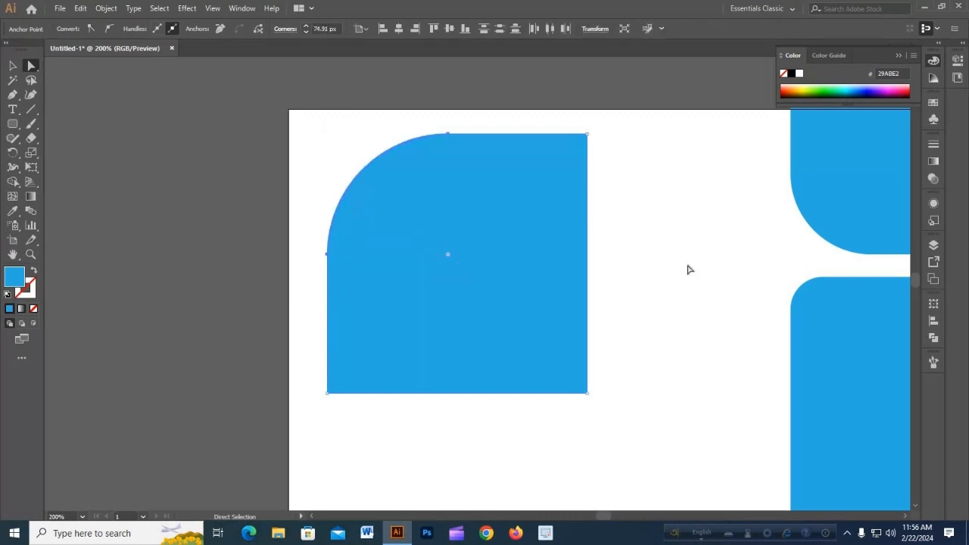
left_click(688, 269)
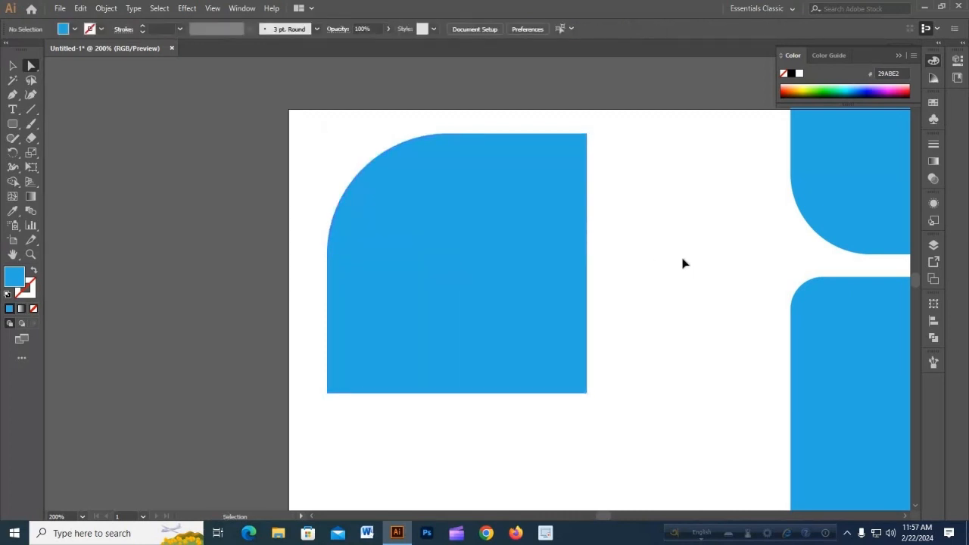
key("ctrl+z")
key("ctrl+z")
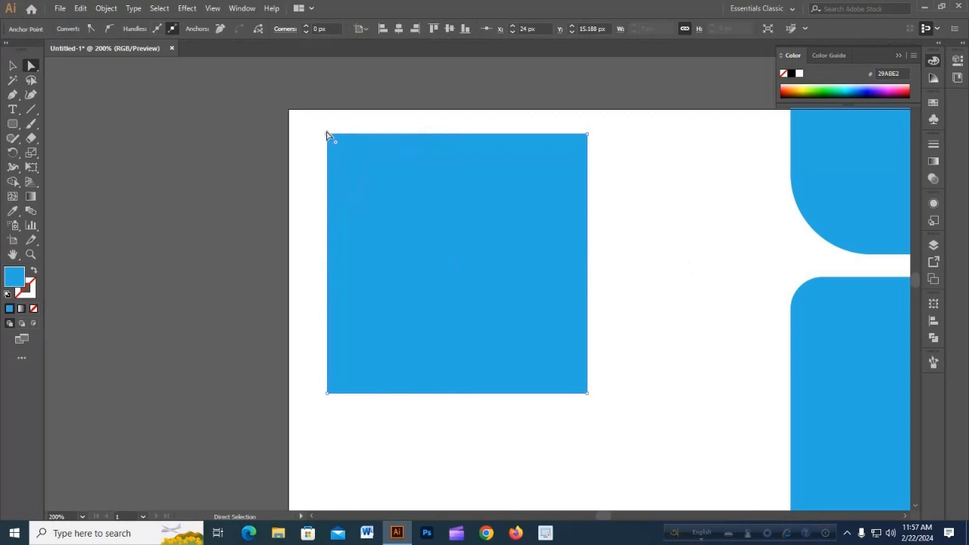
Step: Round the square's upper-left and lower-right corners together into a leaf shape with a radius of about 157 px
left_click_drag(316, 123, 336, 145)
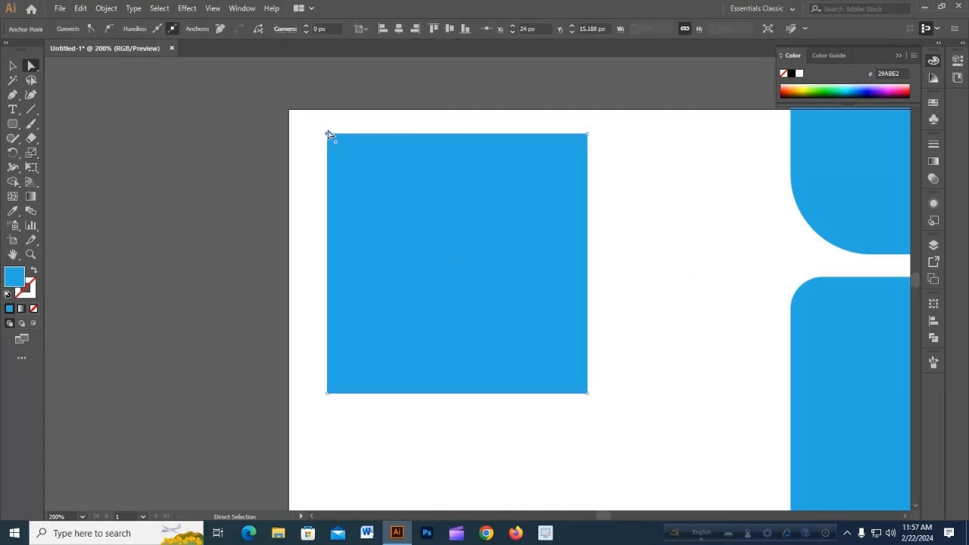
left_click(585, 393, "shift")
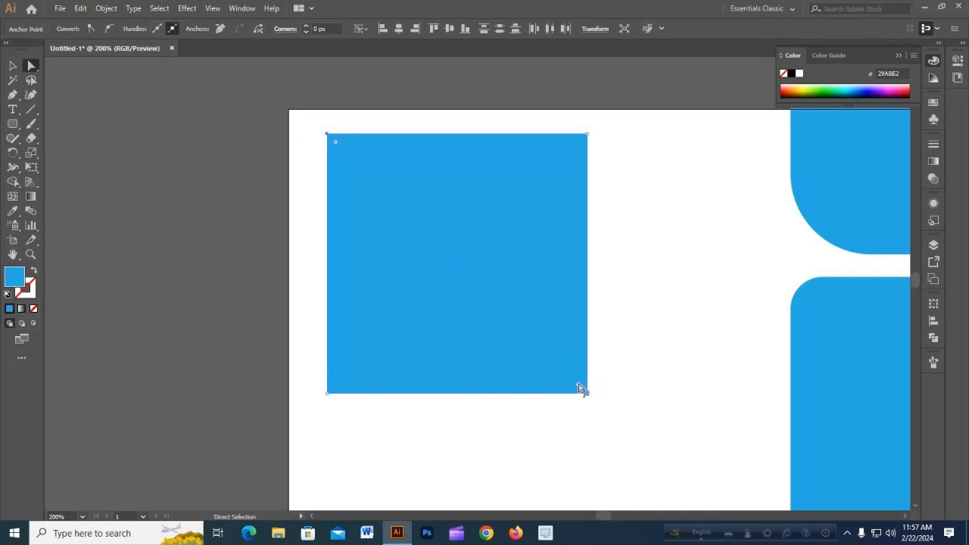
left_click_drag(580, 389, 437, 205)
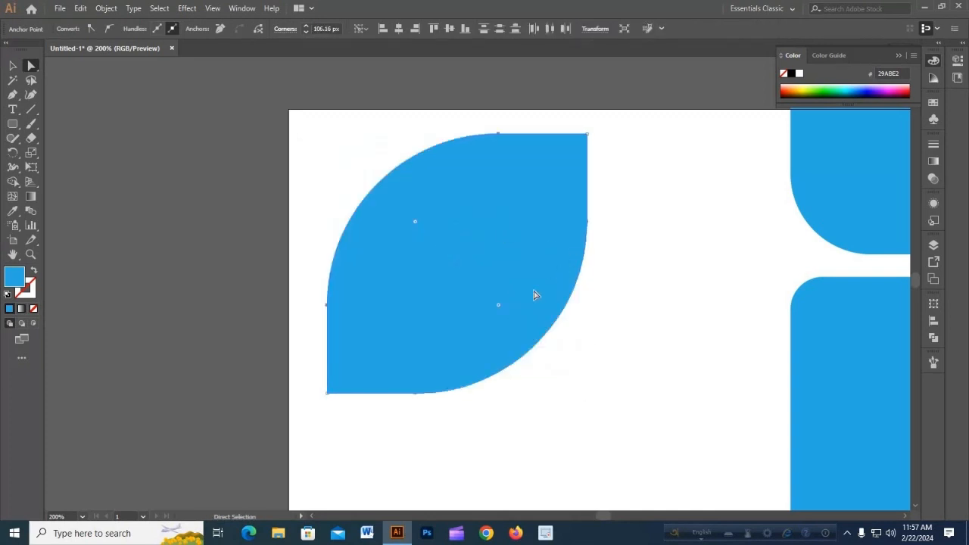
left_click_drag(498, 307, 357, 124)
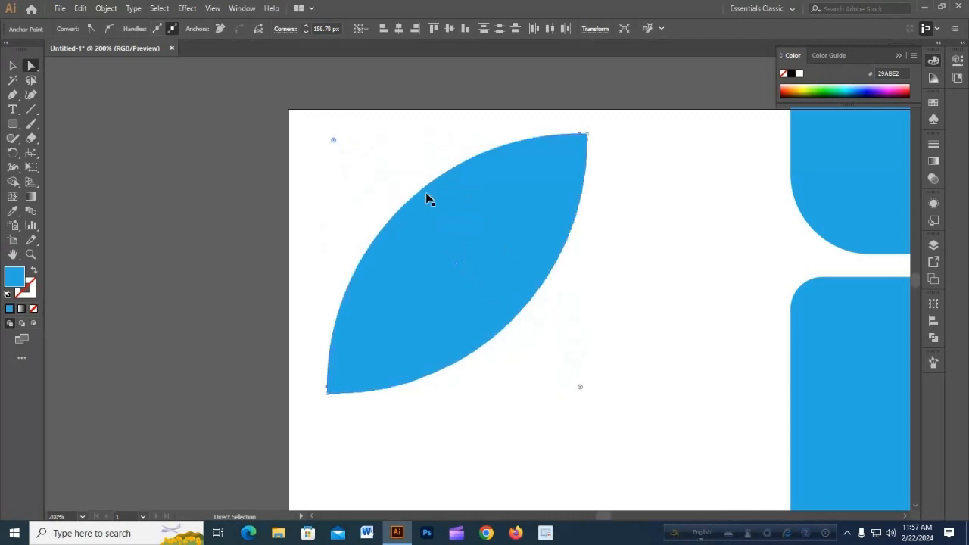
Step: Undo the rounding of the two opposite corners to restore the sharp-cornered square
key("ctrl+z")
key("ctrl+z")
key("ctrl+z")
key("ctrl+z")
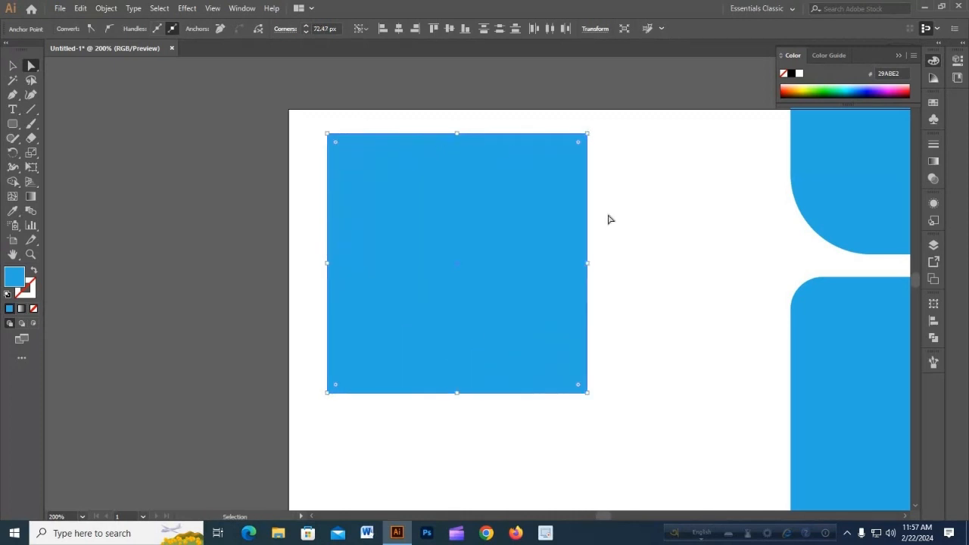
Step: Round all of the square's corners except the lower-right one to about 80 px, forming a teardrop, and deselect it
left_click(307, 114)
left_click_drag(308, 115, 579, 168)
left_click_drag(298, 361, 335, 410)
left_click_drag(303, 119, 623, 162)
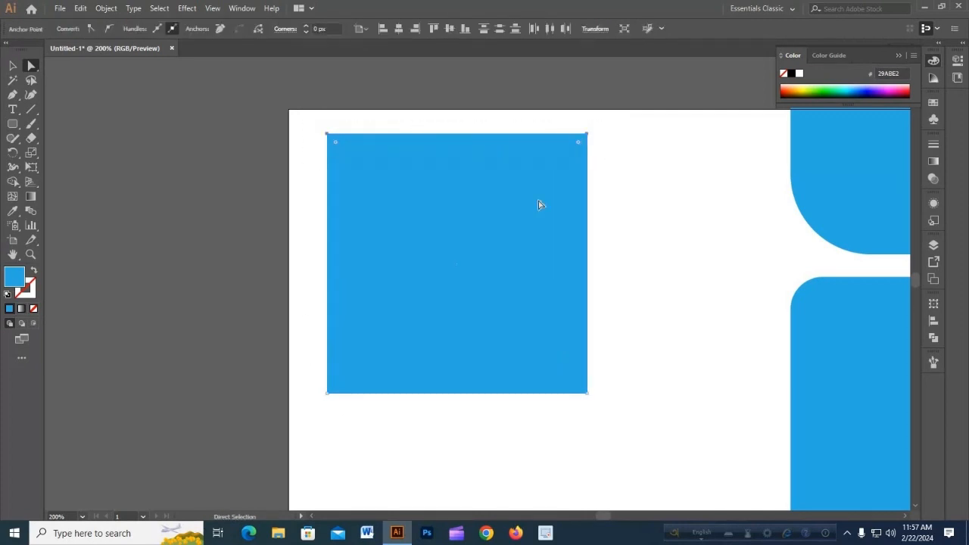
left_click(329, 393, "shift")
left_click_drag(337, 387, 521, 224)
left_click(13, 67)
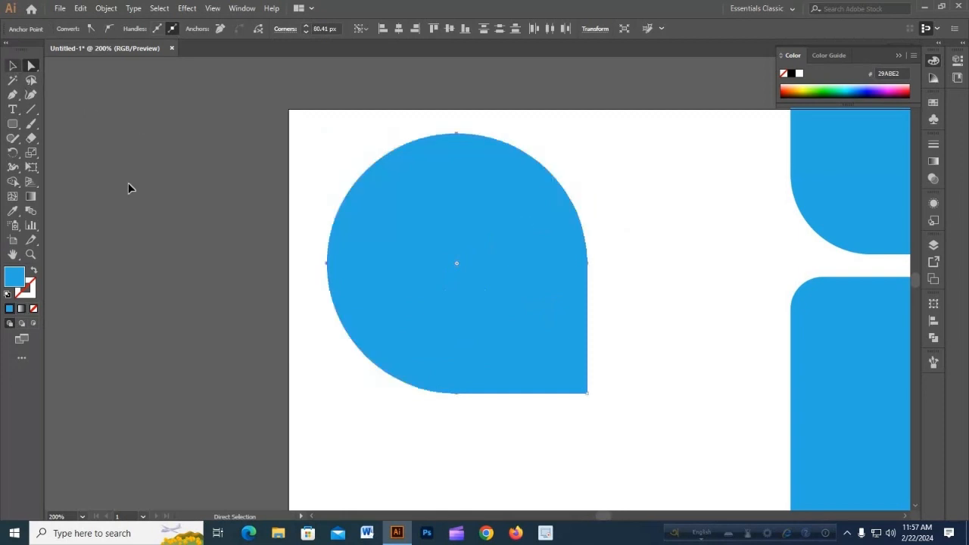
left_click(130, 188)
Step: Select the teardrop and both rounded rectangles and delete them from the artboard
scroll(407, 191, "down", 1)
scroll(374, 192, "down", 1)
scroll(372, 194, "down", 1)
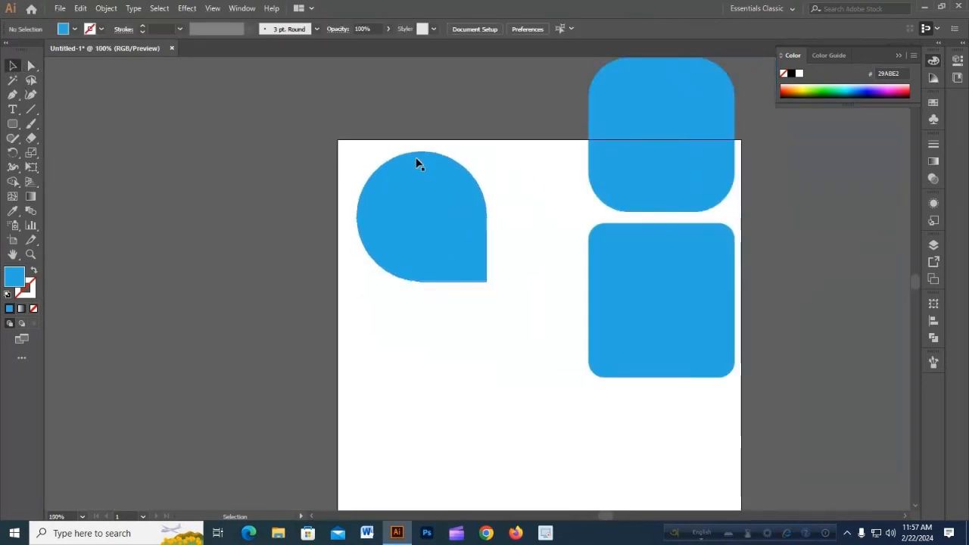
scroll(356, 174, "right", 1)
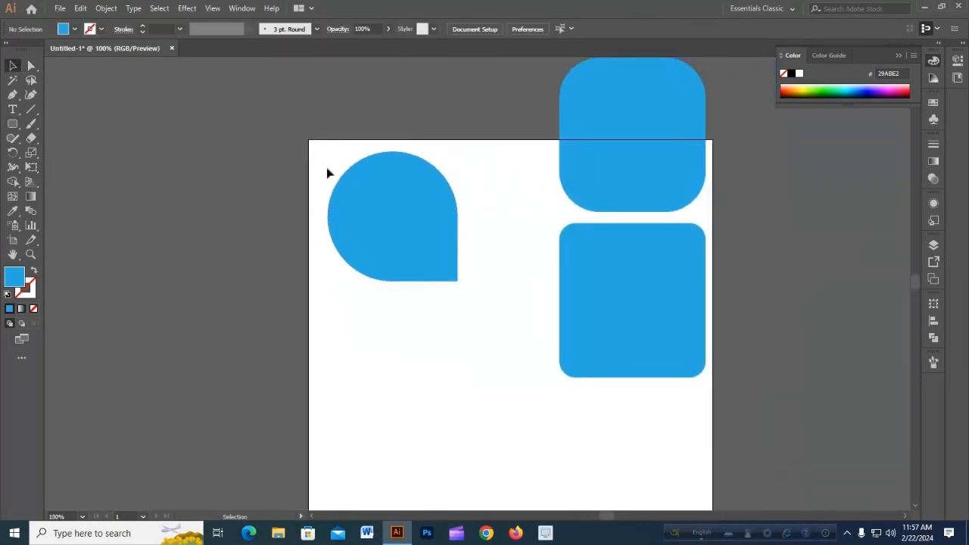
scroll(326, 171, "up", 1)
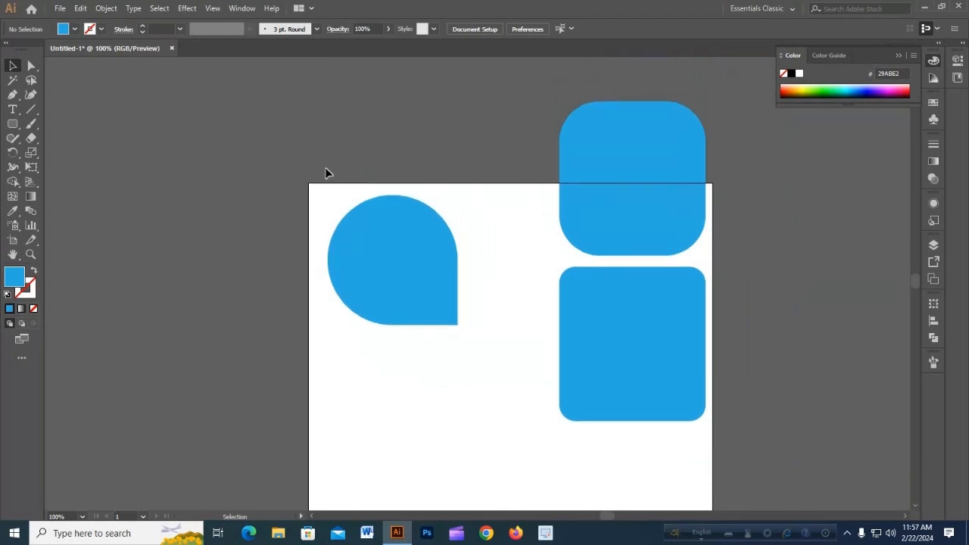
left_click_drag(383, 90, 617, 330)
scroll(617, 325, "down", 1)
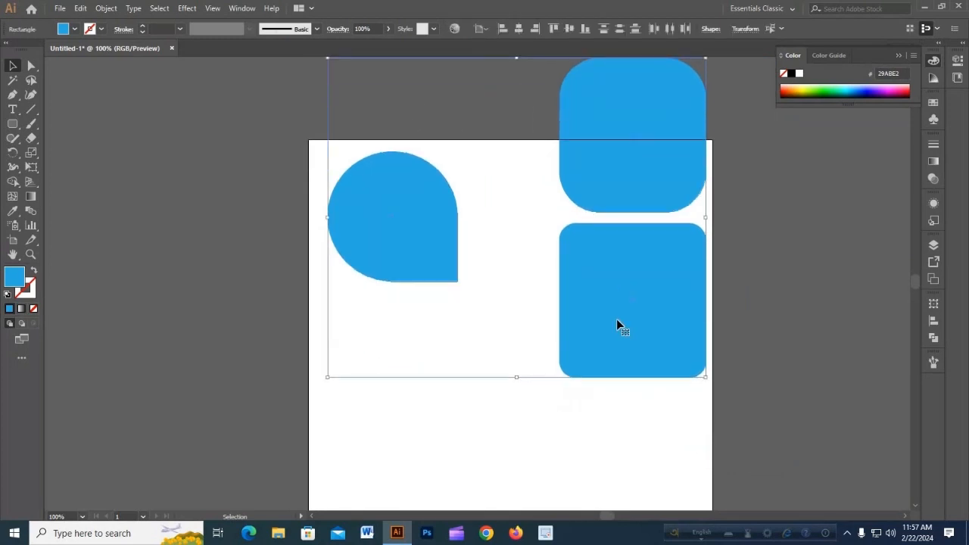
key("Delete")
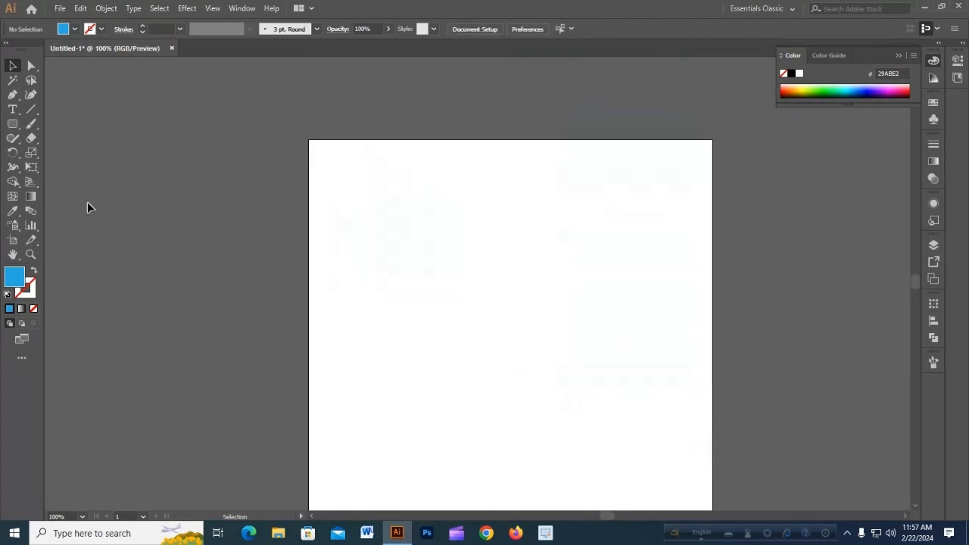
Step: Draw a circle about 259 px in diameter near the middle of the artboard with the Ellipse tool
left_click(12, 123)
left_click(63, 153)
scroll(416, 212, "down", 1)
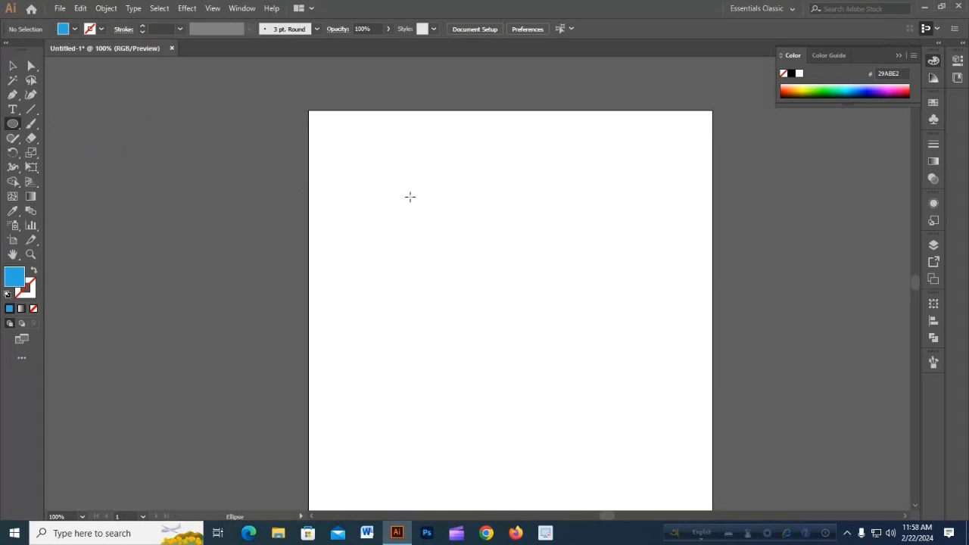
left_click_drag(408, 193, 617, 402)
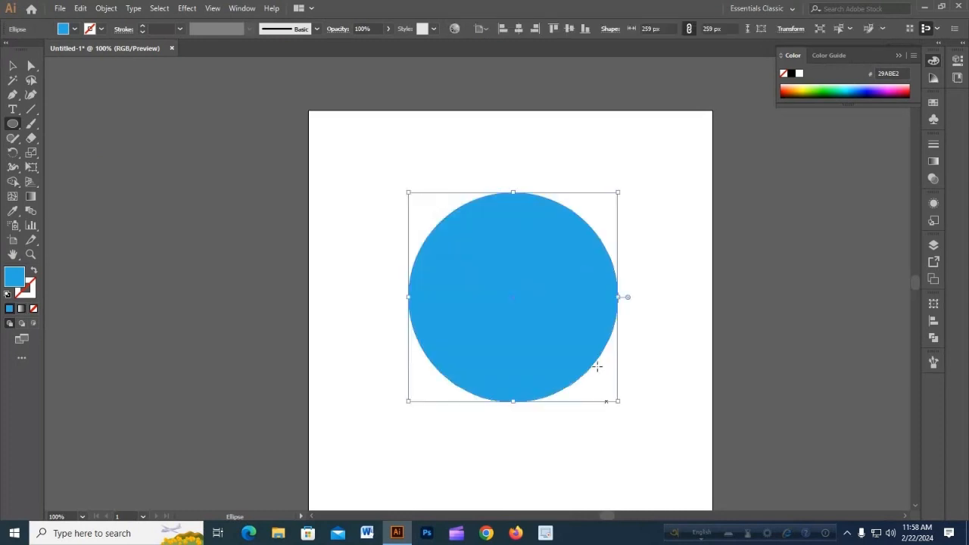
scroll(393, 157, "down", 1)
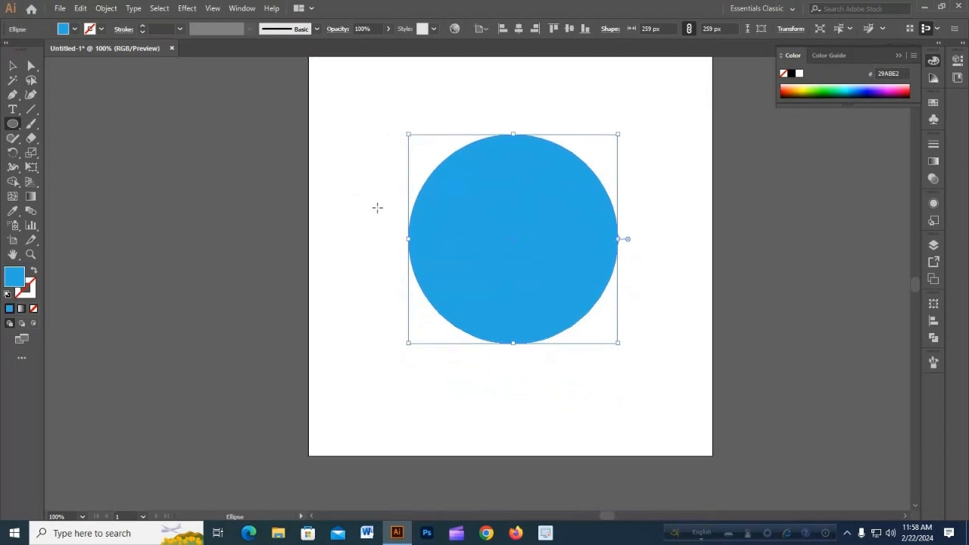
Step: Draw ellipses about 90 × 141, 108 × 89 and 87 × 95 px along the artboard's top, plus a circle about 178 px overlapping the large one
scroll(322, 129, "up", 1)
left_click_drag(330, 110, 402, 224)
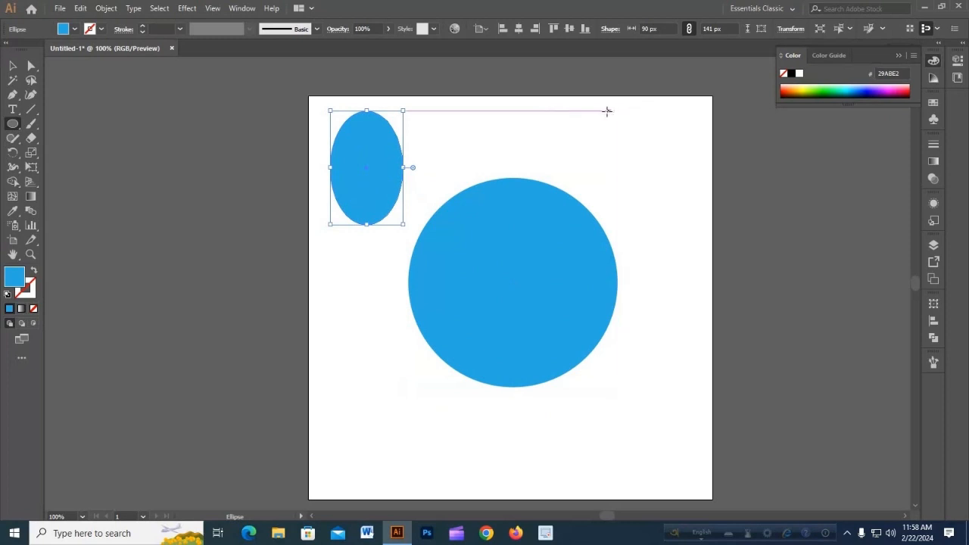
left_click_drag(607, 110, 694, 183)
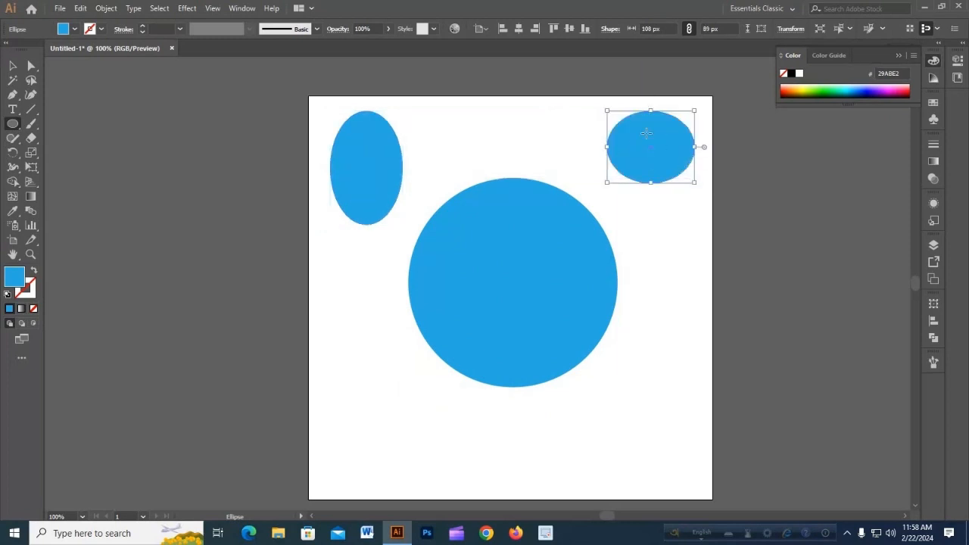
left_click_drag(508, 101, 580, 179)
scroll(376, 253, "down", 1)
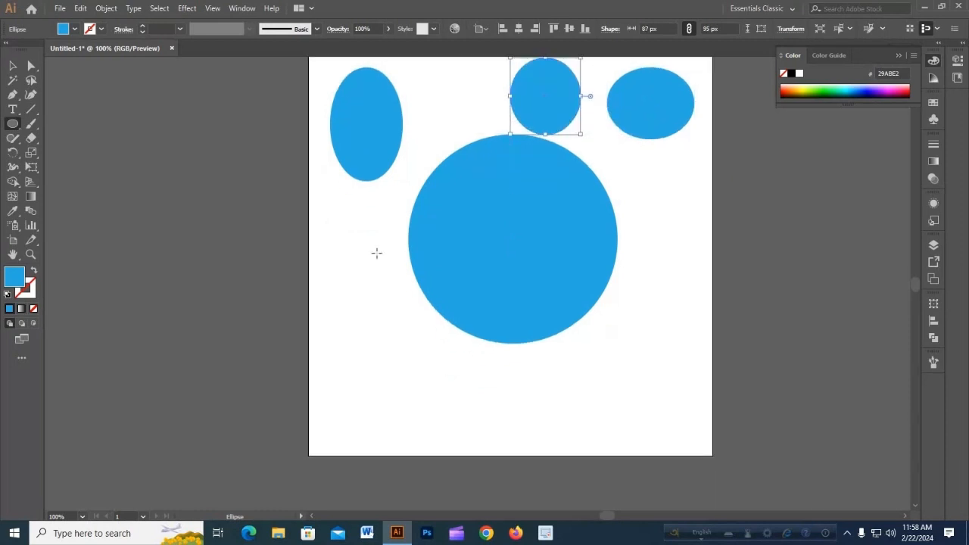
left_click_drag(344, 227, 482, 365)
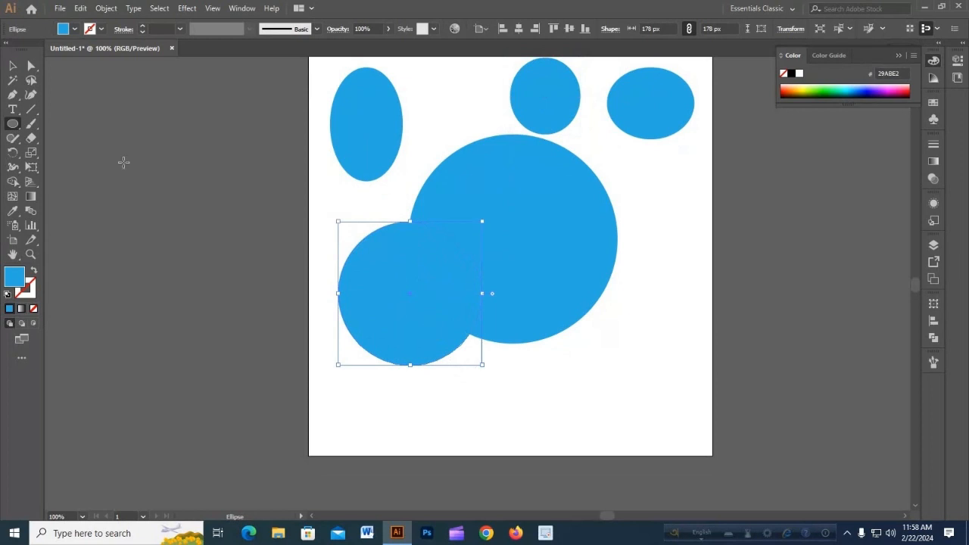
Step: Select all the circles and ellipses and delete them to clear the artboard
left_click(12, 66)
scroll(196, 239, "up", 1)
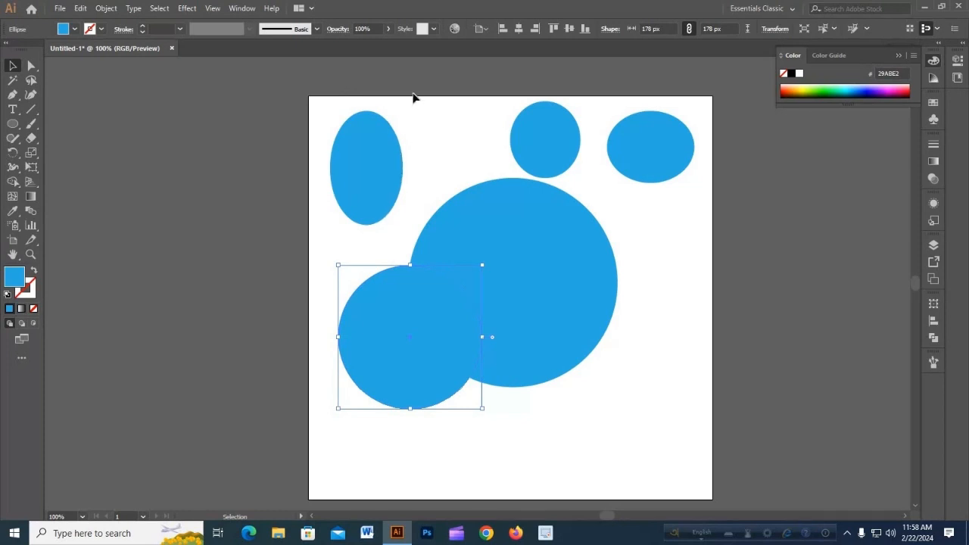
scroll(413, 97, "down", 1)
key("ctrl+a")
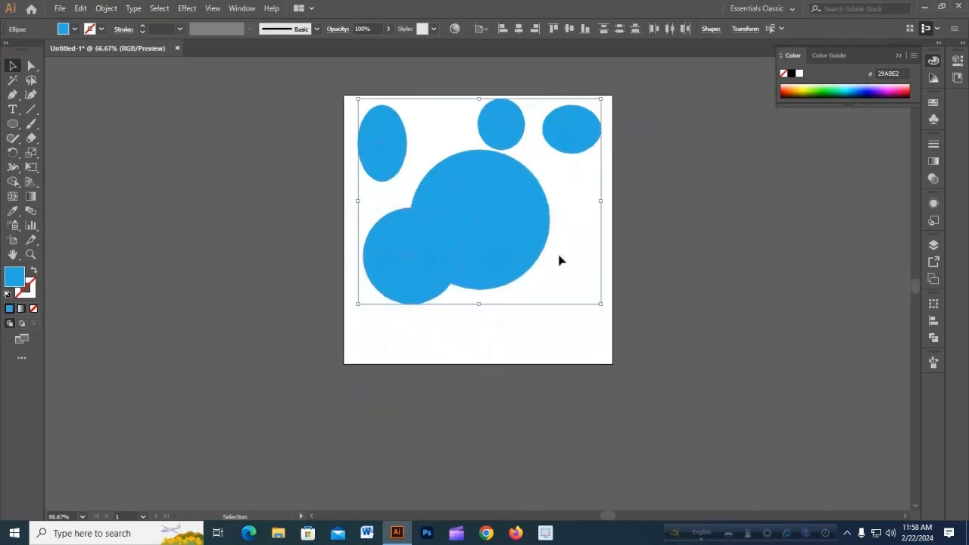
key("Delete")
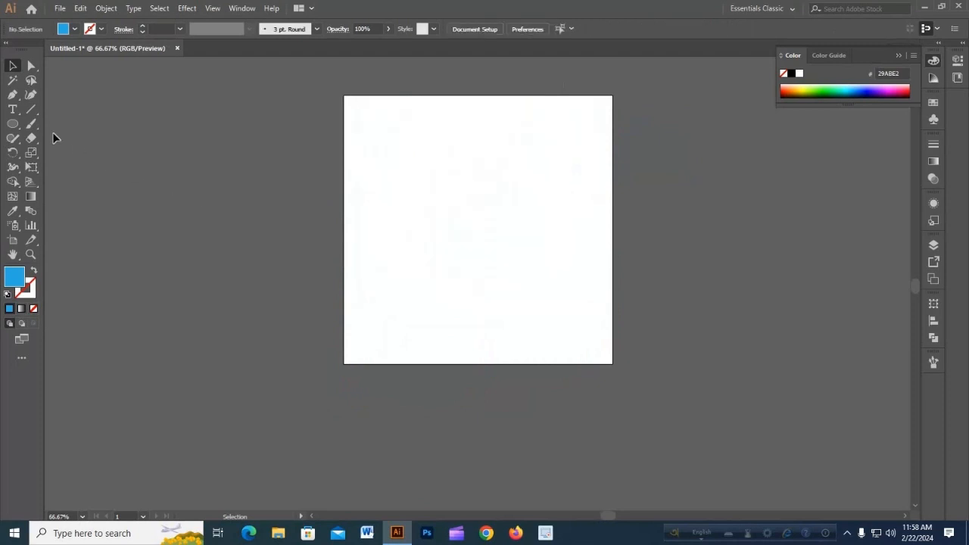
Step: Draw a hexagon in the artboard's upper left with the Polygon tool and move it closer to the centre
left_click_drag(12, 124, 75, 163)
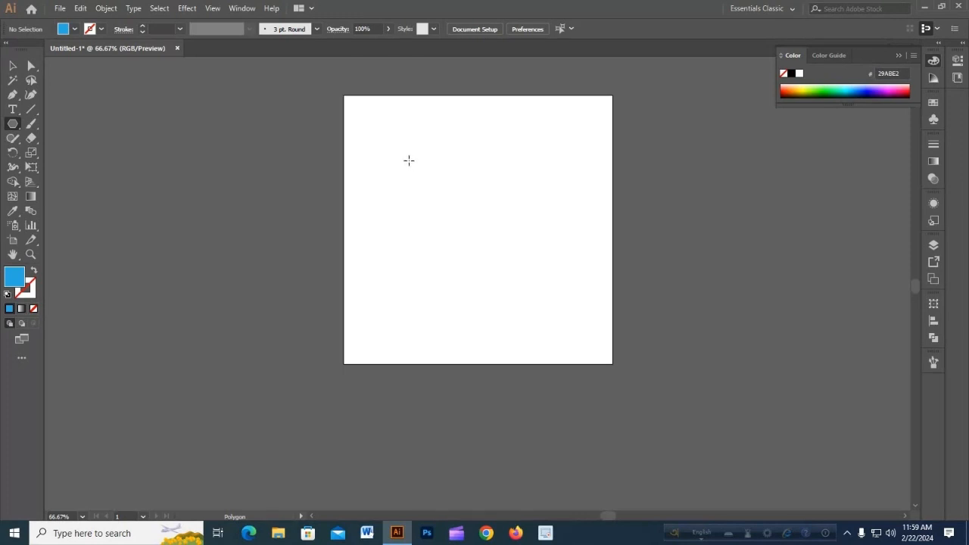
left_click_drag(409, 160, 458, 216)
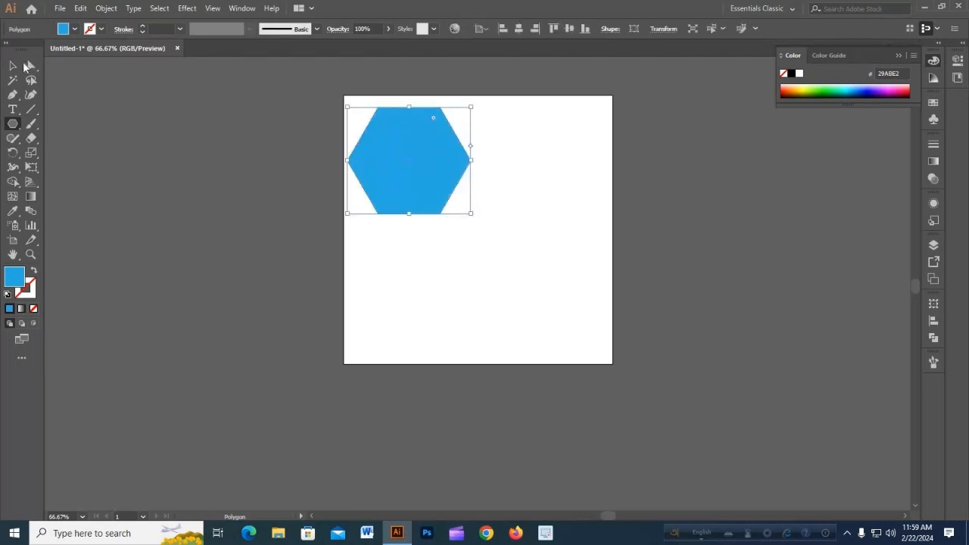
left_click(13, 66)
left_click_drag(387, 152, 434, 181)
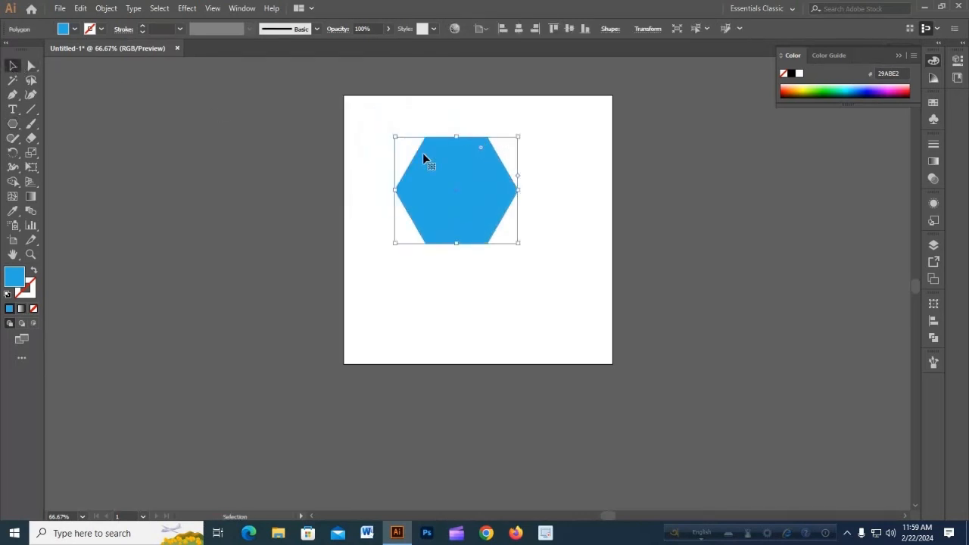
left_click(539, 205)
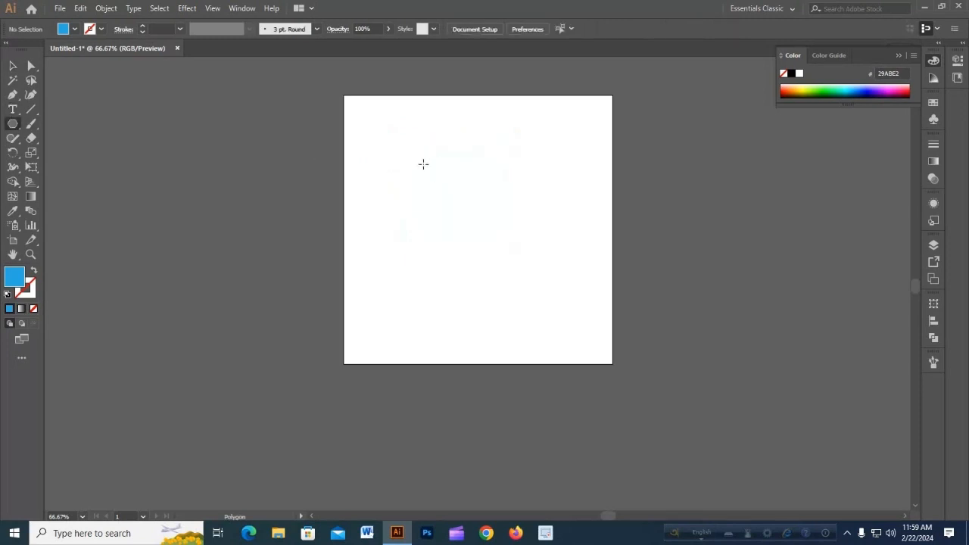
Step: Start drawing a hexagon about 231 × 201 px in the artboard's upper left, raising it to nine sides and reducing it to a triangle
left_click_drag(409, 159, 442, 215)
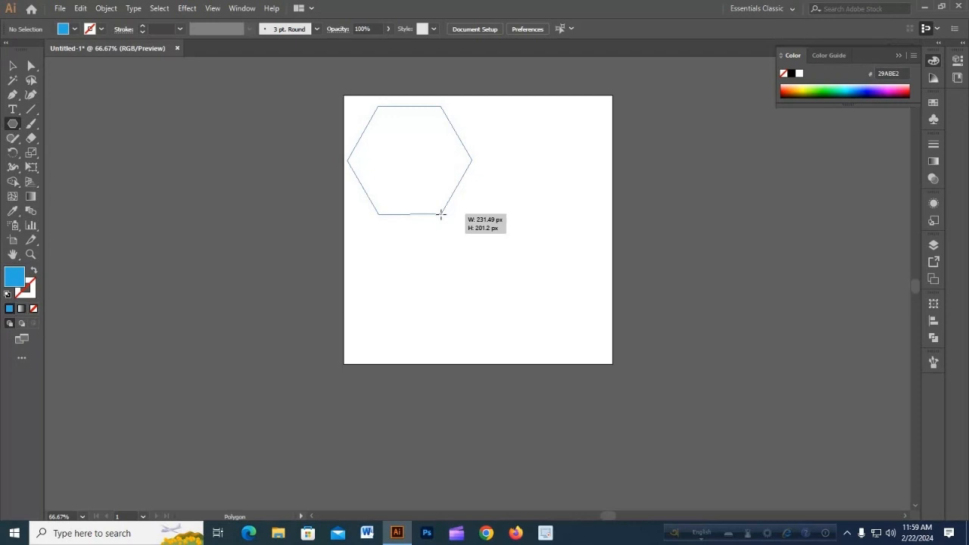
key("Up")
key("Up")
key("Up")
key("Up")
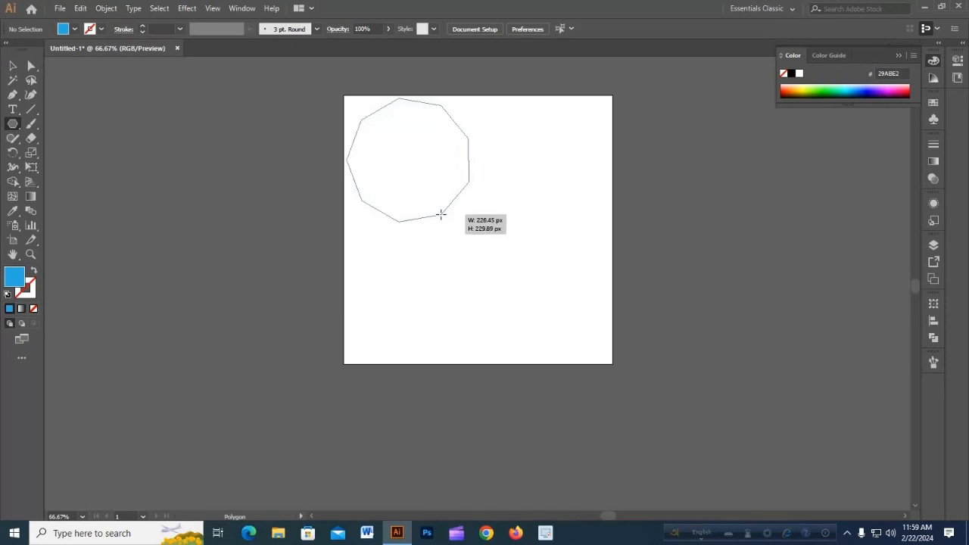
key("Down")
key("Down")
key("Down")
key("Down")
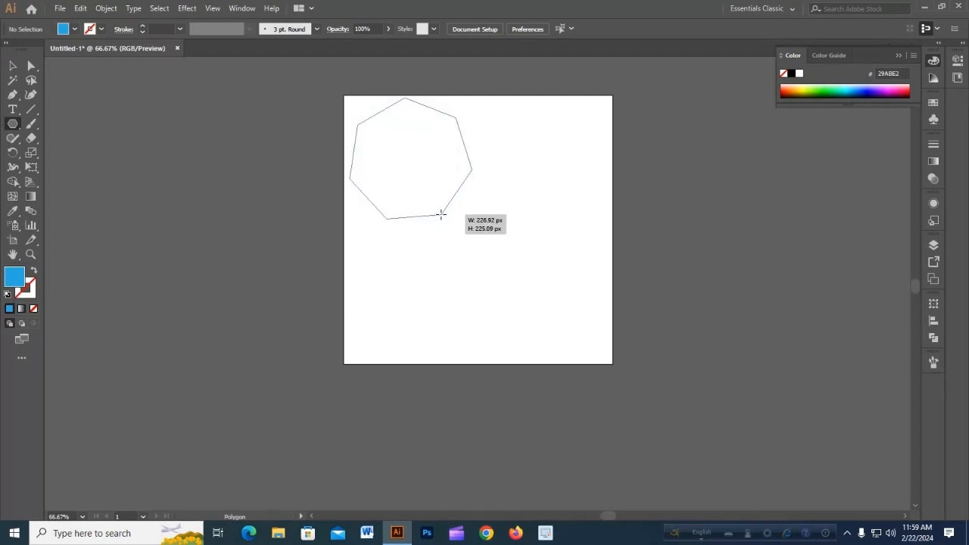
key("Down")
key("Down")
key("Down")
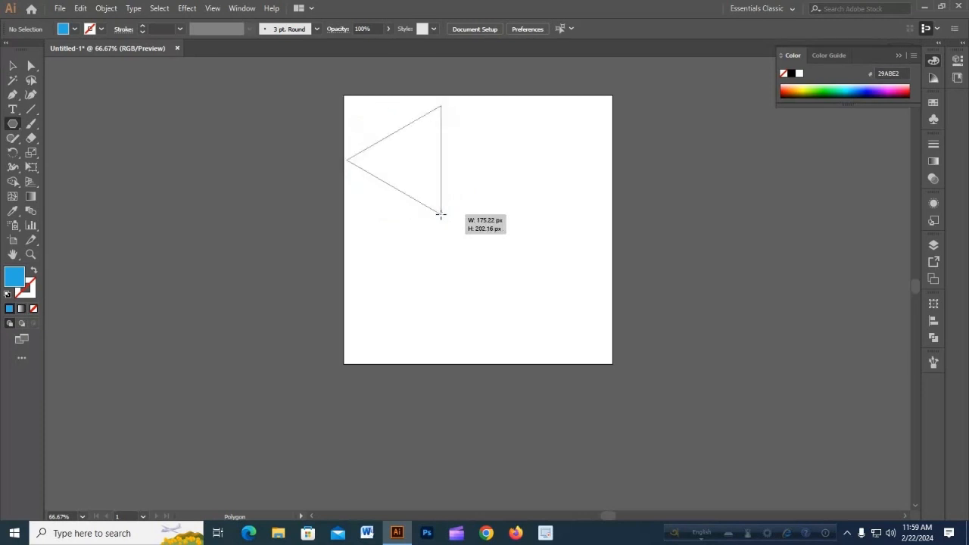
Step: Increase the triangle's side count to five and finish it as an upright pentagon in the artboard's upper left
key("Up")
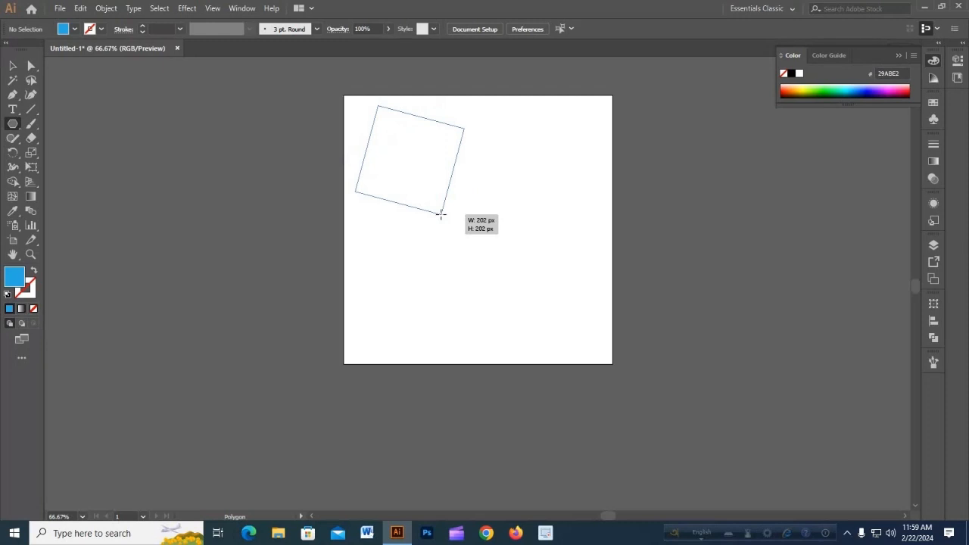
key("Up")
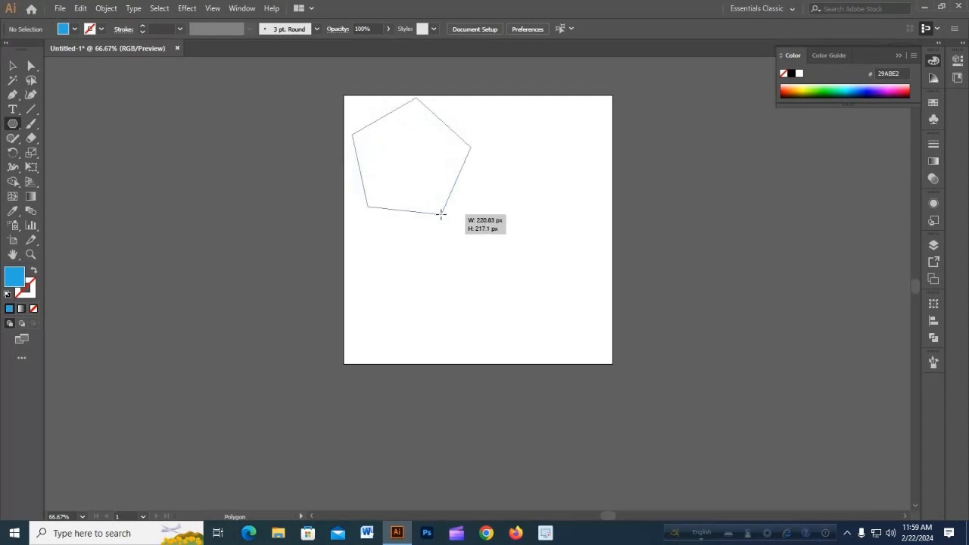
left_click_drag(441, 215, 463, 208)
left_click(12, 66)
left_click(410, 248)
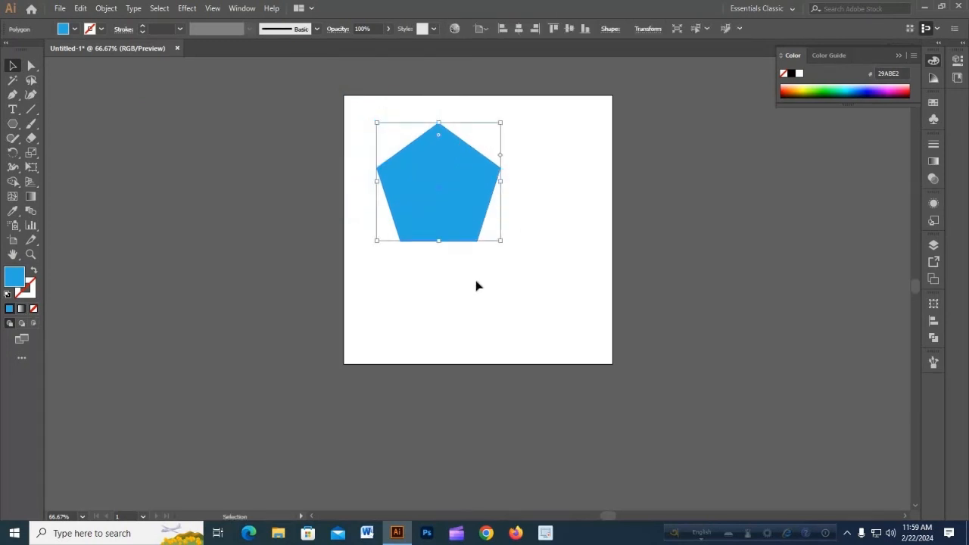
Step: Draw a polygon about 220 px wide overlapping the pentagon's lower edge, raising its side count to eight
left_click(14, 124)
left_click_drag(440, 269, 477, 316)
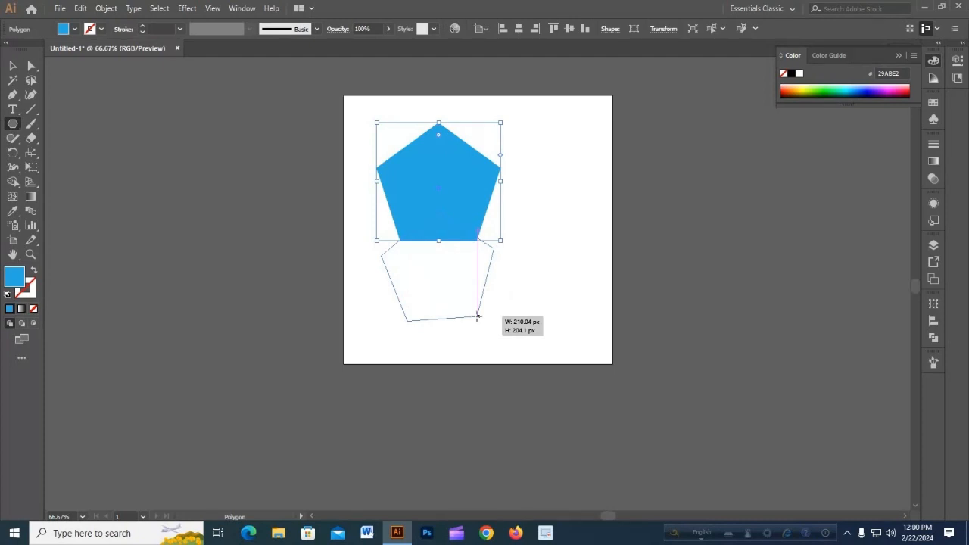
key("Up")
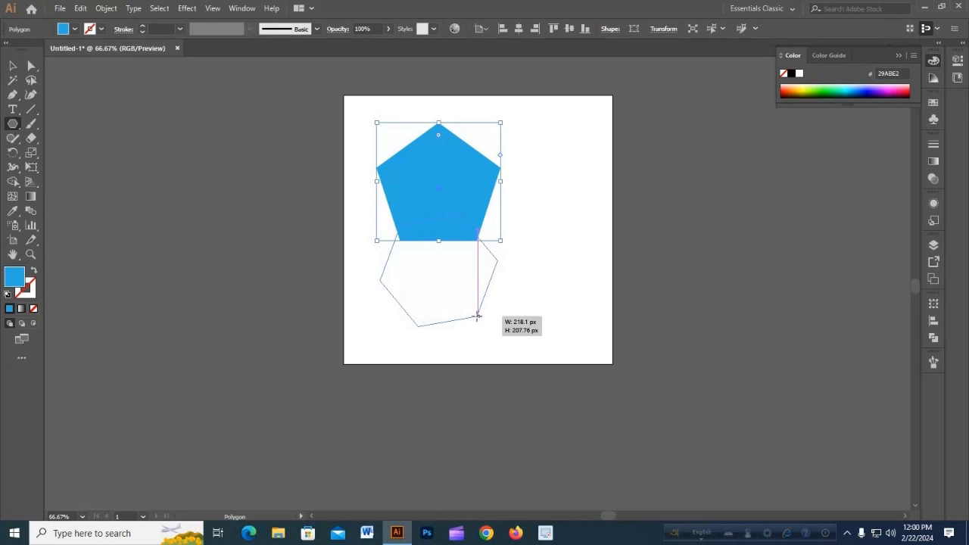
key("Up")
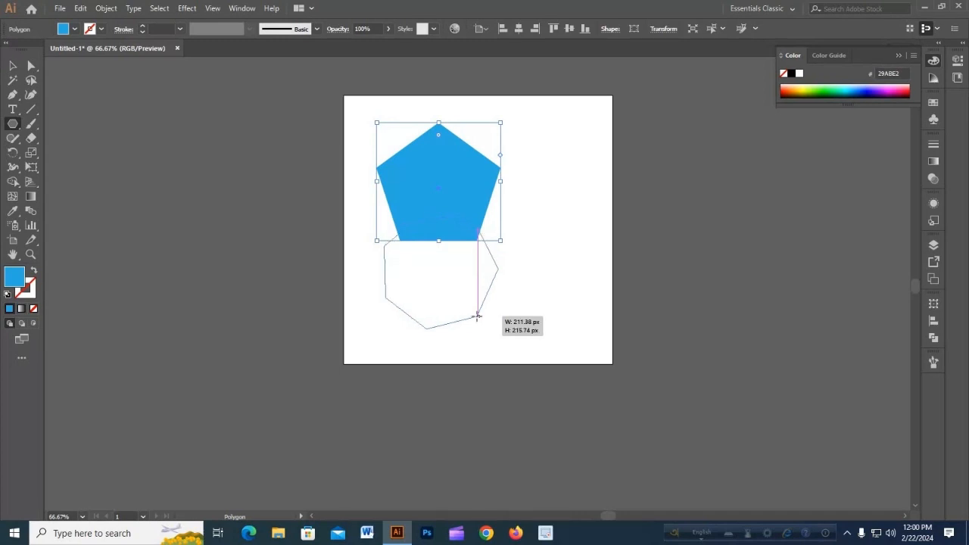
key("Up")
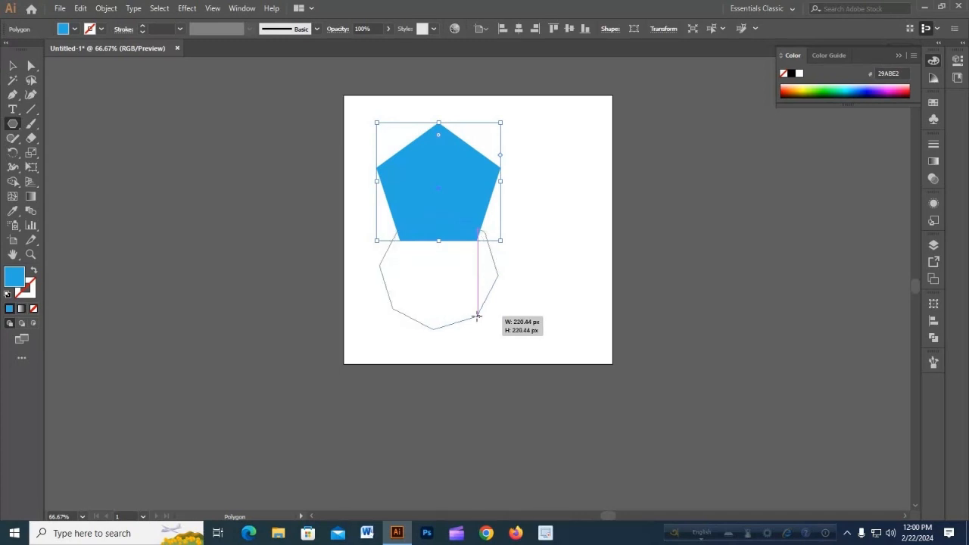
left_click_drag(477, 316, 479, 319)
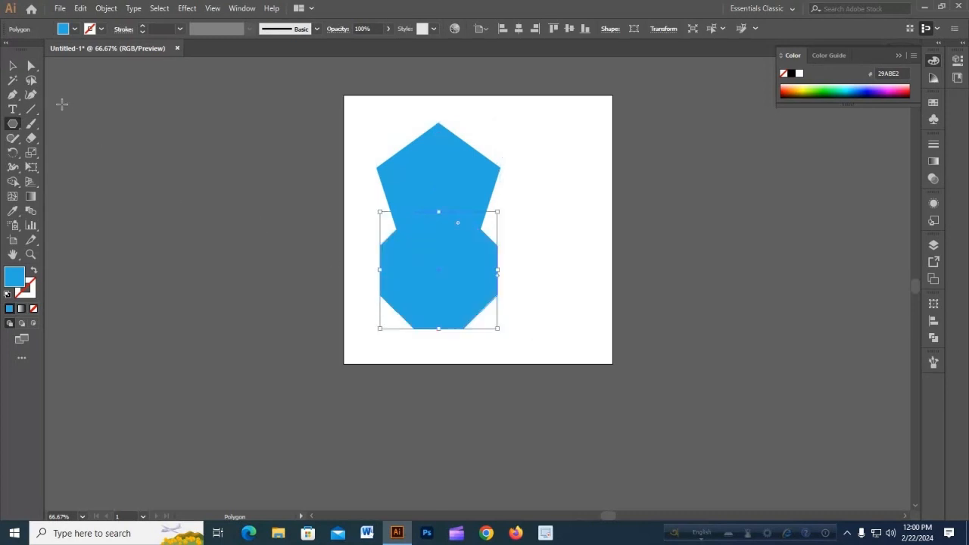
Step: Arrange the octagon to the right of the pentagon so that both shapes lie side by side within the artboard
left_click(14, 67)
left_click_drag(448, 272, 570, 228)
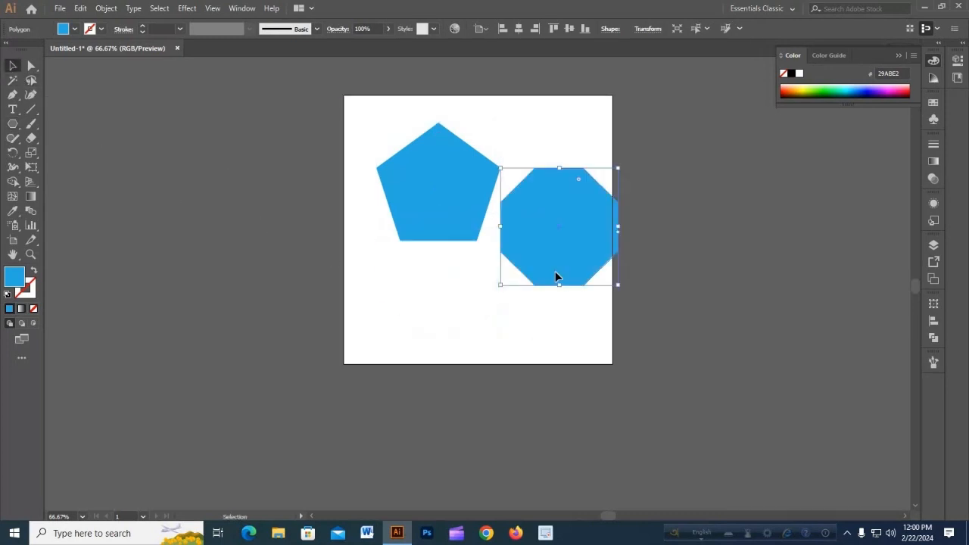
scroll(556, 277, "right", 2)
left_click(497, 318)
scroll(497, 316, "down", 2)
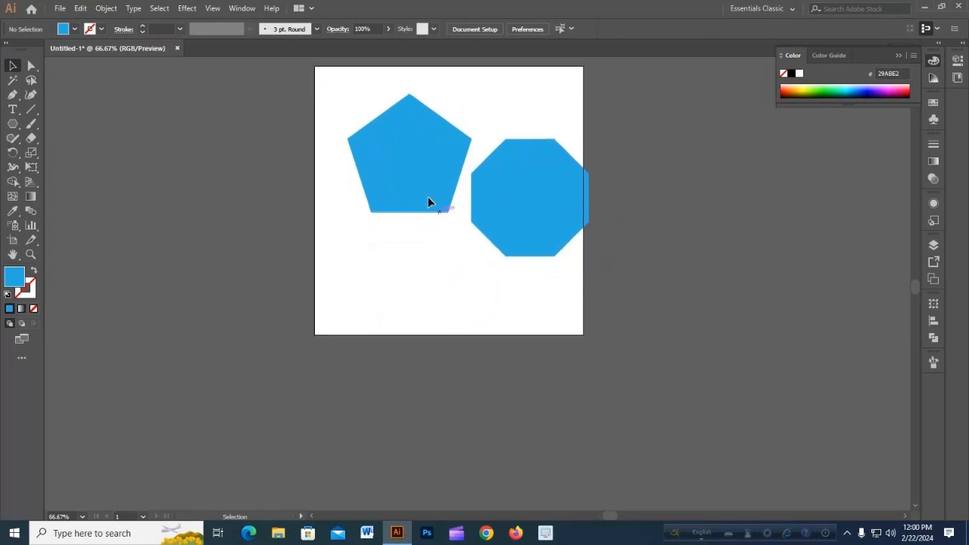
left_click_drag(428, 202, 454, 313)
left_click_drag(577, 198, 560, 185)
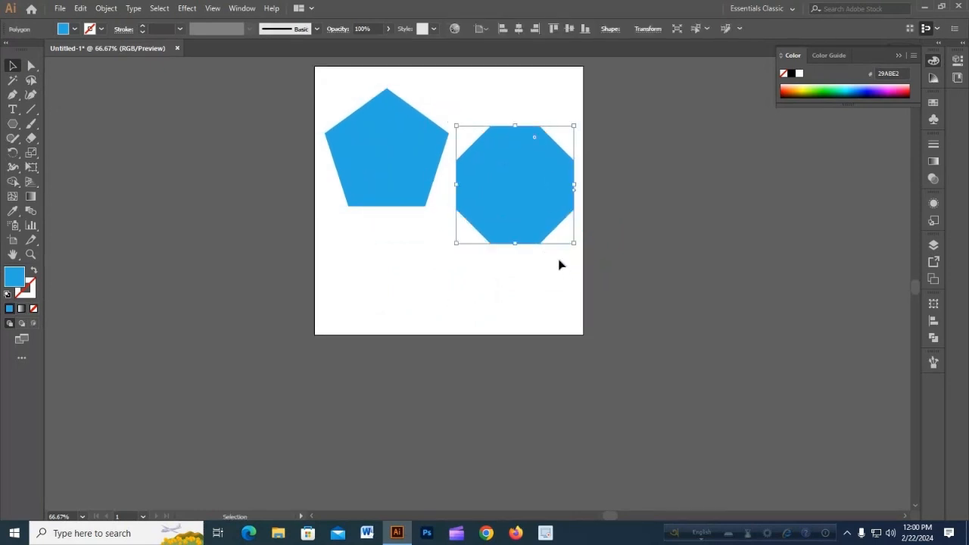
Step: Try rotating the octagon by 45° and undo the rotation
scroll(558, 264, "up", 2)
left_click_drag(598, 249, 598, 213)
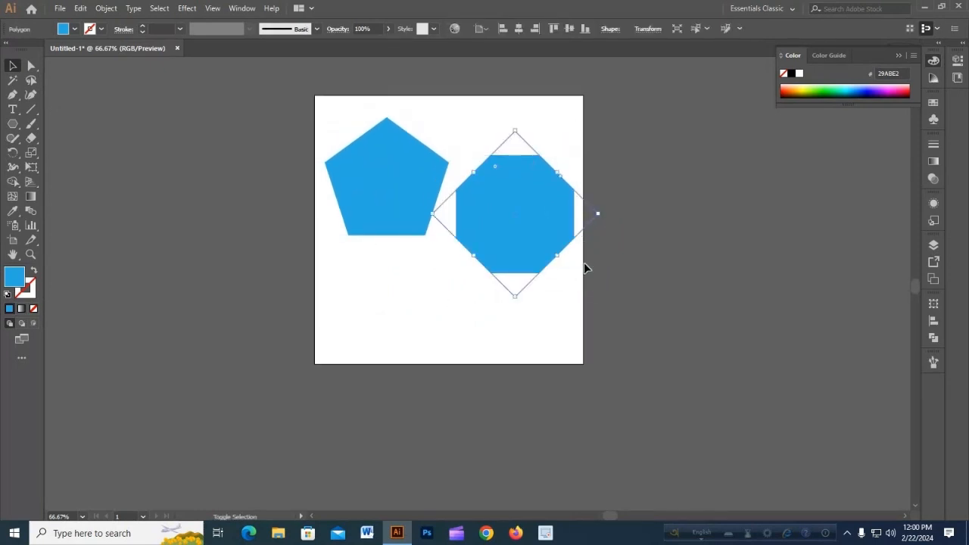
key("ctrl+z")
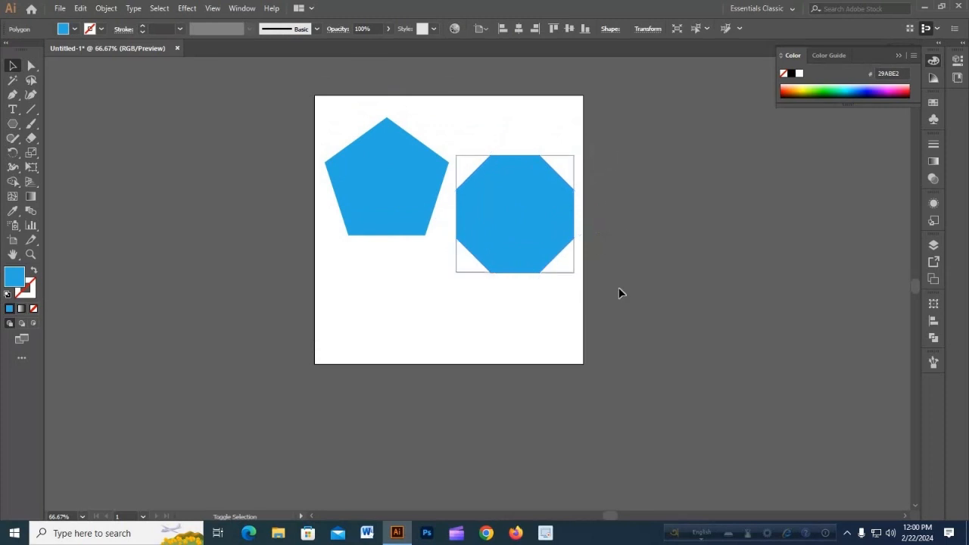
left_click(619, 287)
Step: Round all the pentagon's corners together using its live corner control
left_click(374, 158)
scroll(377, 156, "up", 1)
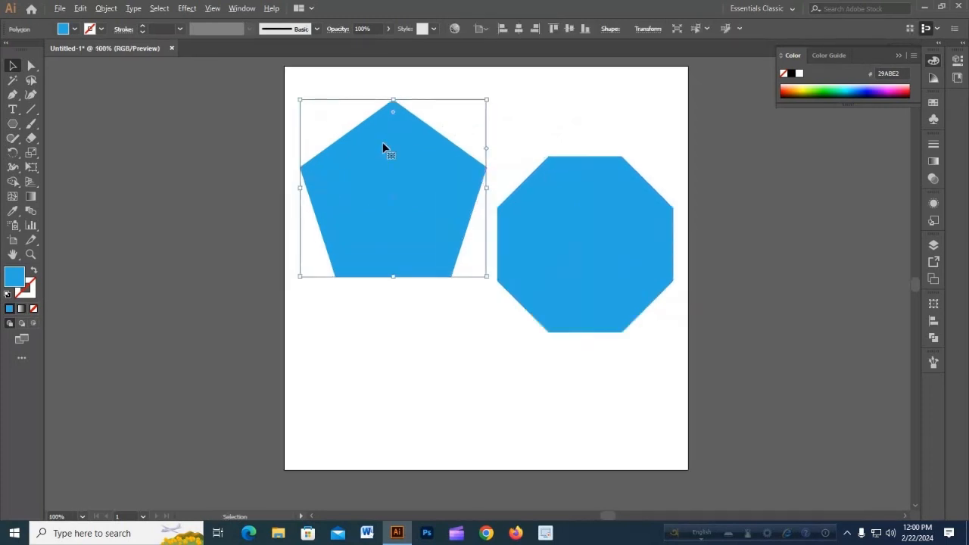
left_click_drag(392, 130, 437, 121)
left_click(437, 117)
scroll(437, 118, "down", 1)
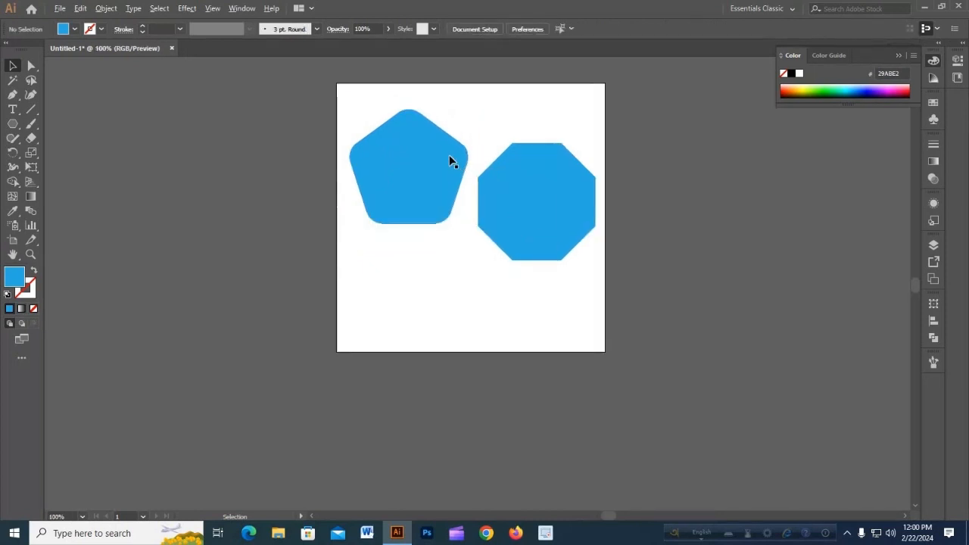
Step: Select the rounded pentagon and the octagon and delete them to clear the artboard
scroll(451, 159, "up", 1)
key("ctrl+a")
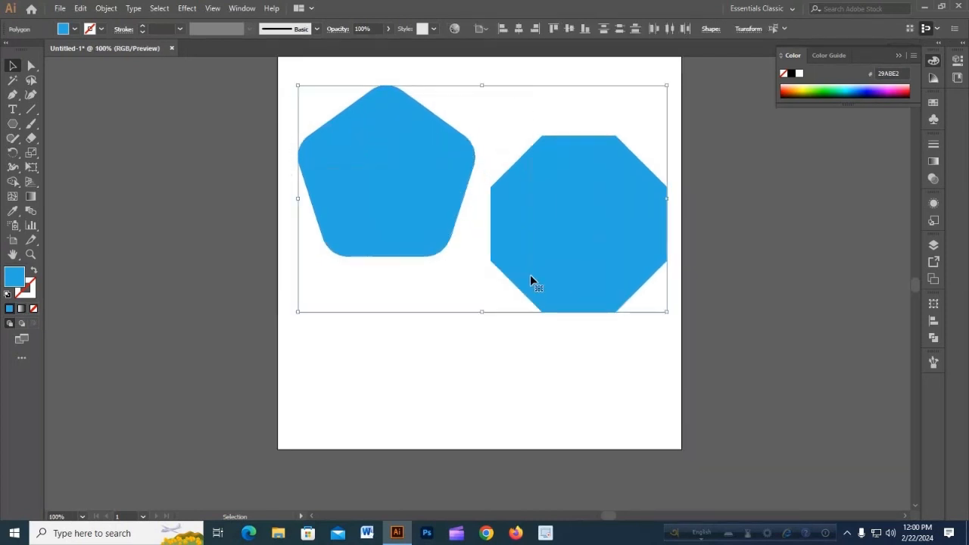
key("Delete")
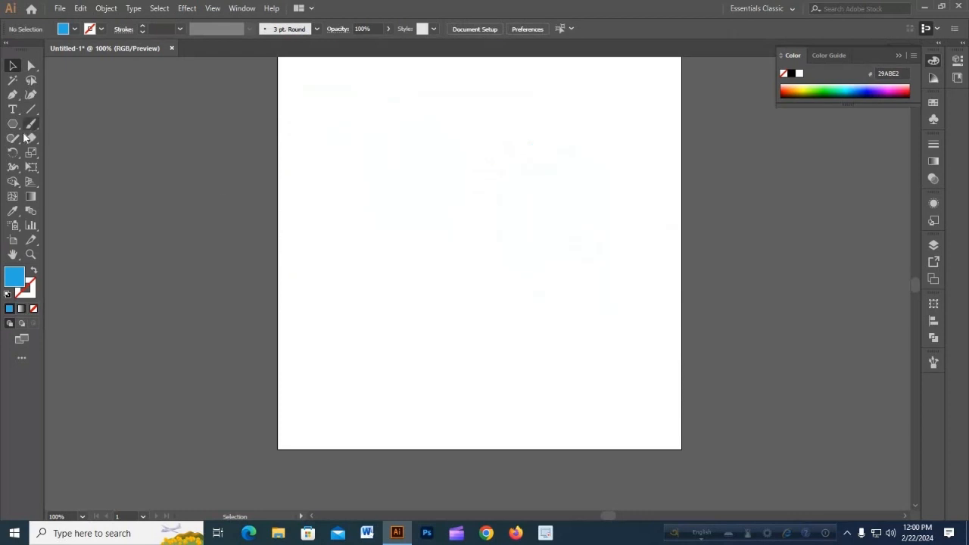
Step: Draw a large upright five-pointed star in the artboard's upper left with the Star tool
left_click(13, 125)
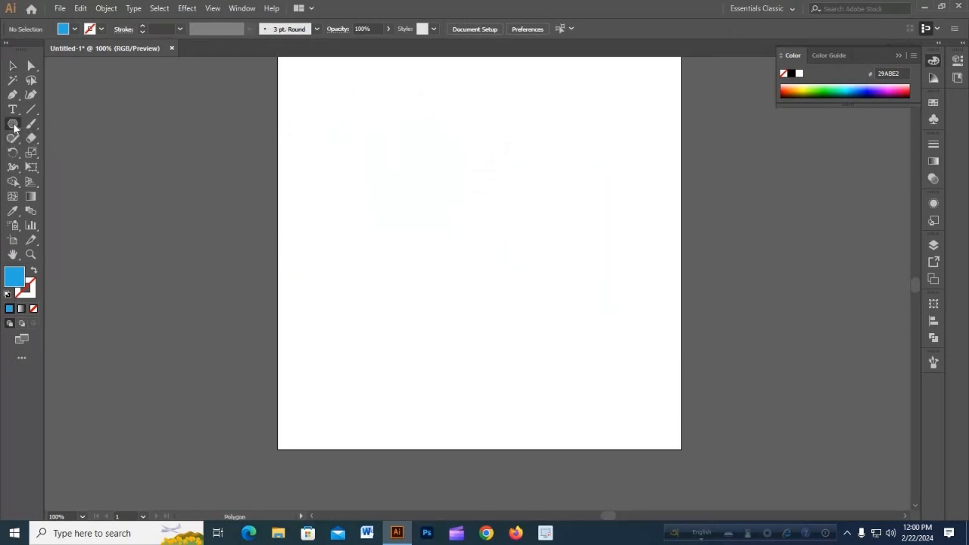
left_click(104, 181)
left_click_drag(393, 162, 445, 255)
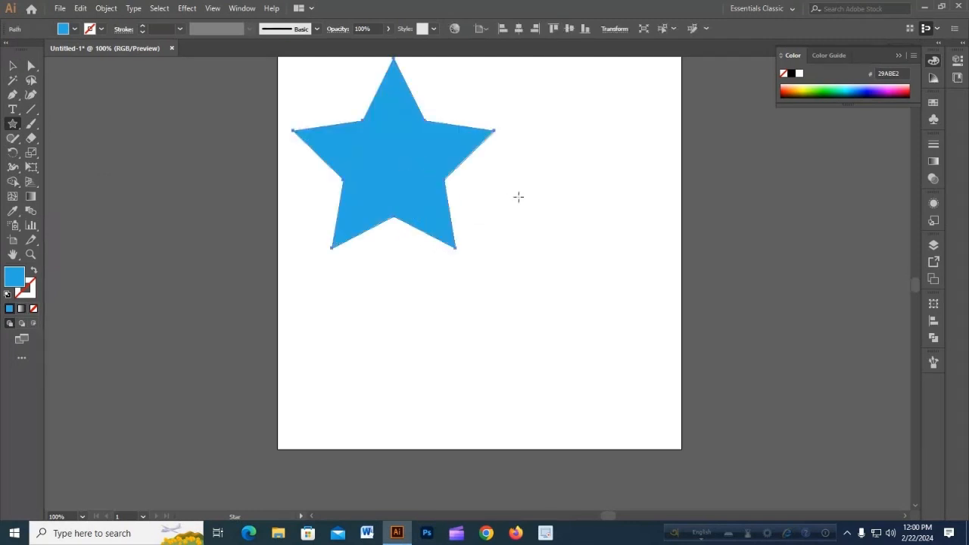
Step: Draw a second star about 163 × 158 px to the right of the large one, raising its point count to twelve
left_click_drag(510, 196, 558, 262)
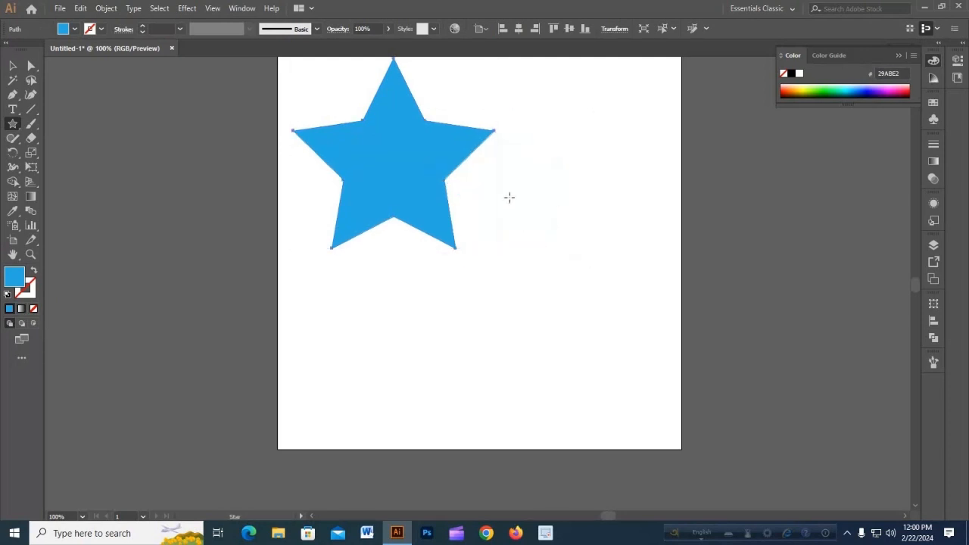
scroll(509, 197, "down", 1)
scroll(510, 198, "right", 3)
scroll(491, 211, "up", 2)
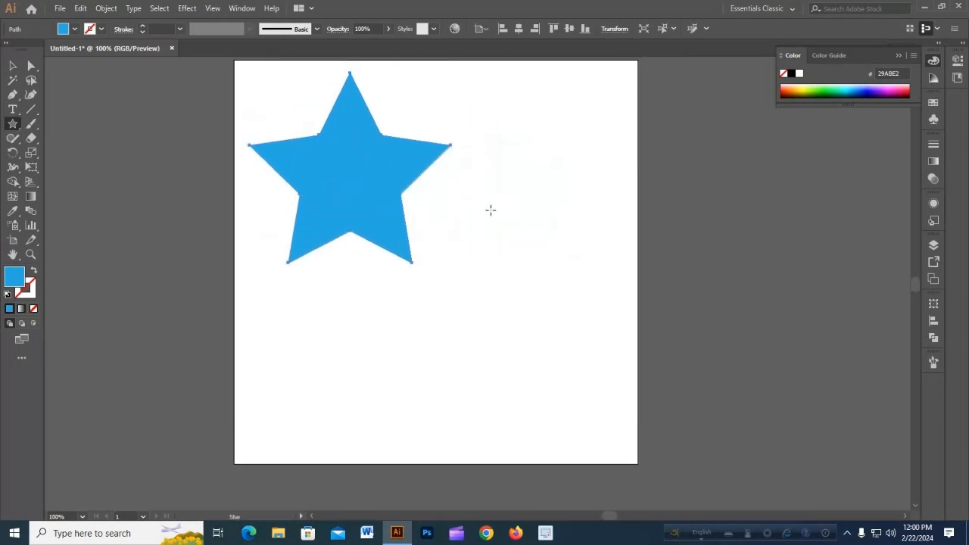
left_click_drag(480, 210, 508, 256)
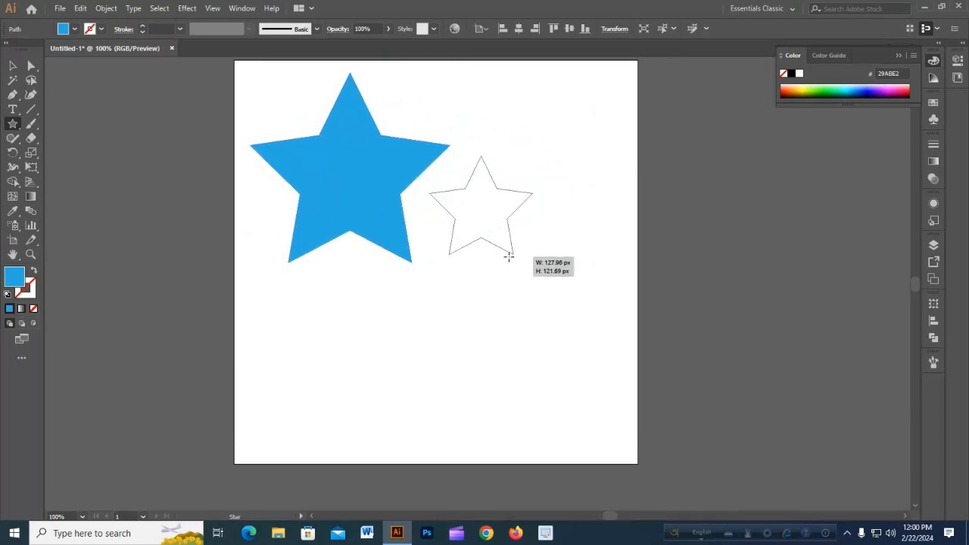
left_click_drag(510, 261, 519, 268)
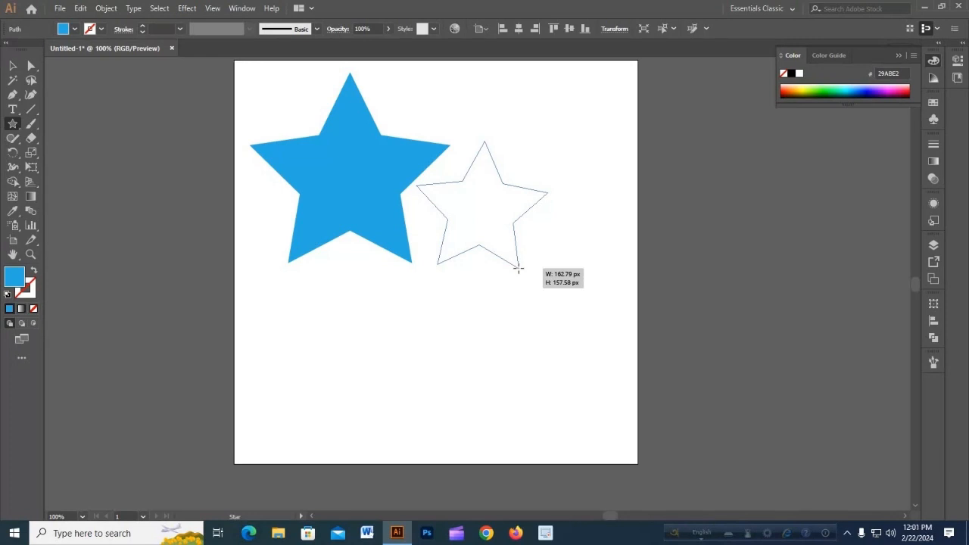
key("Up")
key("Up")
key("Up")
key("Up")
left_click_drag(518, 269, 518, 269)
key("Up")
key("Up")
key("Up")
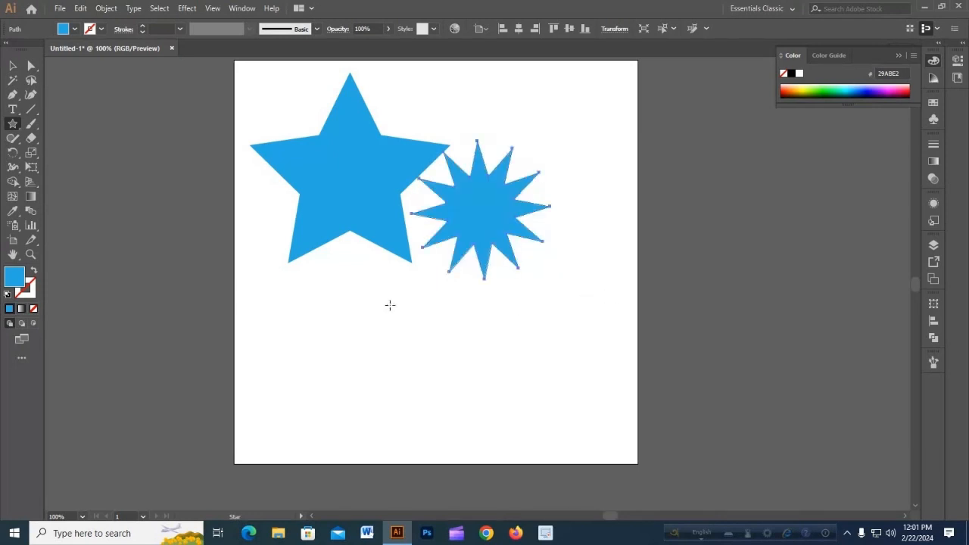
Step: Draw a shape below the two stars with the Star tool, reducing its points until it forms an upright triangle, and deselect it
left_click_drag(386, 305, 412, 376)
key("Down")
key("Down")
key("Down")
key("Down")
key("Down")
key("Down")
key("Down")
key("Down")
key("Down")
left_click(11, 67)
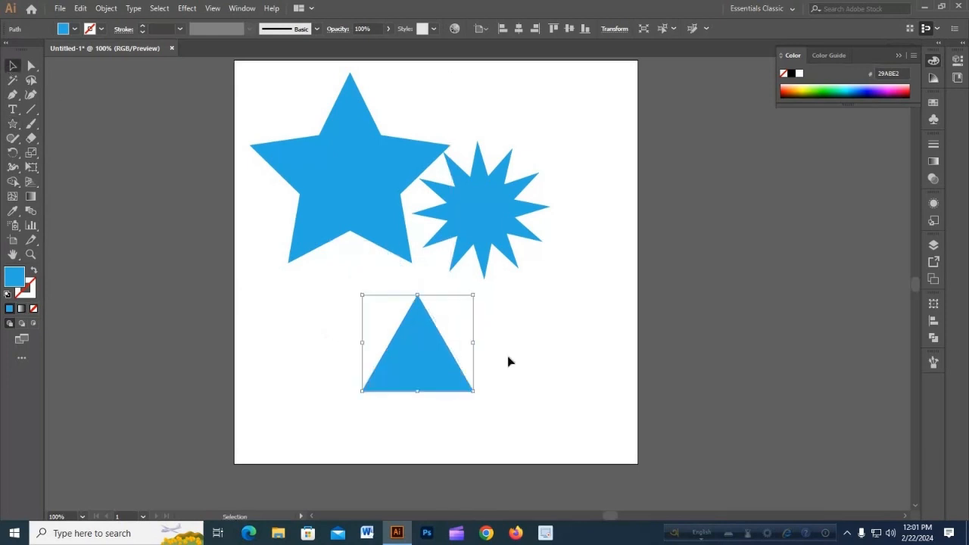
left_click(507, 361)
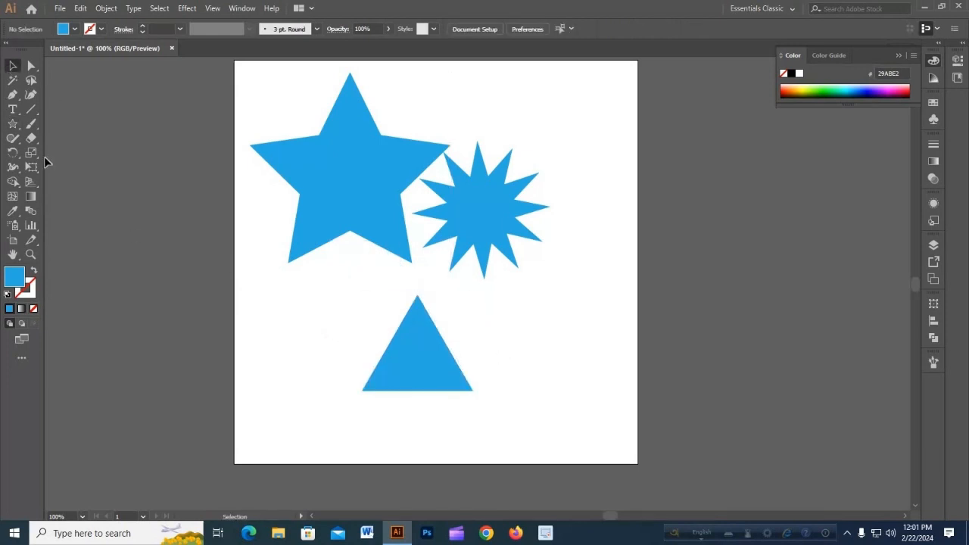
Step: Draw a small upright triangle in the artboard's upper right corner with the Star tool and deselect it
left_click(12, 126)
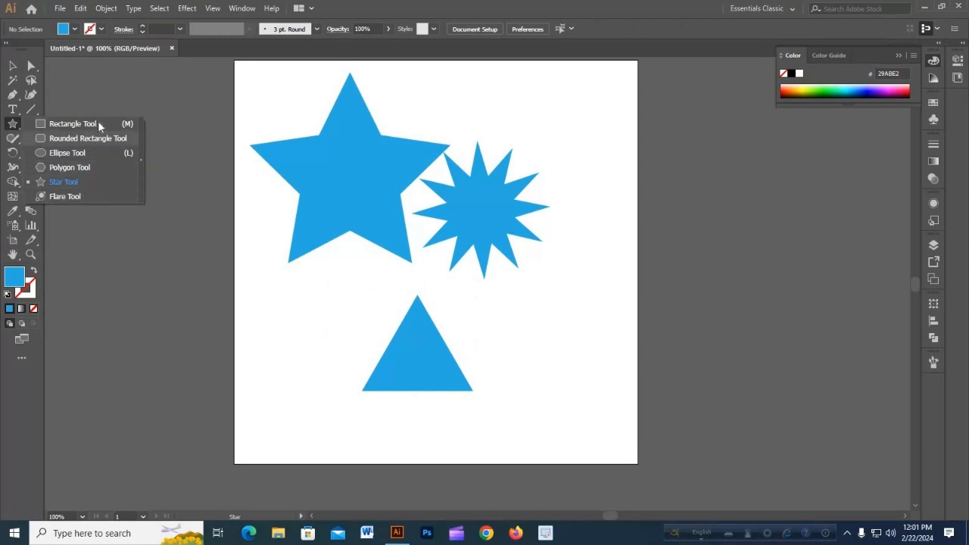
left_click(99, 182)
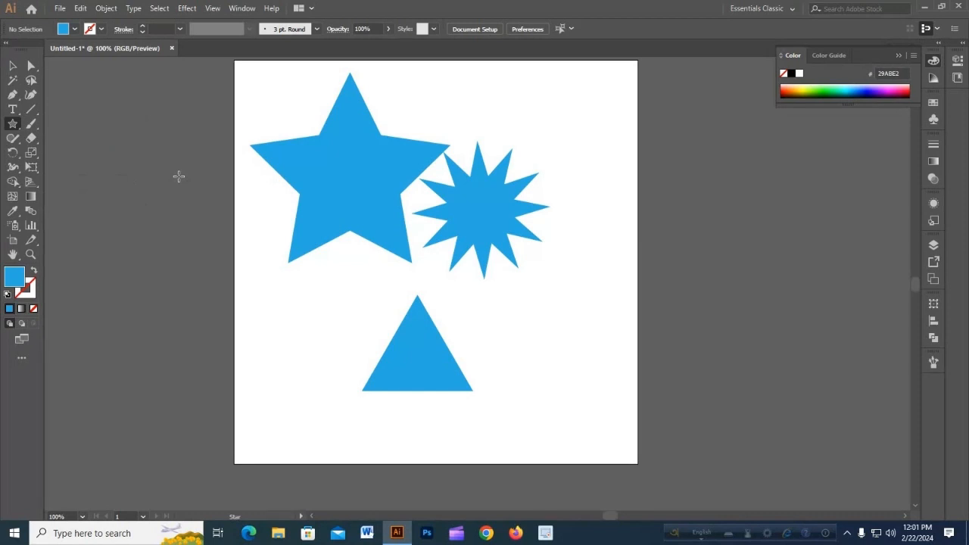
scroll(474, 244, "up", 1)
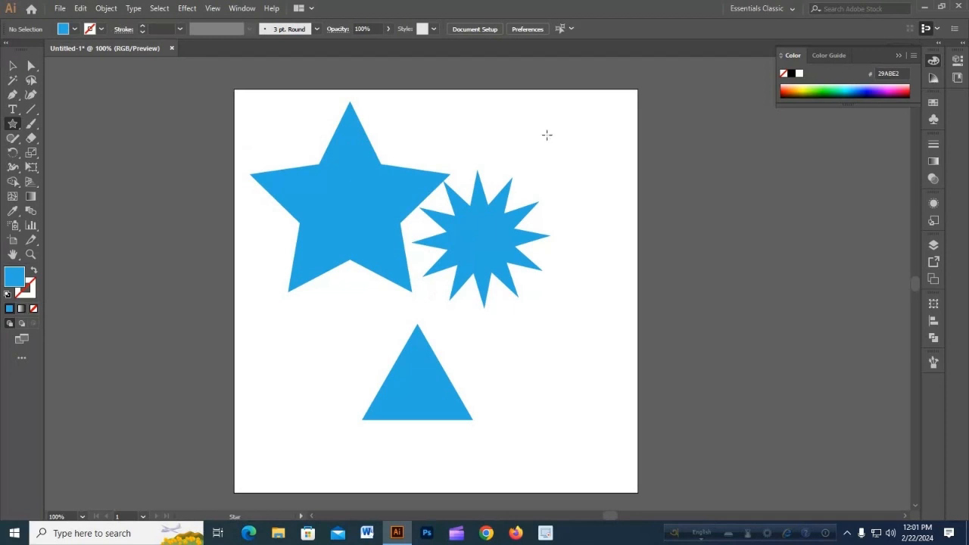
left_click_drag(538, 113, 548, 160)
left_click(13, 66)
left_click(446, 119)
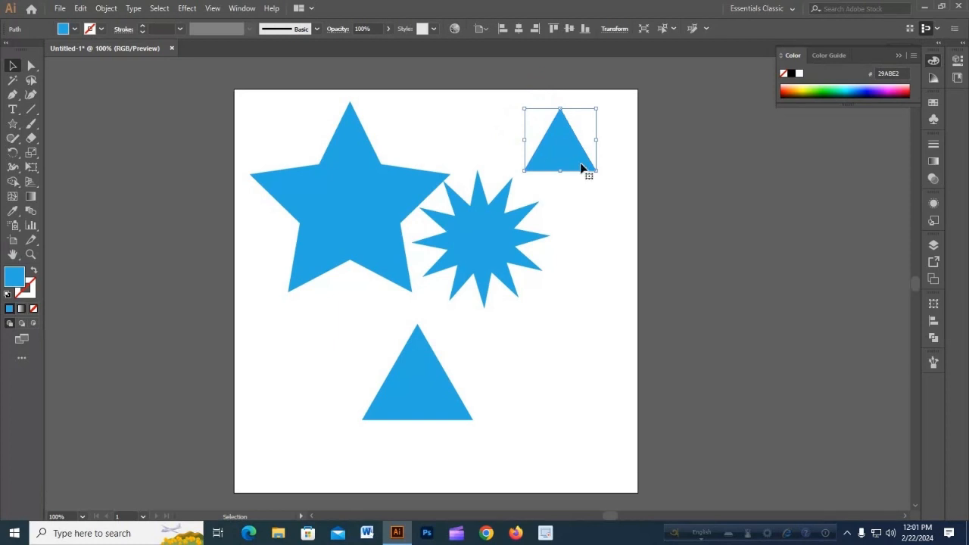
left_click(568, 231)
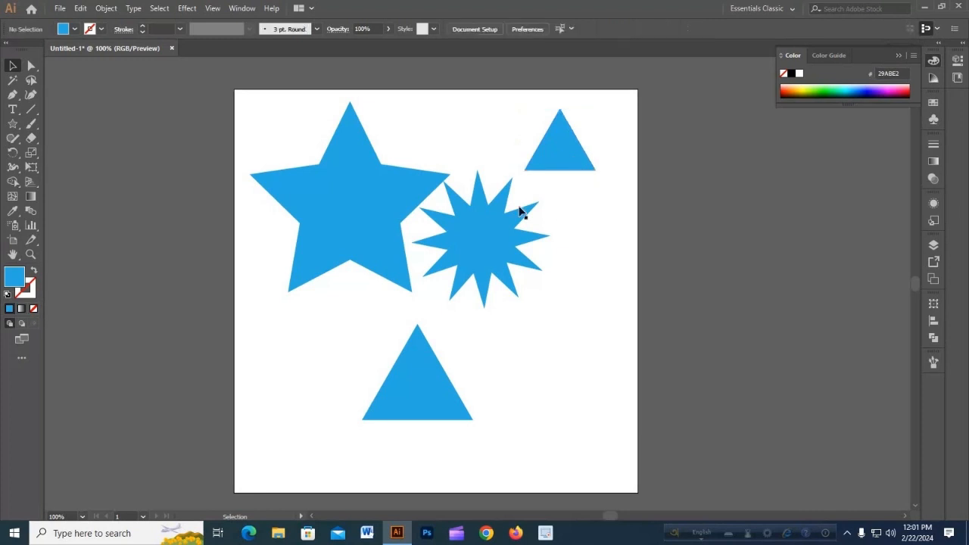
Step: Round all three corners of the small upper-right triangle slightly with its live corner widgets and deselect it
scroll(521, 210, "down", 1)
scroll(453, 214, "up", 1)
left_click(597, 171)
scroll(504, 243, "down", 1)
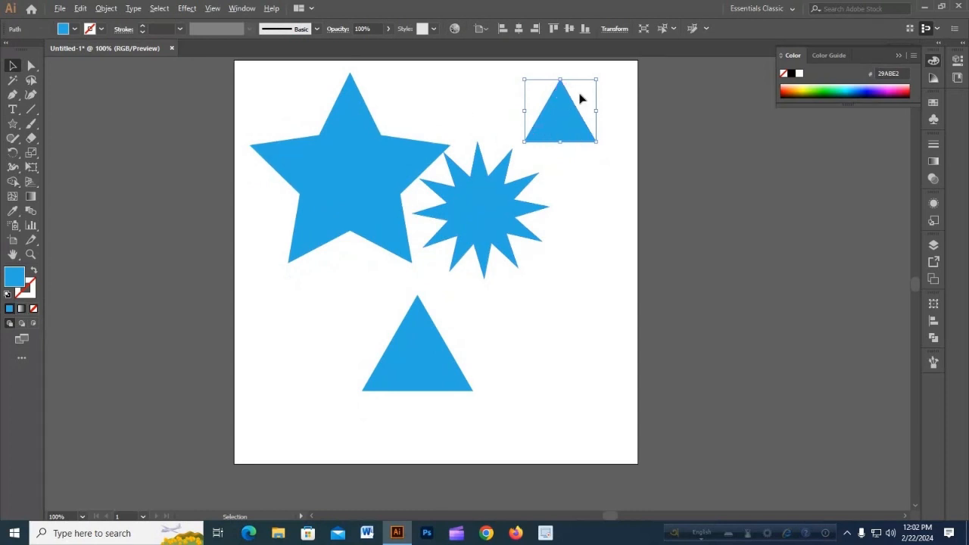
scroll(580, 96, "up", 1, "alt")
scroll(564, 116, "up", 1)
left_click(32, 66)
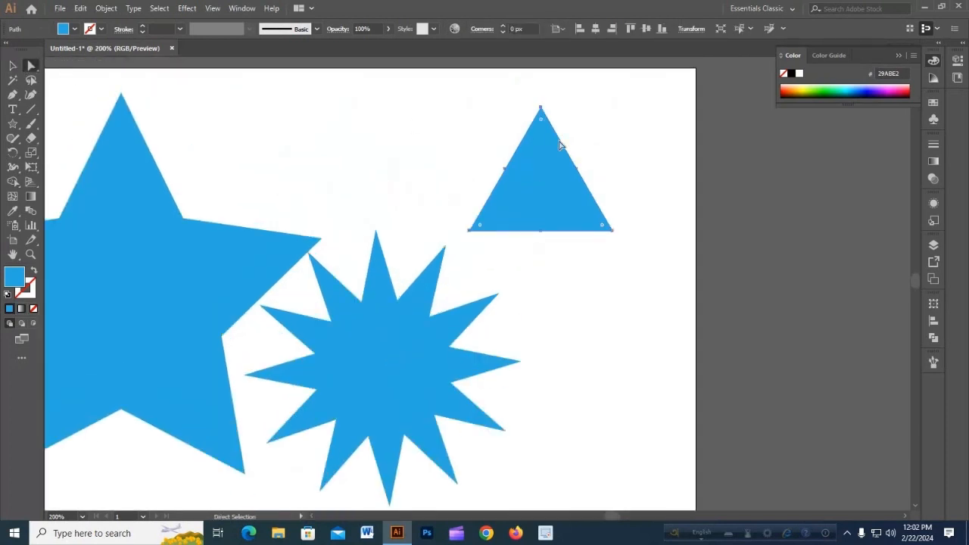
scroll(539, 114, "up", 1, "alt")
left_click_drag(536, 125, 542, 155)
left_click(584, 151)
scroll(592, 171, "down", 1, "alt")
scroll(591, 171, "down", 1, "alt")
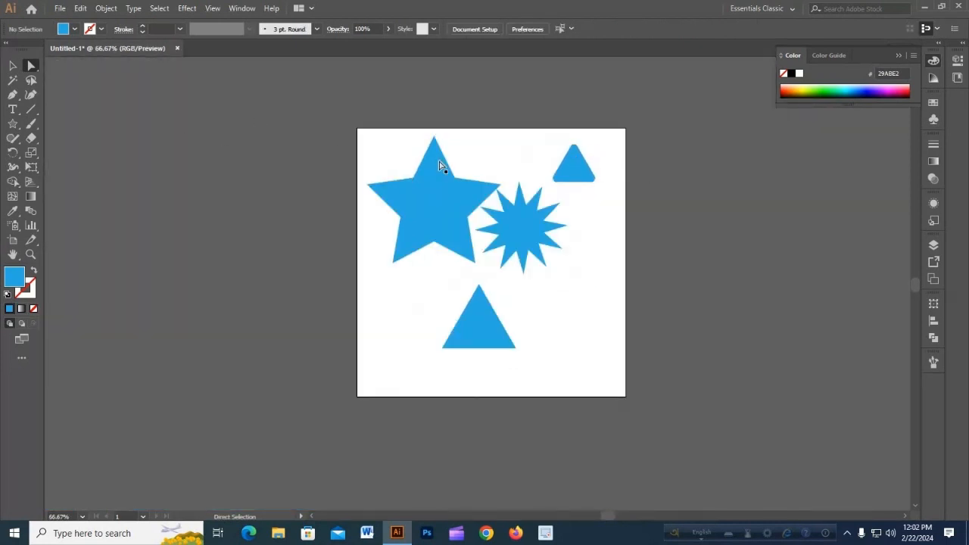
Step: Rotate the small rounded triangle 90° counterclockwise so its tip points left, and deselect it
left_click(14, 66)
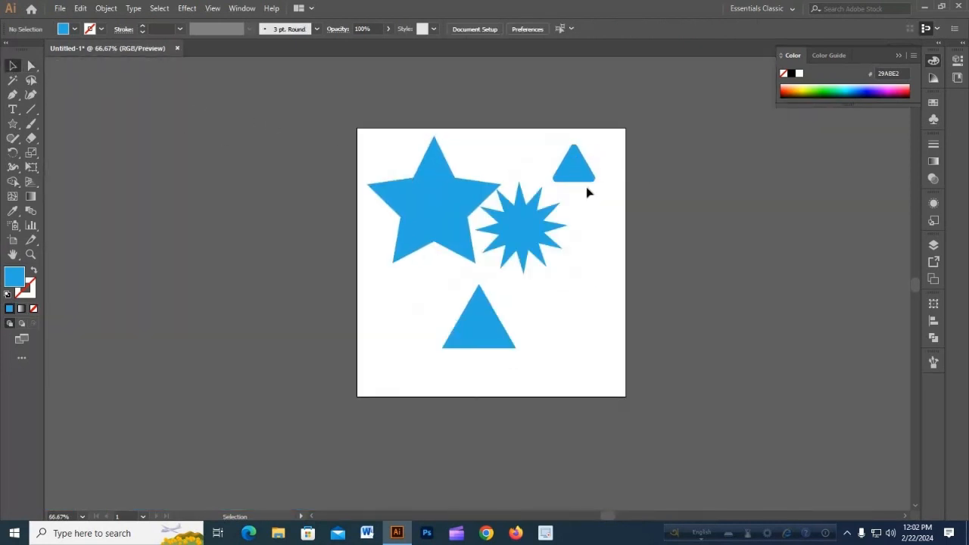
scroll(587, 193, "up", 2)
left_click(568, 156)
left_click_drag(612, 177, 630, 153)
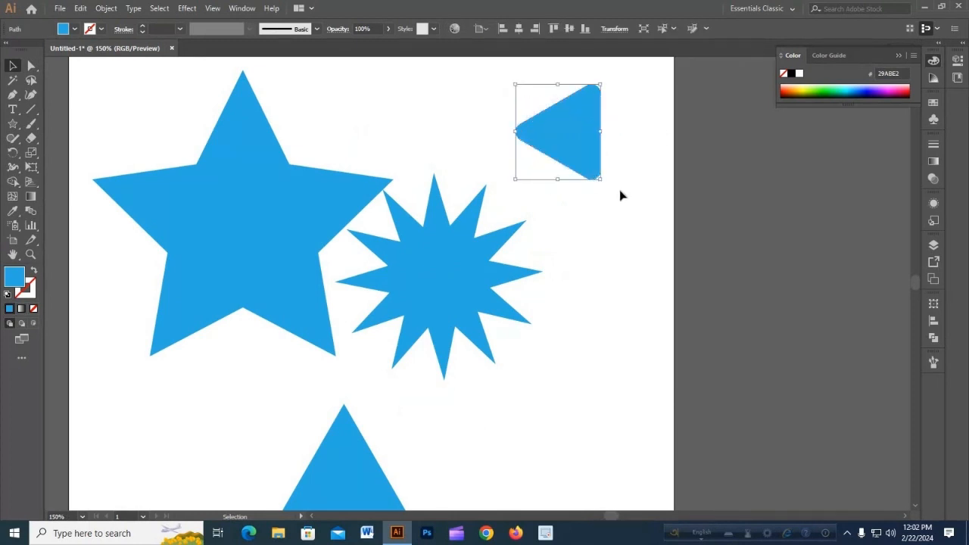
left_click(620, 196)
scroll(584, 199, "down", 2)
scroll(583, 194, "down", 1)
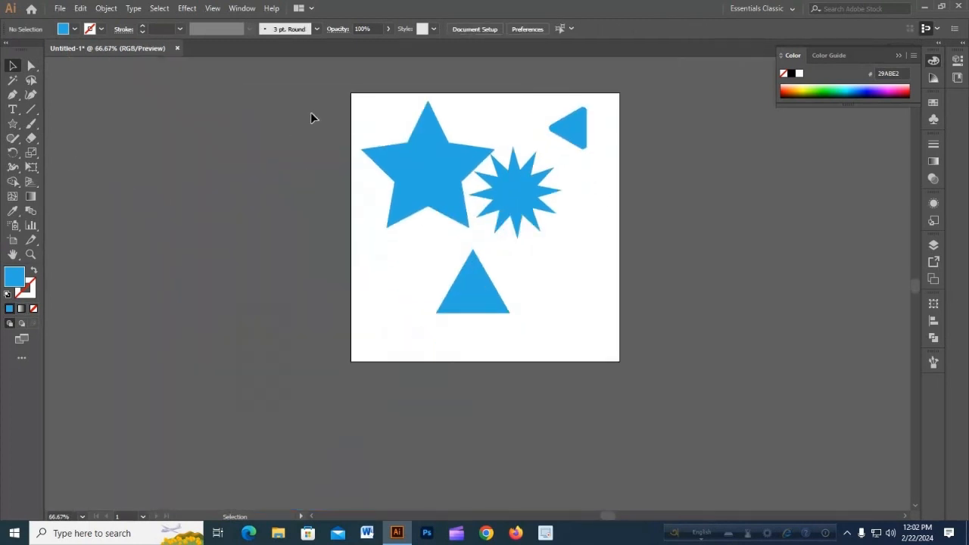
Step: Select both stars and both triangles together and delete them to clear the artboard
left_click_drag(357, 100, 573, 355)
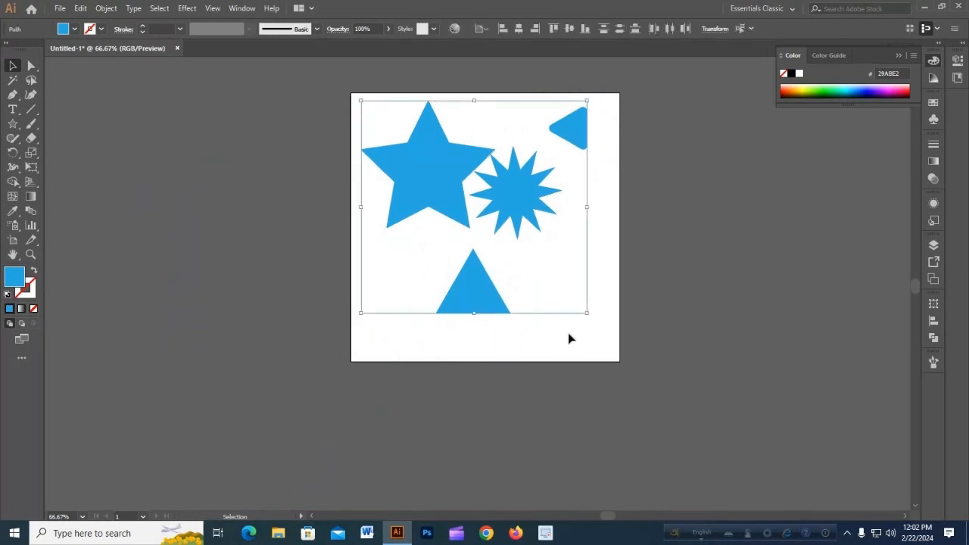
key("Delete")
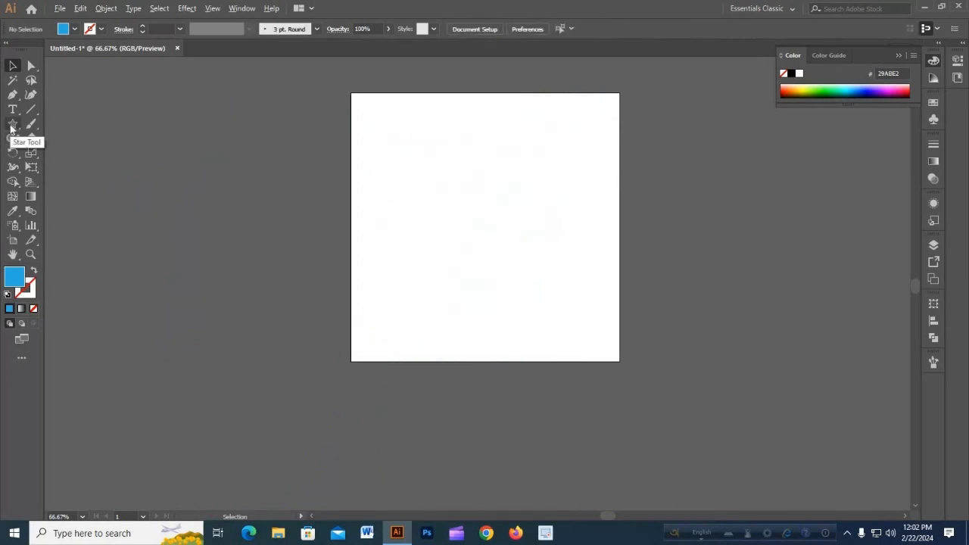
scroll(246, 154, "up", 1)
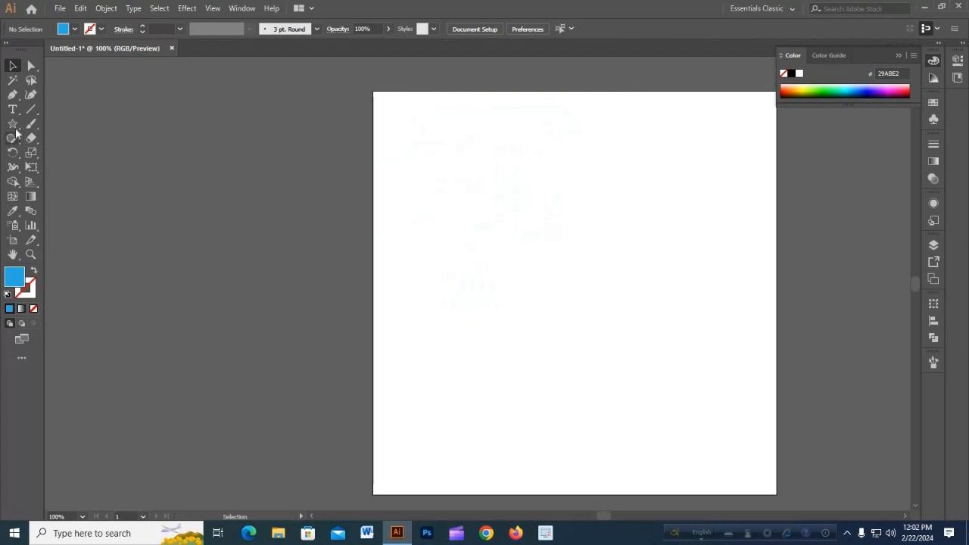
Step: Place a flare in the artboard's upper left with the Flare tool, accepting the default options of 100 pt diameter, 15 rays and 10 rings
left_click_drag(12, 124, 28, 137)
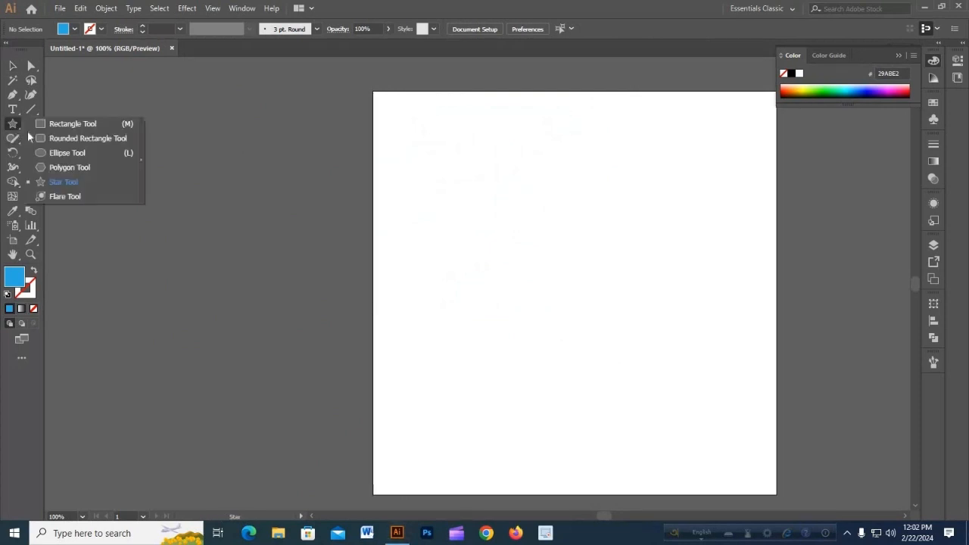
left_click(78, 196)
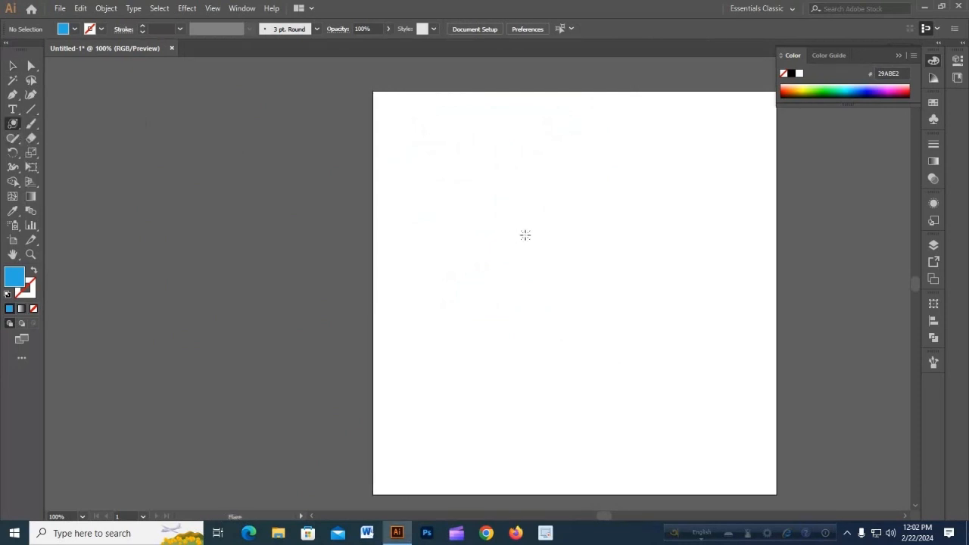
left_click(443, 172)
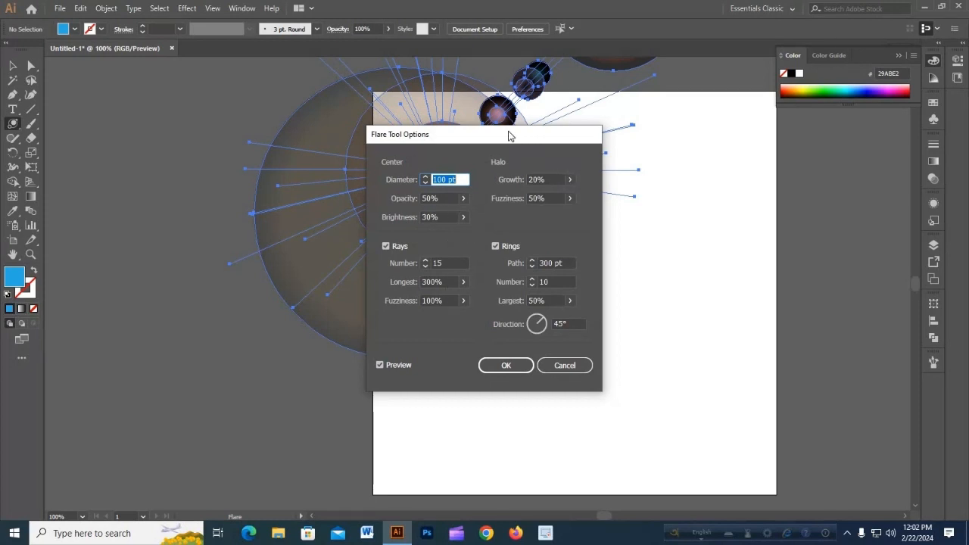
left_click_drag(509, 135, 698, 162)
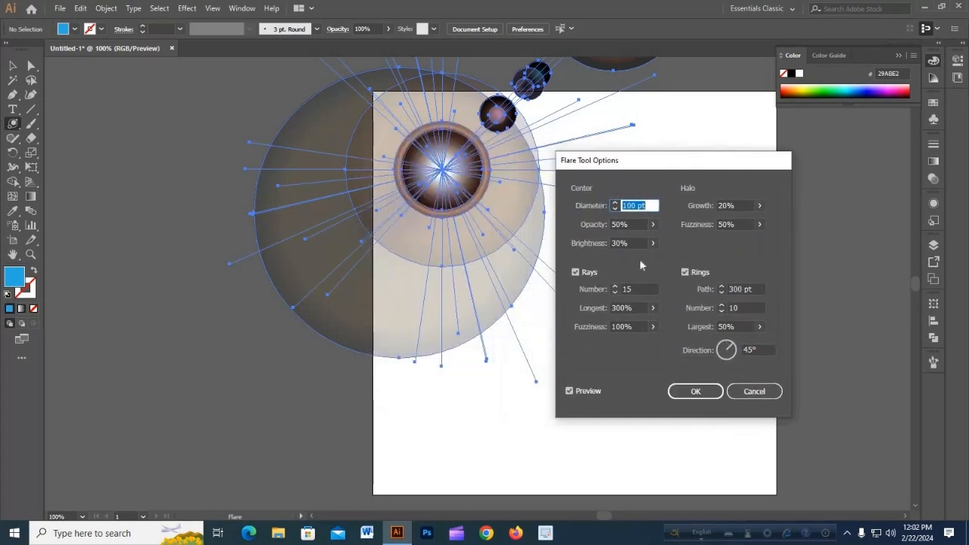
left_click(695, 391)
Step: Scale the flare down proportionally to about 377 px square and move it up and right to fit inside the artboard
left_click(17, 68)
left_click_drag(425, 144, 520, 228)
scroll(521, 228, "down", 1)
scroll(530, 221, "down", 1)
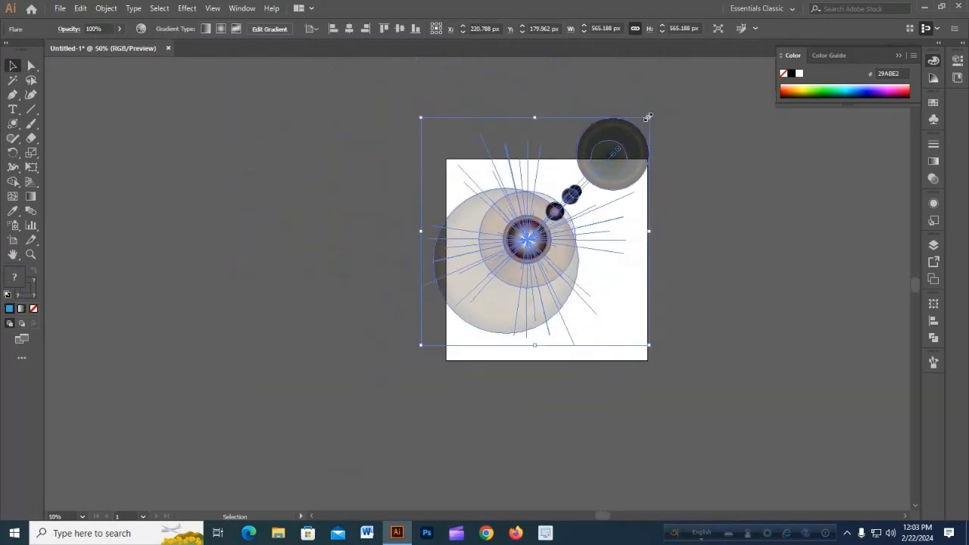
left_click_drag(647, 117, 573, 193)
left_click_drag(515, 254, 515, 254)
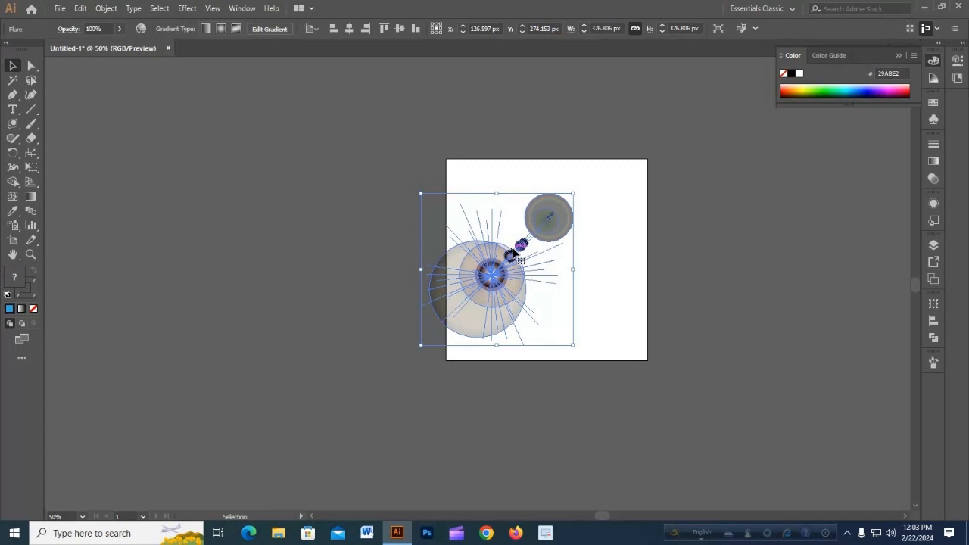
left_click_drag(515, 254, 553, 216)
scroll(520, 245, "up", 1)
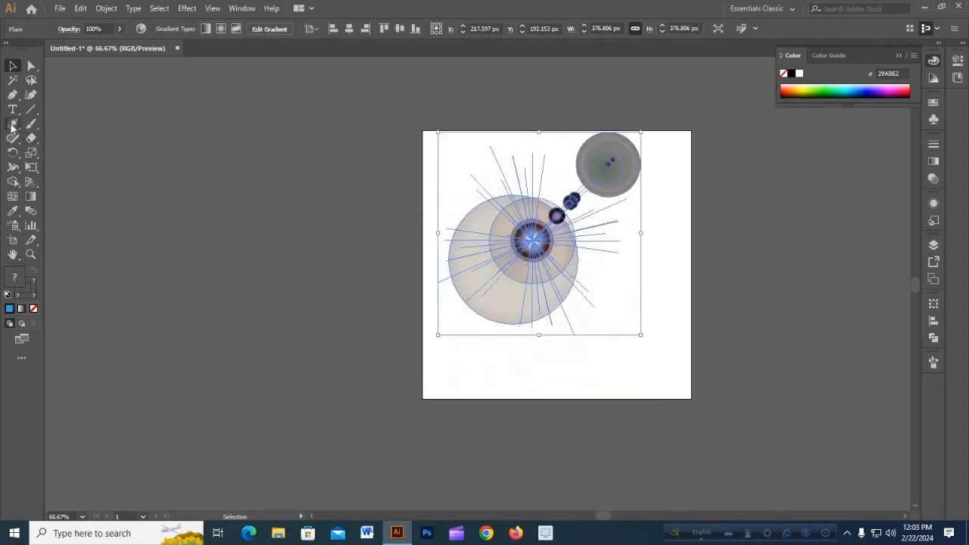
Step: Try drawing a second, much larger flare over the existing one with the Flare tool, and undo it
left_click(12, 126)
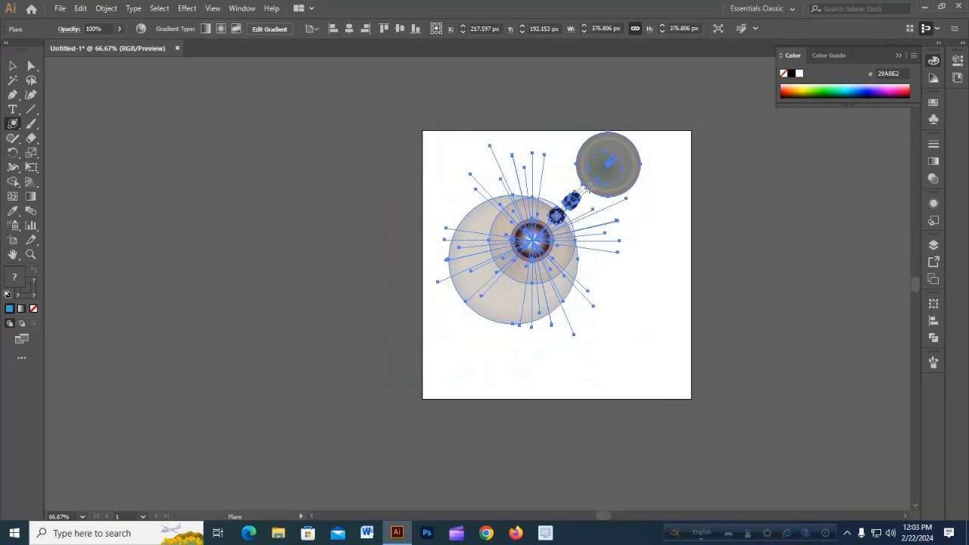
left_click_drag(588, 188, 536, 236)
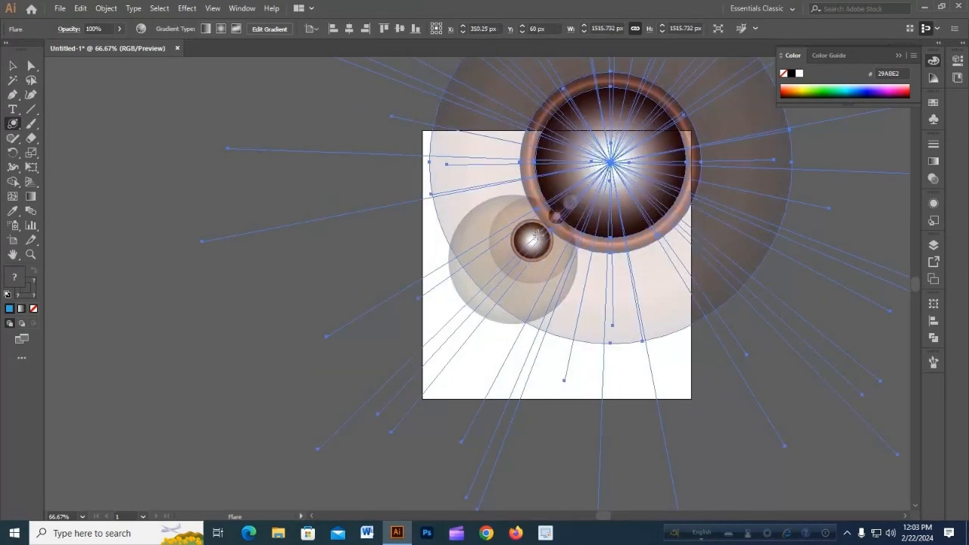
left_click(532, 241)
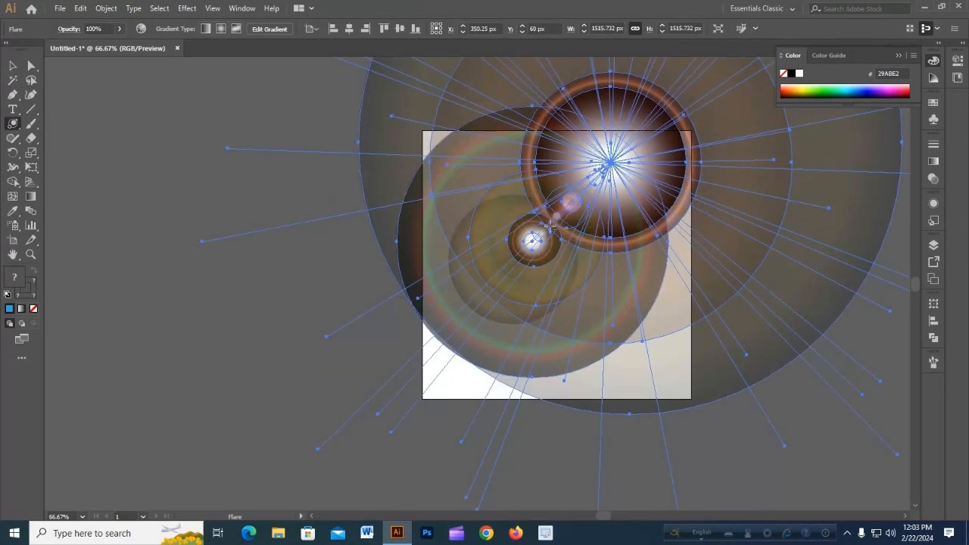
key("ctrl+z")
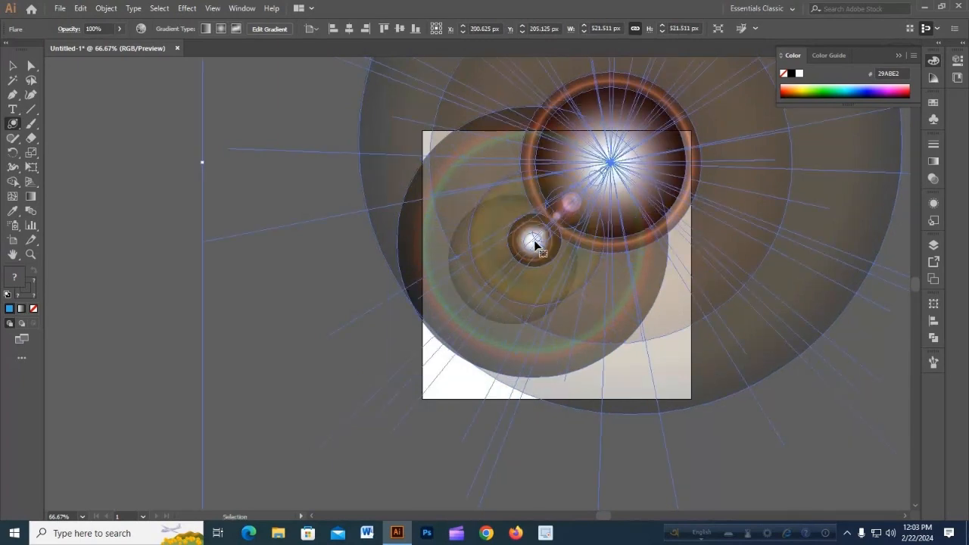
key("ctrl+z")
key("ctrl+z")
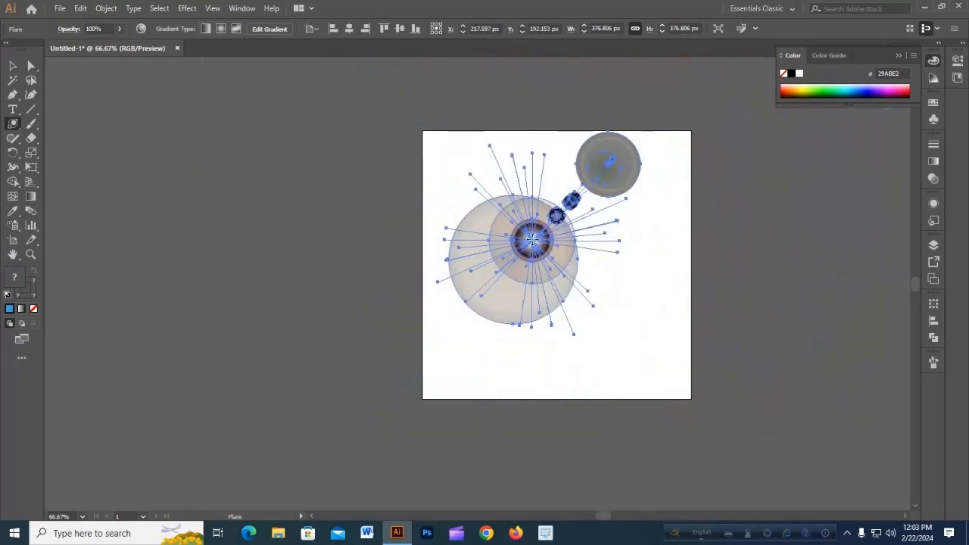
Step: Enlarge the flare to about 526 × 552 px by shifting its centre down and left with the Flare tool, and delete it
left_click_drag(533, 240, 518, 266)
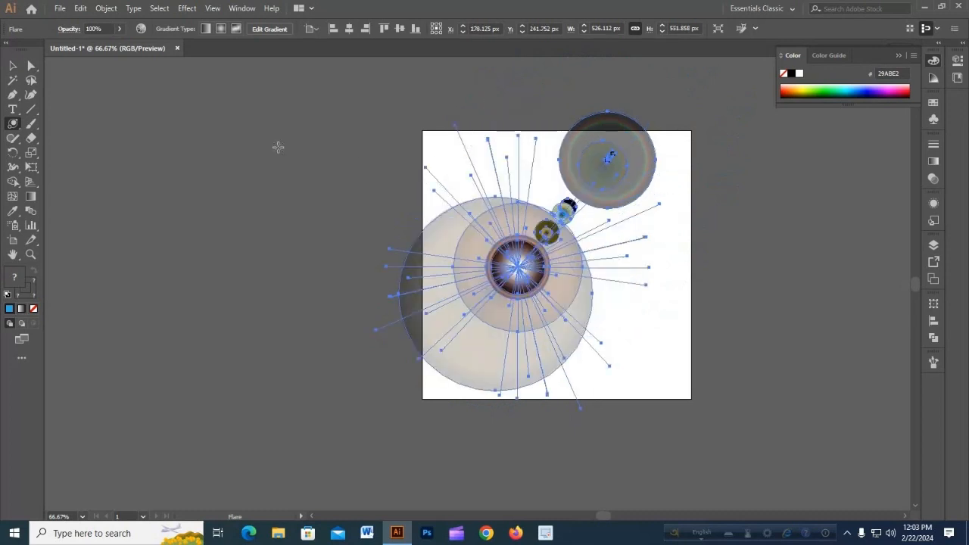
left_click(12, 66)
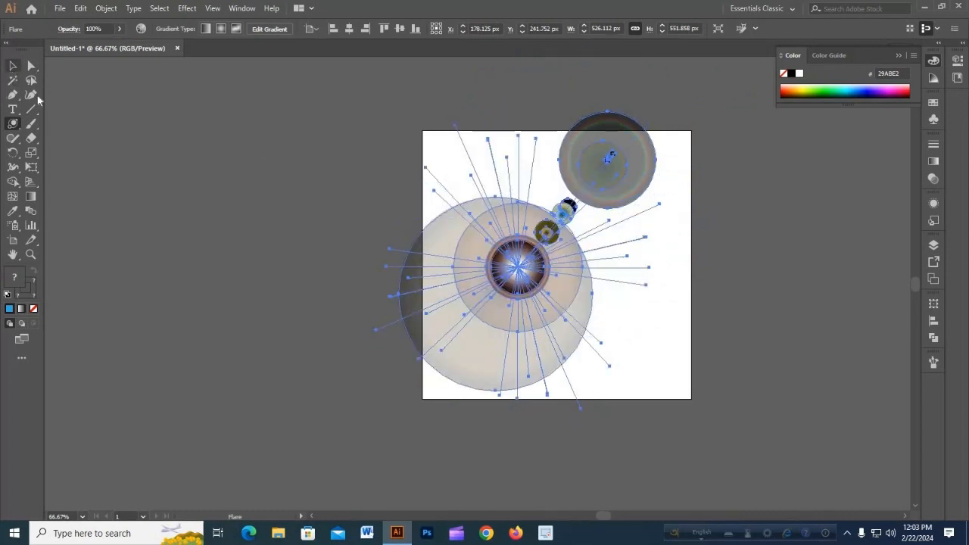
left_click(270, 137)
left_click(518, 303)
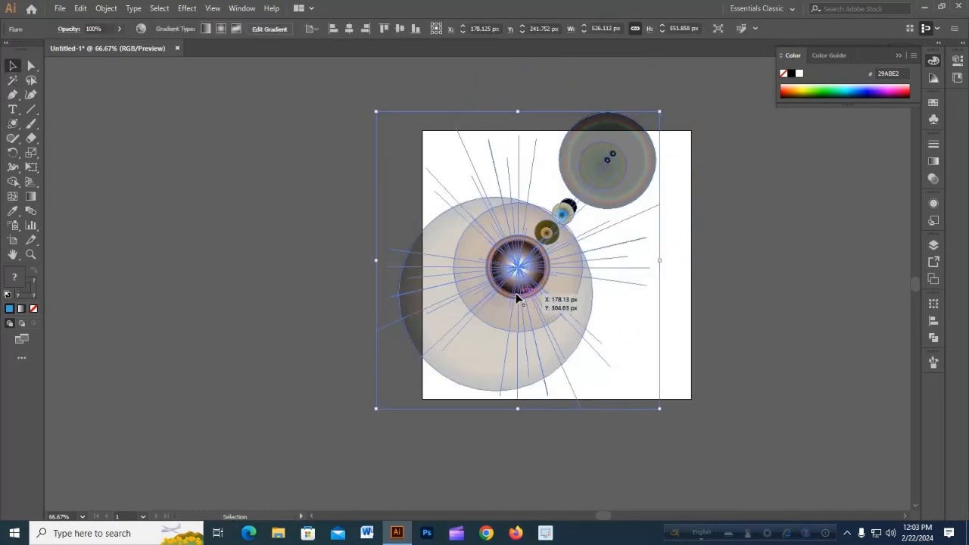
key("Delete")
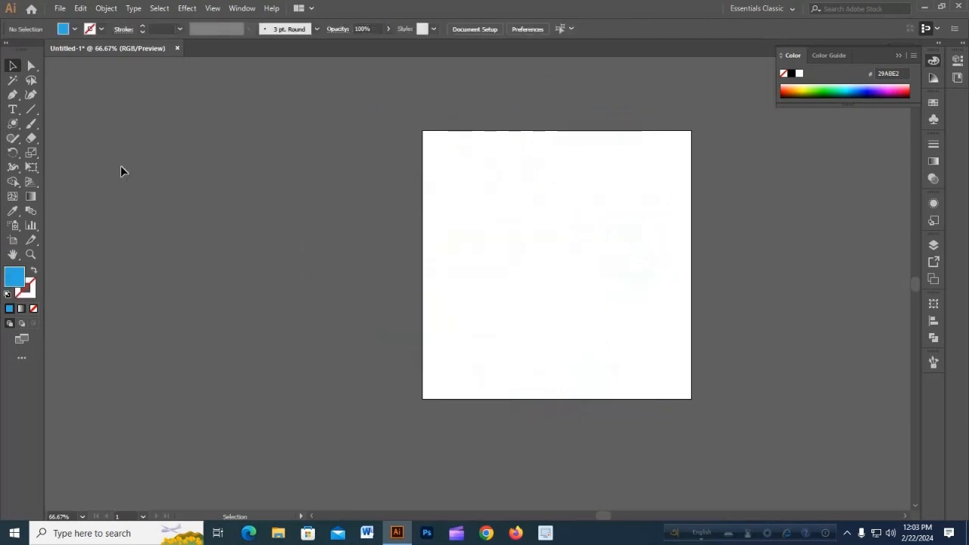
left_click(13, 123)
left_click(460, 197)
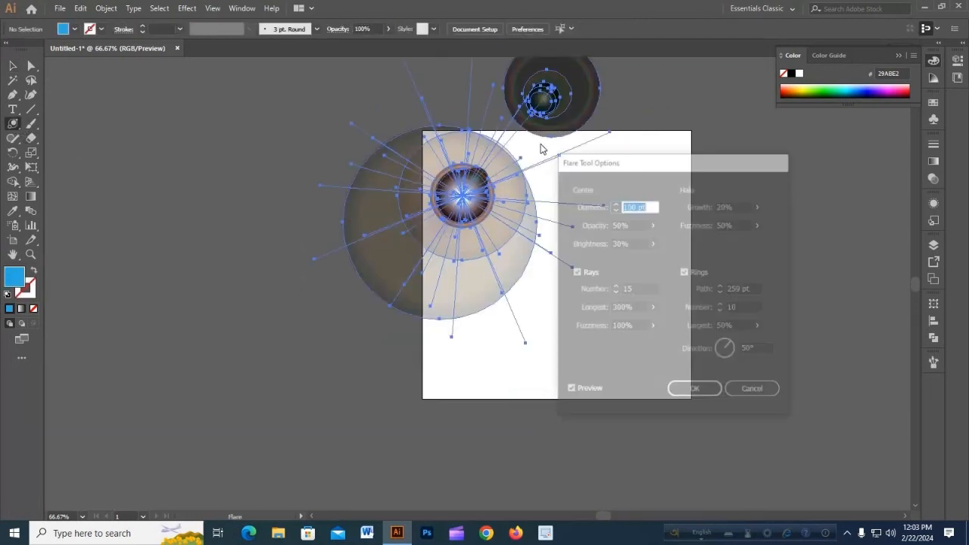
left_click(748, 389)
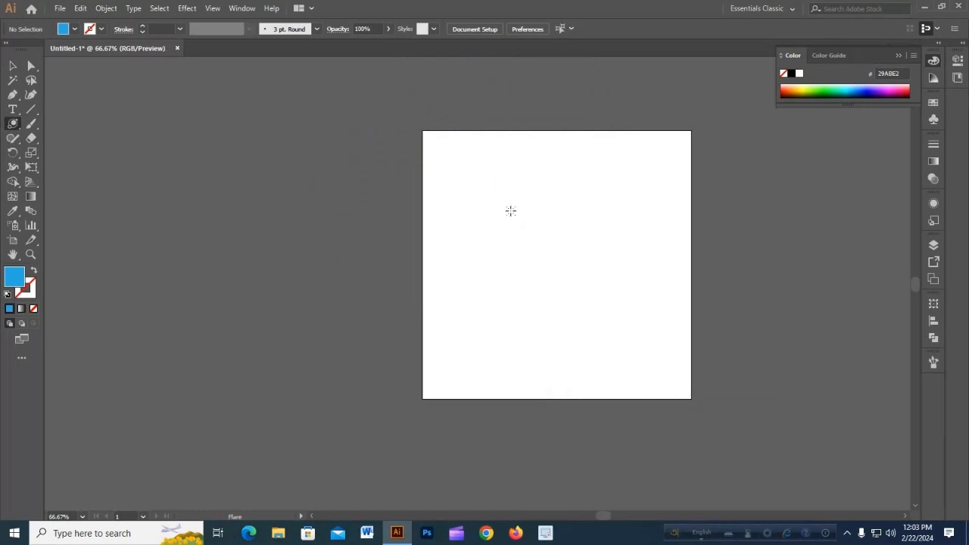
Step: Draw a flare freehand, about 760 px across including rays, in the artboard's upper left area and deselect it
left_click_drag(511, 211, 539, 269)
left_click(14, 67)
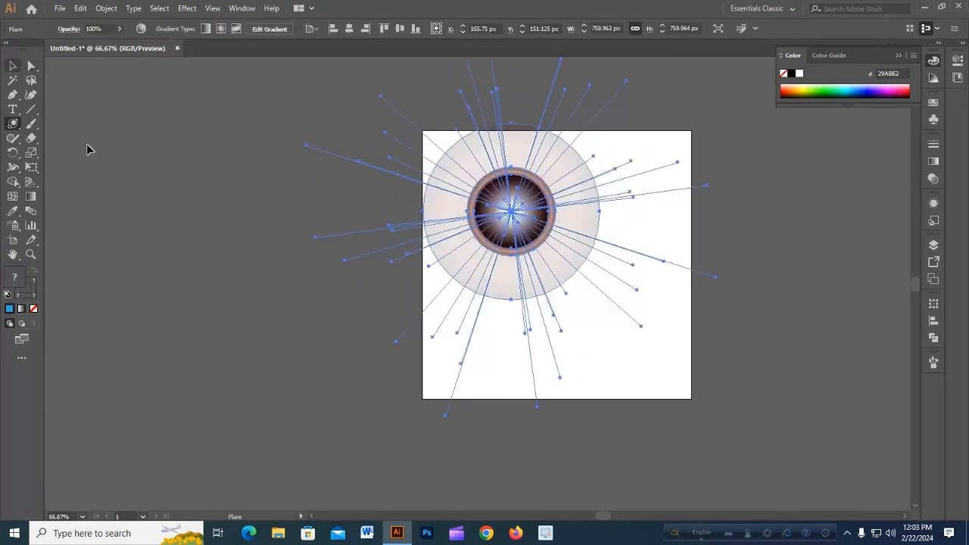
left_click(274, 294)
Step: Scale the new flare down proportionally to about 468 px square and move its centre to about X 224, Y 196 px
scroll(535, 255, "up", 2)
scroll(535, 252, "down", 1)
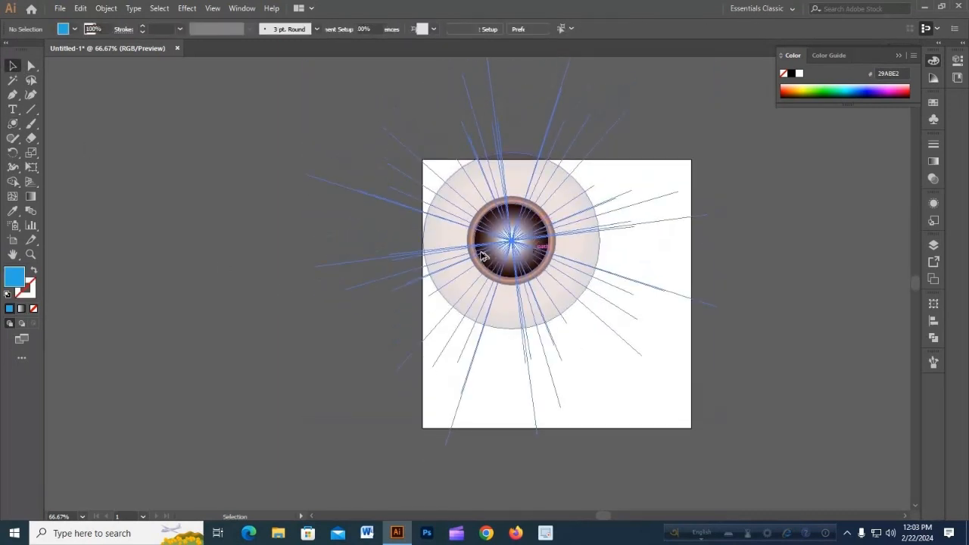
left_click(481, 253)
scroll(481, 252, "down", 1)
left_click_drag(505, 90, 502, 207)
left_click_drag(508, 298, 530, 261)
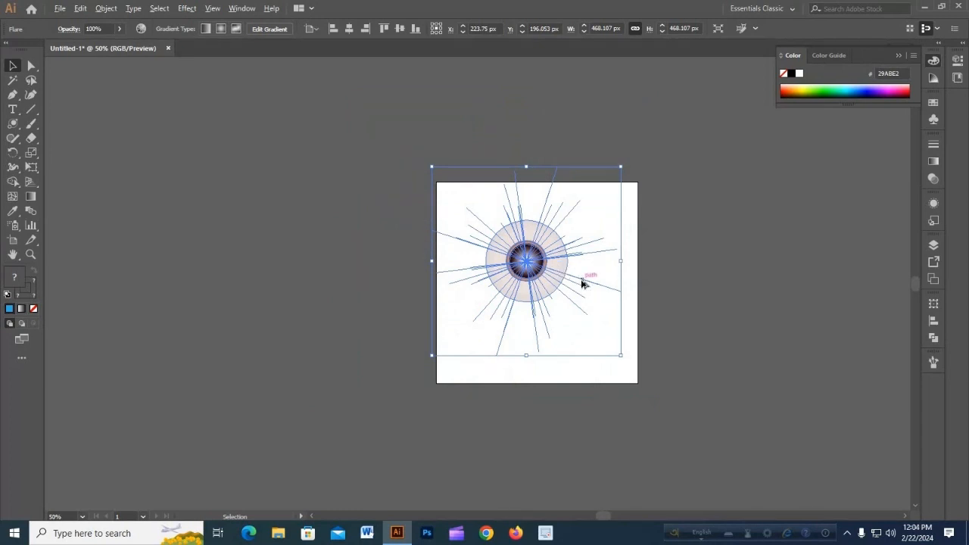
Step: Scale the flare down proportionally to about 397 px square and move its centre to about X 246, Y 232 px
scroll(580, 280, "up", 2)
left_click(632, 323)
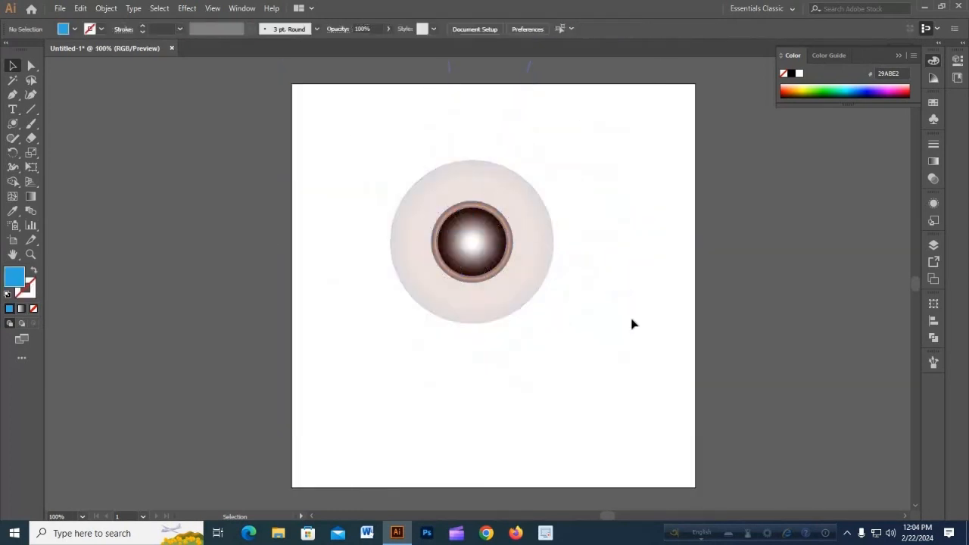
left_click(508, 253)
scroll(481, 224, "down", 1)
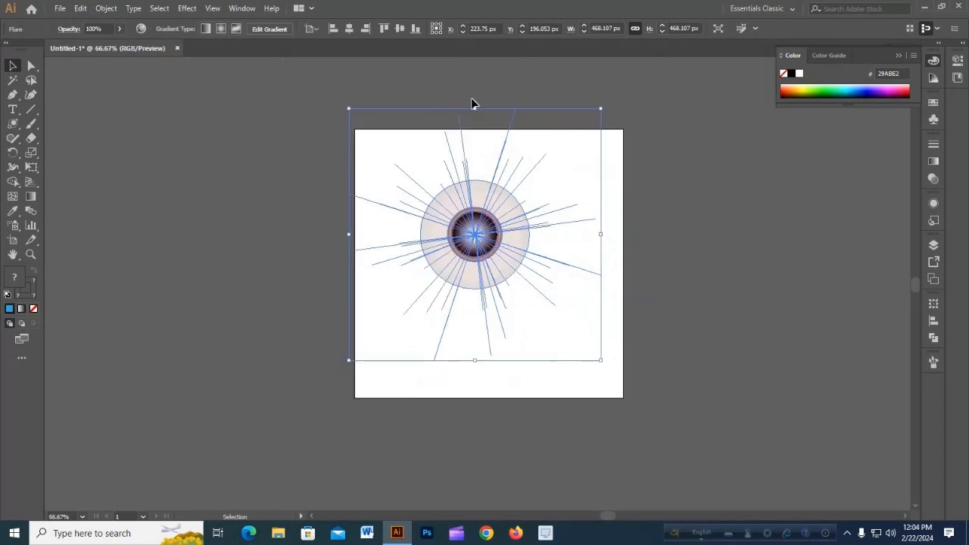
left_click_drag(471, 96, 472, 165)
left_click_drag(477, 226, 487, 226)
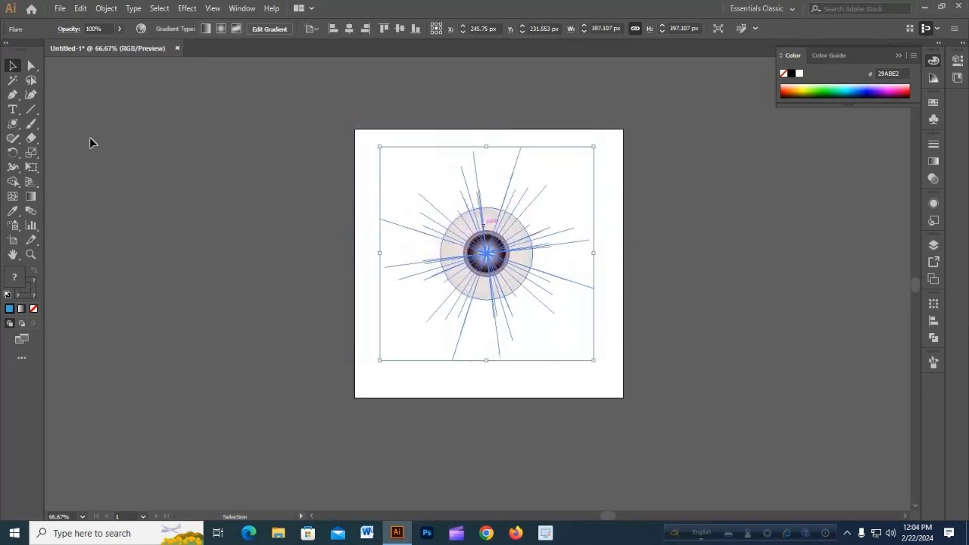
Step: Draw a nearly square rectangle over the flare, covering most of the artboard, and fill it with black
left_click(14, 124)
left_click(43, 125)
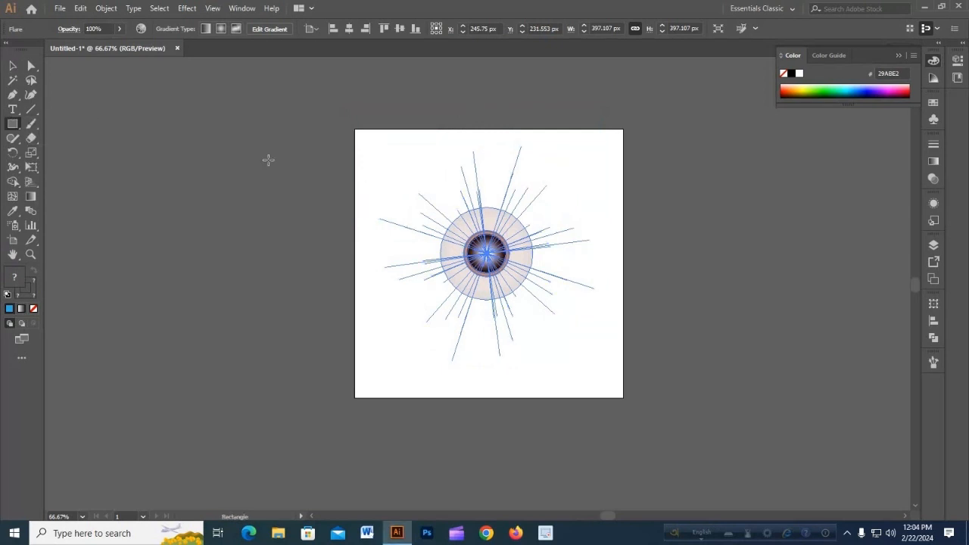
left_click(13, 67)
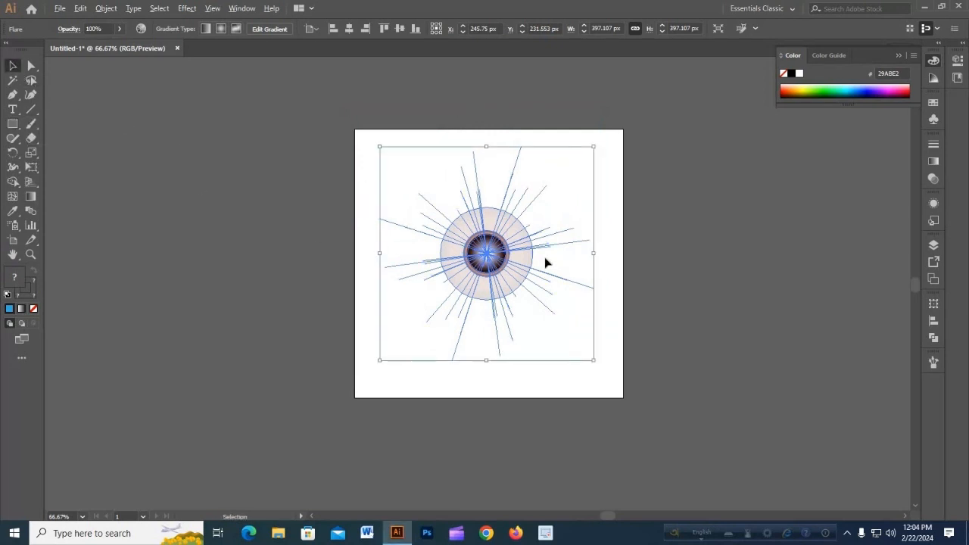
key("ctrl+1")
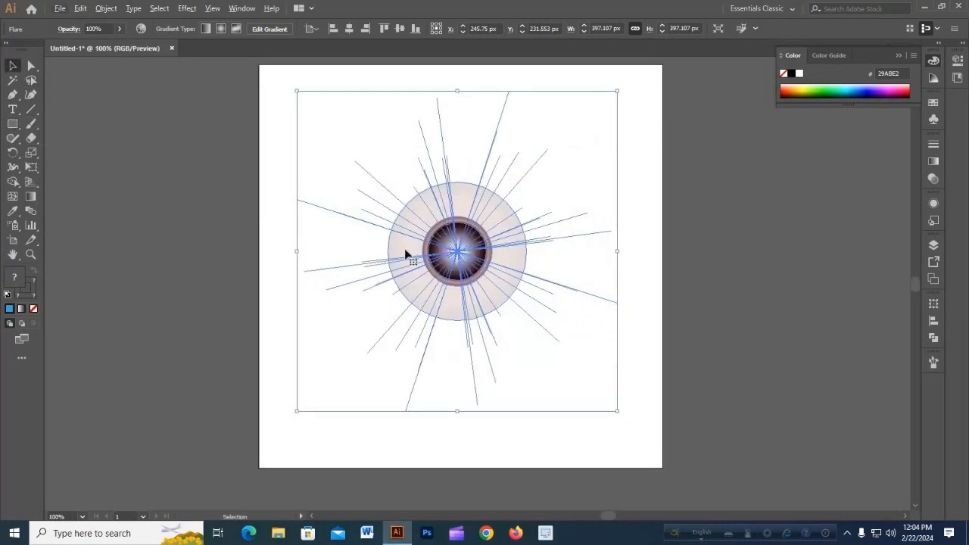
left_click(13, 125)
scroll(388, 216, "down", 1)
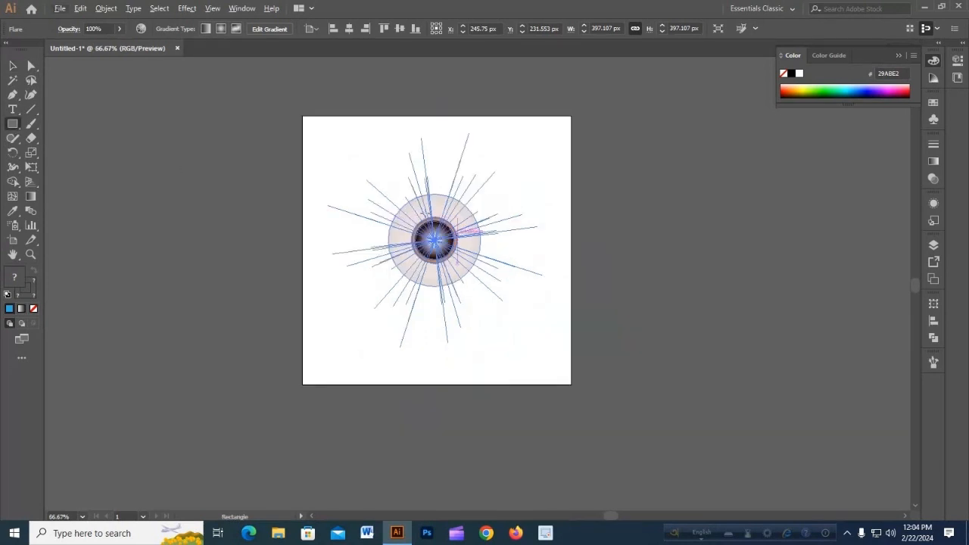
left_click_drag(308, 119, 550, 362)
left_click(74, 29)
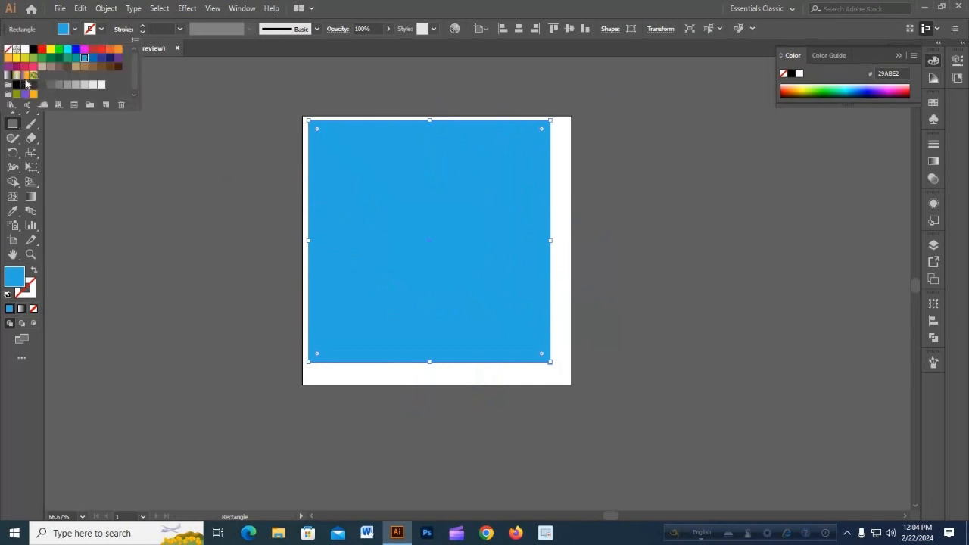
left_click(16, 85)
Step: Send the black rectangle to the back, behind the flare, and deselect it to inspect the flare's glow and rays
right_click(401, 183)
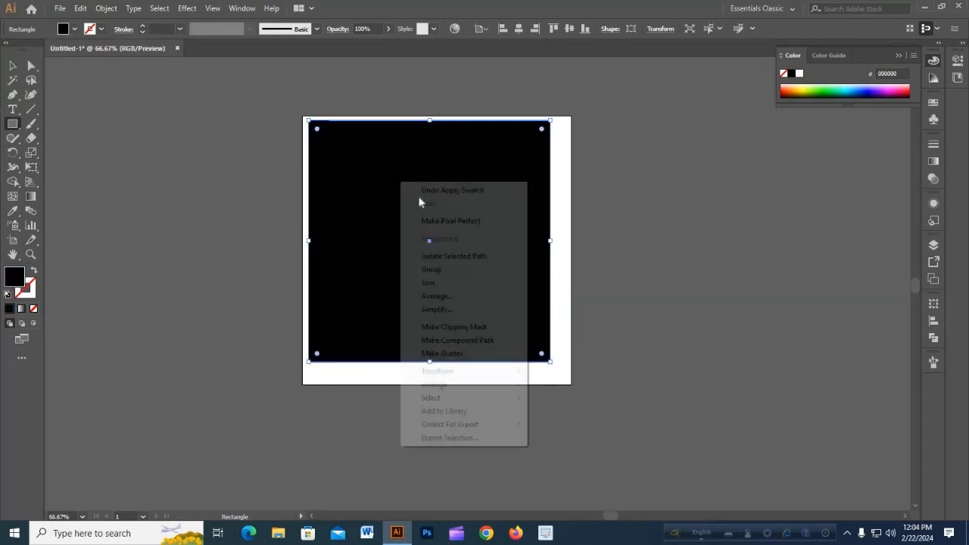
mouse_move(486, 392)
left_click(577, 424)
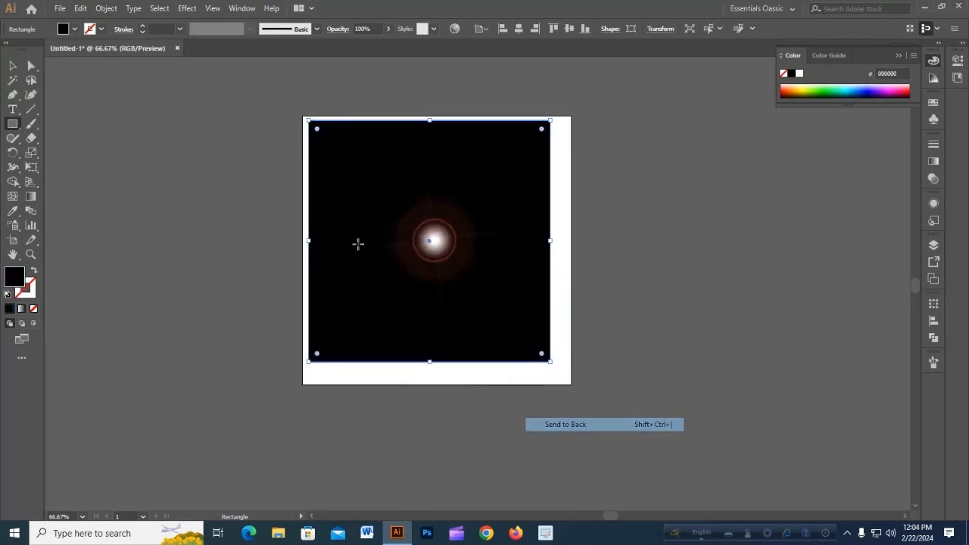
key("v")
key("ctrl+shift+a")
key("ctrl+plus")
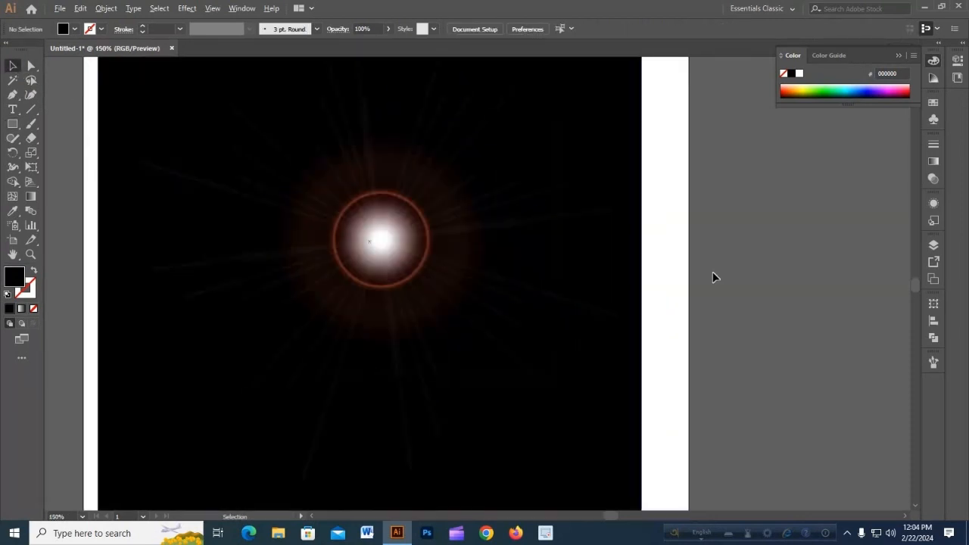
key("ctrl+minus")
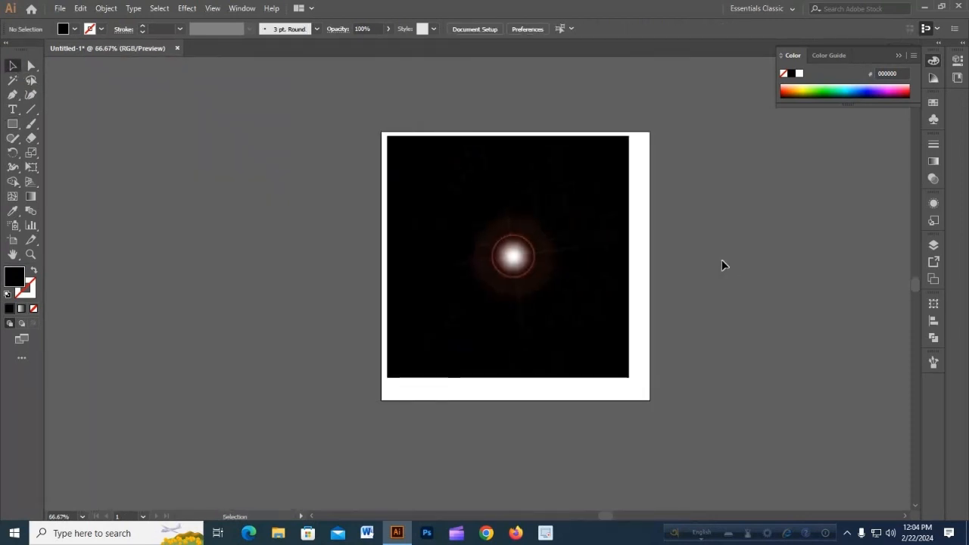
key("ctrl+plus")
Step: Widen the black rectangle by stretching its right edge almost to the artboard's right edge, and deselect it
left_click(584, 257)
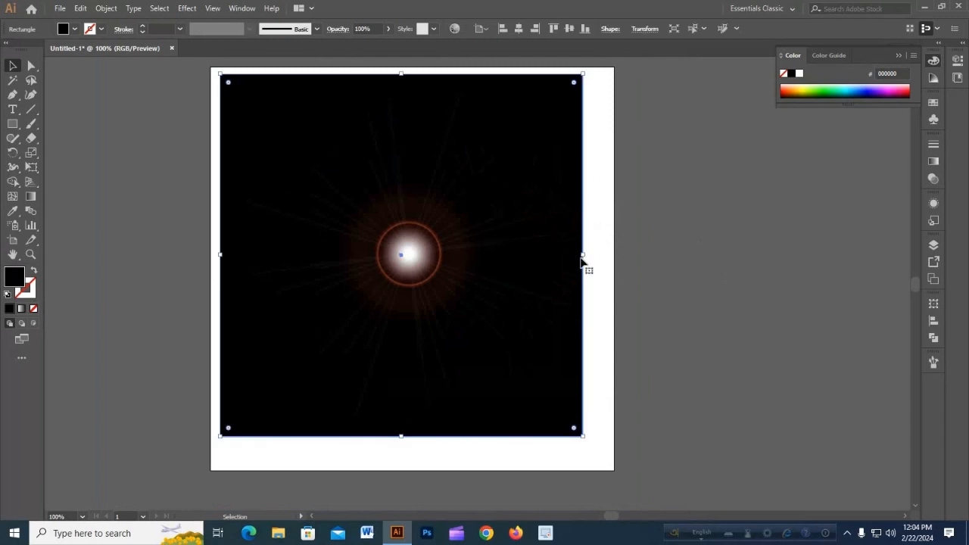
left_click_drag(596, 264, 607, 265)
left_click(683, 292)
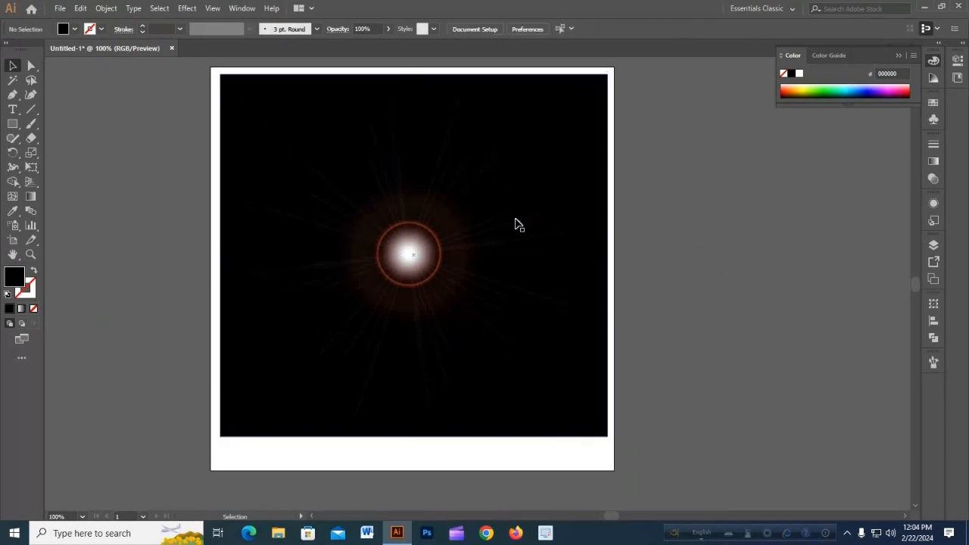
key("ctrl+minus")
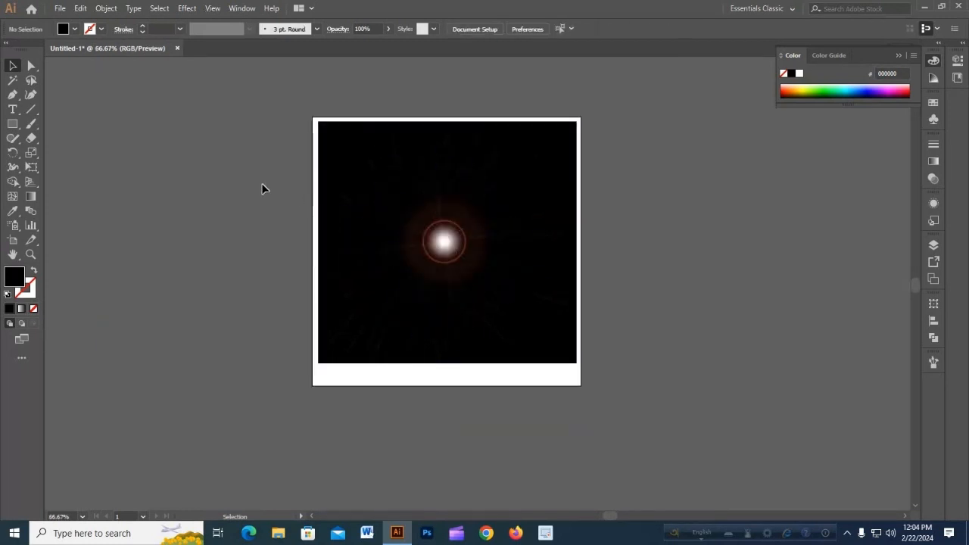